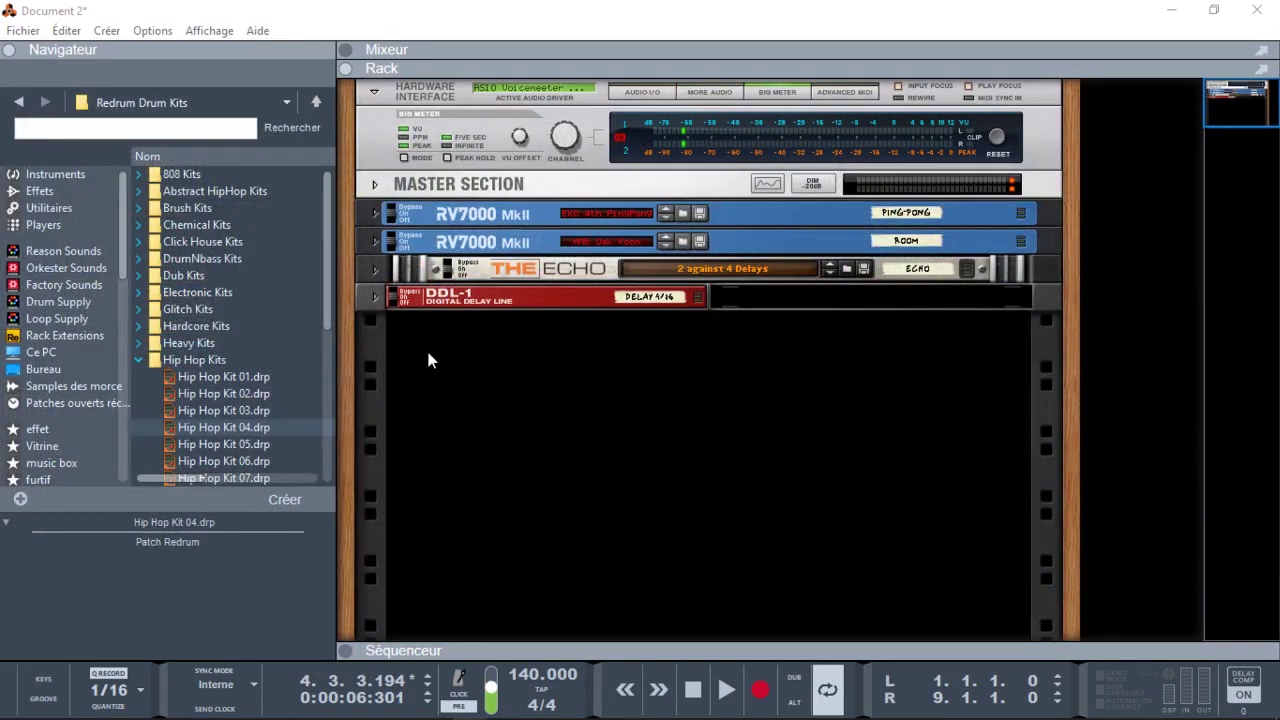
# Step: Create a Combinator below the DDL-1 delay and add a Mixer 14:2 inside it
pyautogui.click(37, 208)
pyautogui.moveTo(232, 183)
pyautogui.mouseDown()
pyautogui.moveTo(400, 341)
pyautogui.moveTo(681, 411)
pyautogui.mouseUp()
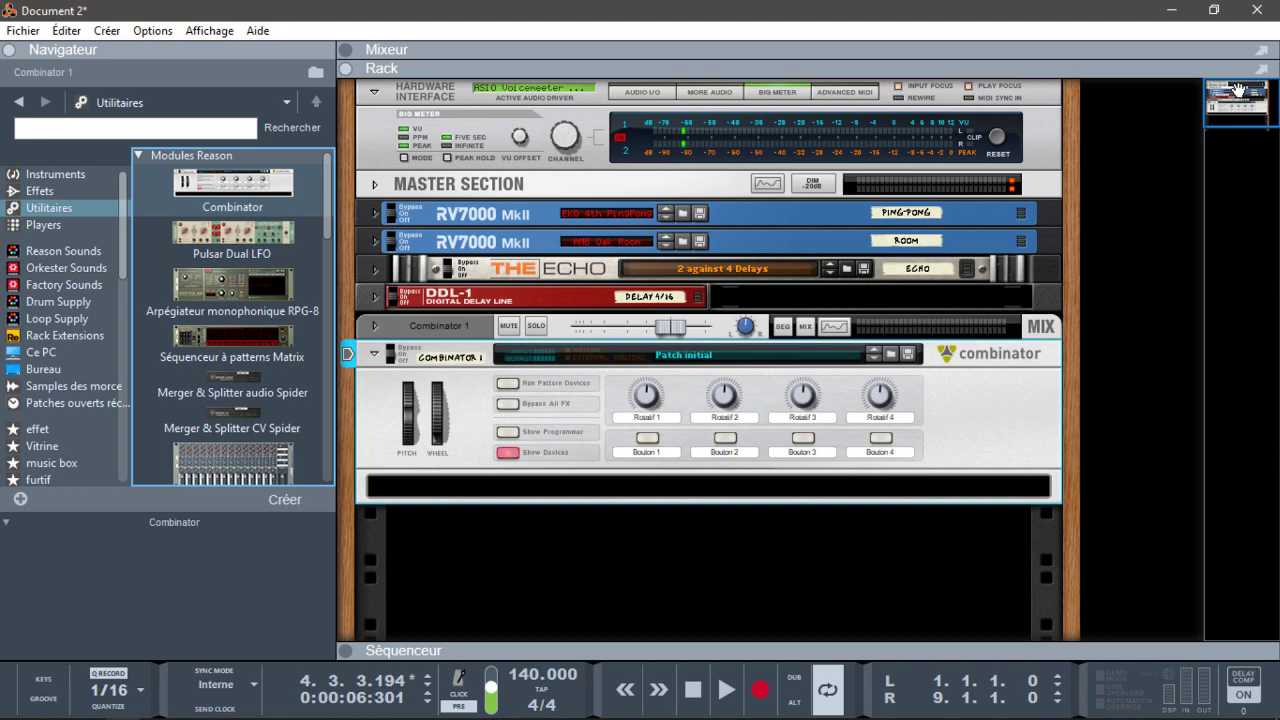
pyautogui.moveTo(1239, 90); pyautogui.dragTo(1239, 107)
pyautogui.moveTo(264, 466); pyautogui.dragTo(694, 423)
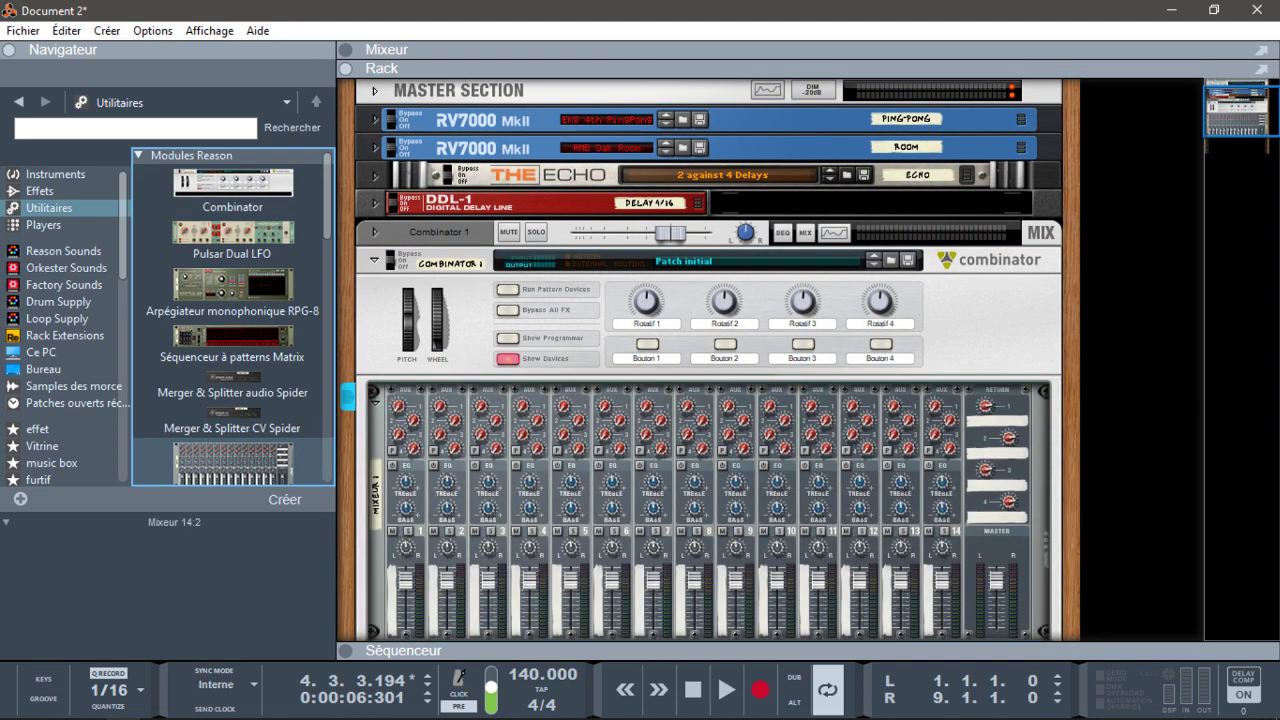
pyautogui.moveTo(1236, 124)
pyautogui.mouseDown()
pyautogui.moveTo(1240, 146)
pyautogui.moveTo(1238, 123)
pyautogui.mouseUp()
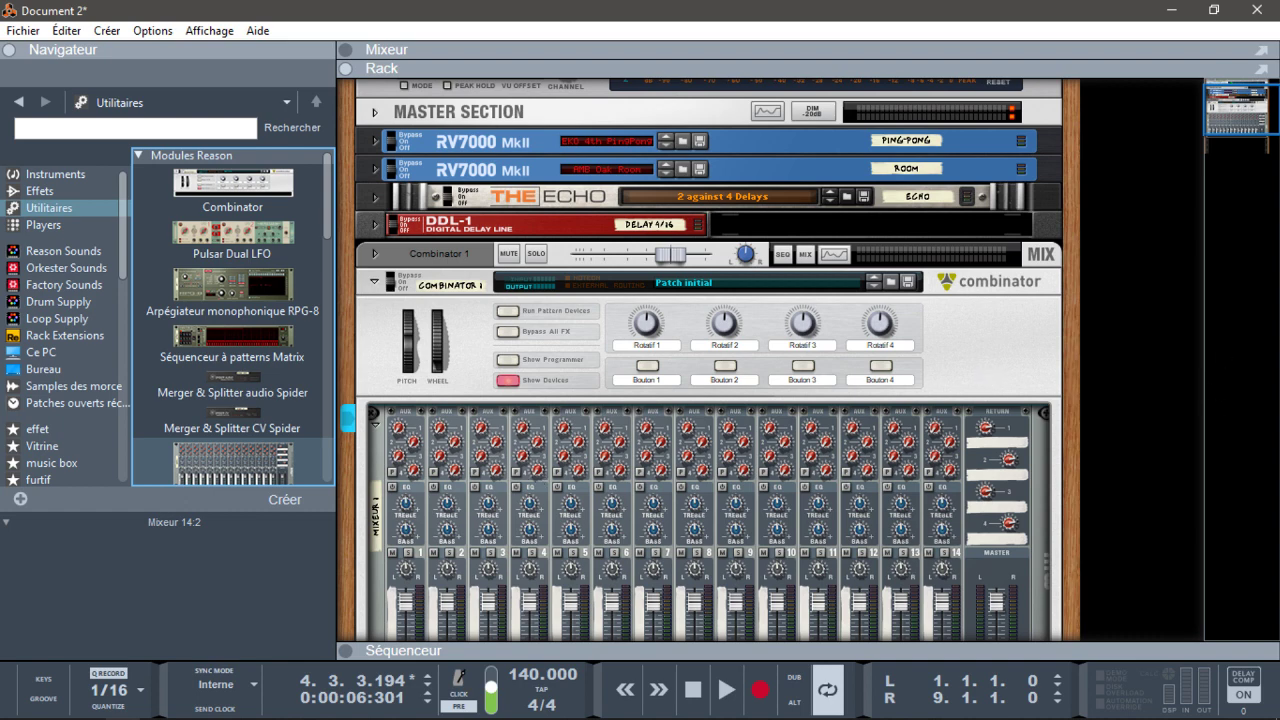
# Step: Add a Europa Shapeshifting Synthesizer below the mixer inside the Combinator and fold it
pyautogui.scroll(-5, 620, 430)
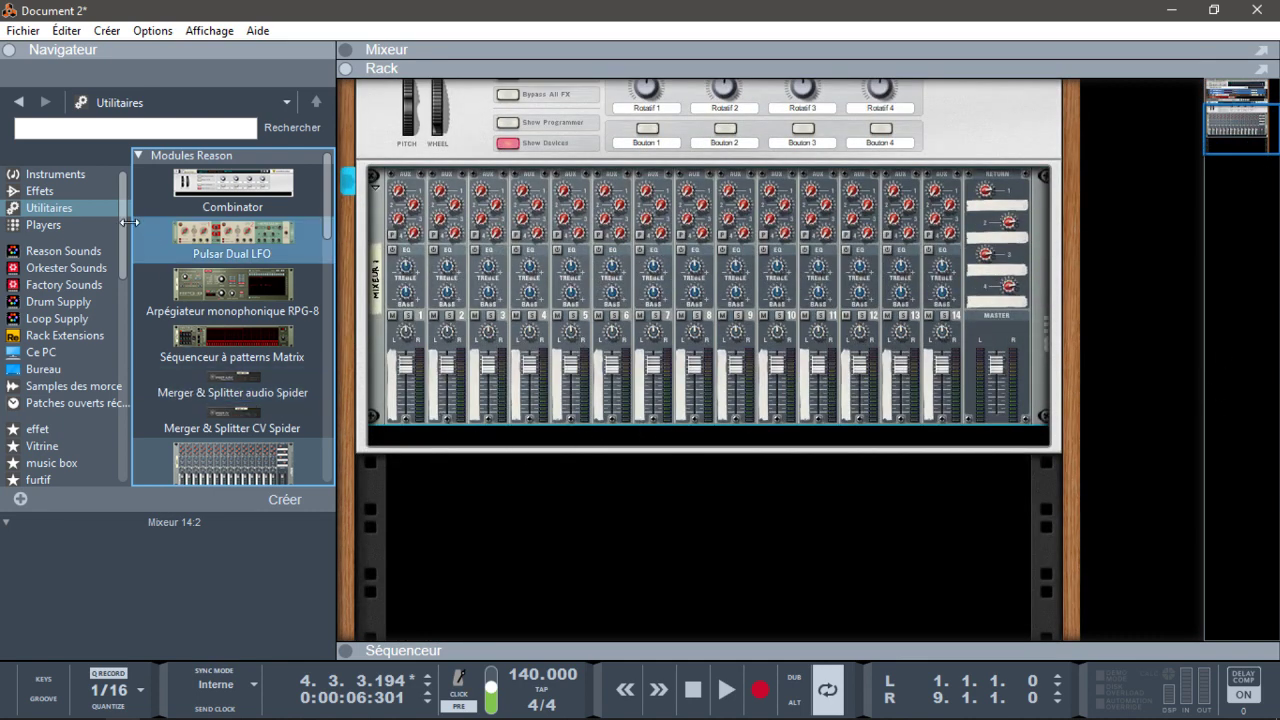
pyautogui.click(40, 174)
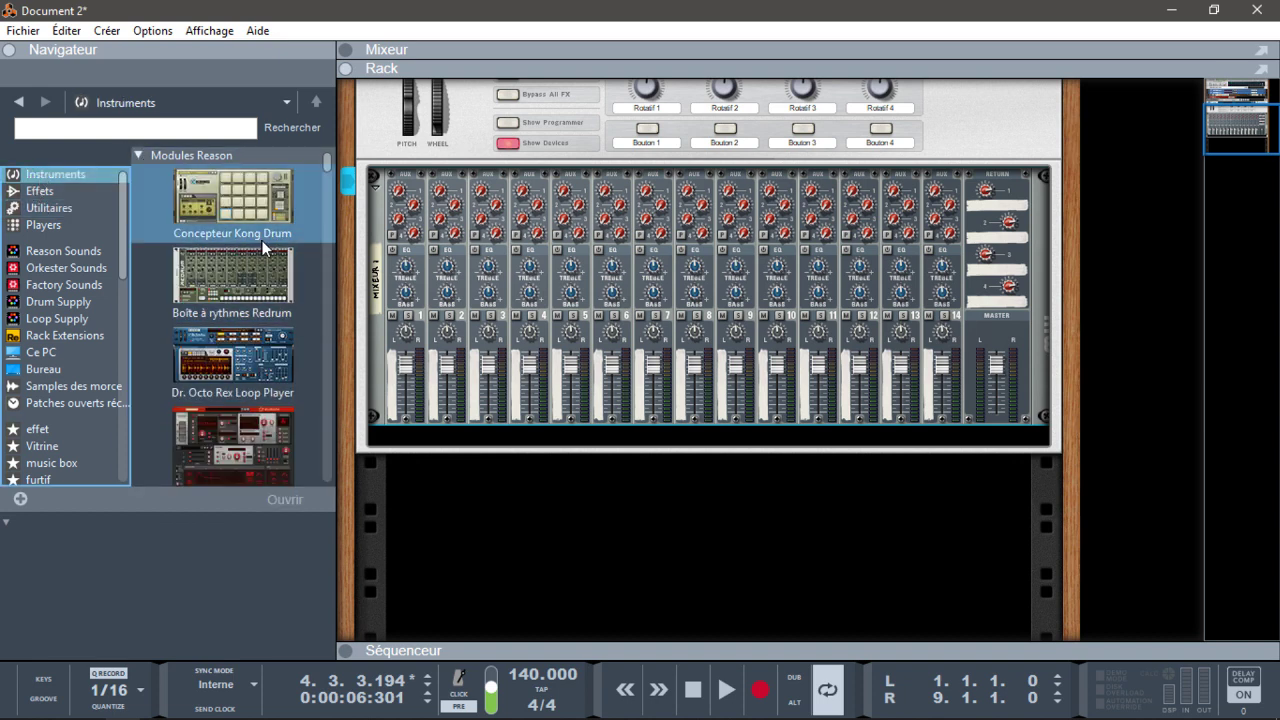
pyautogui.scroll(-1, 330, 166)
pyautogui.scroll(-2, 333, 170)
pyautogui.scroll(4, 335, 165)
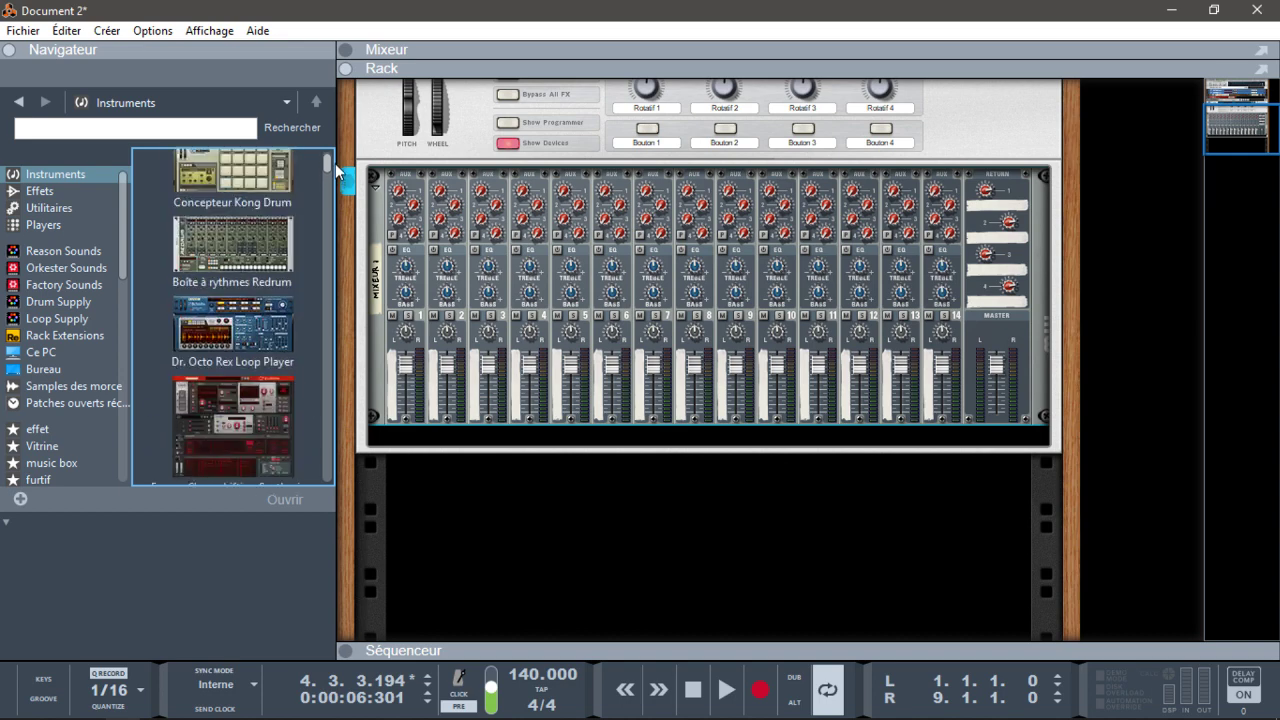
pyautogui.scroll(-3, 336, 174)
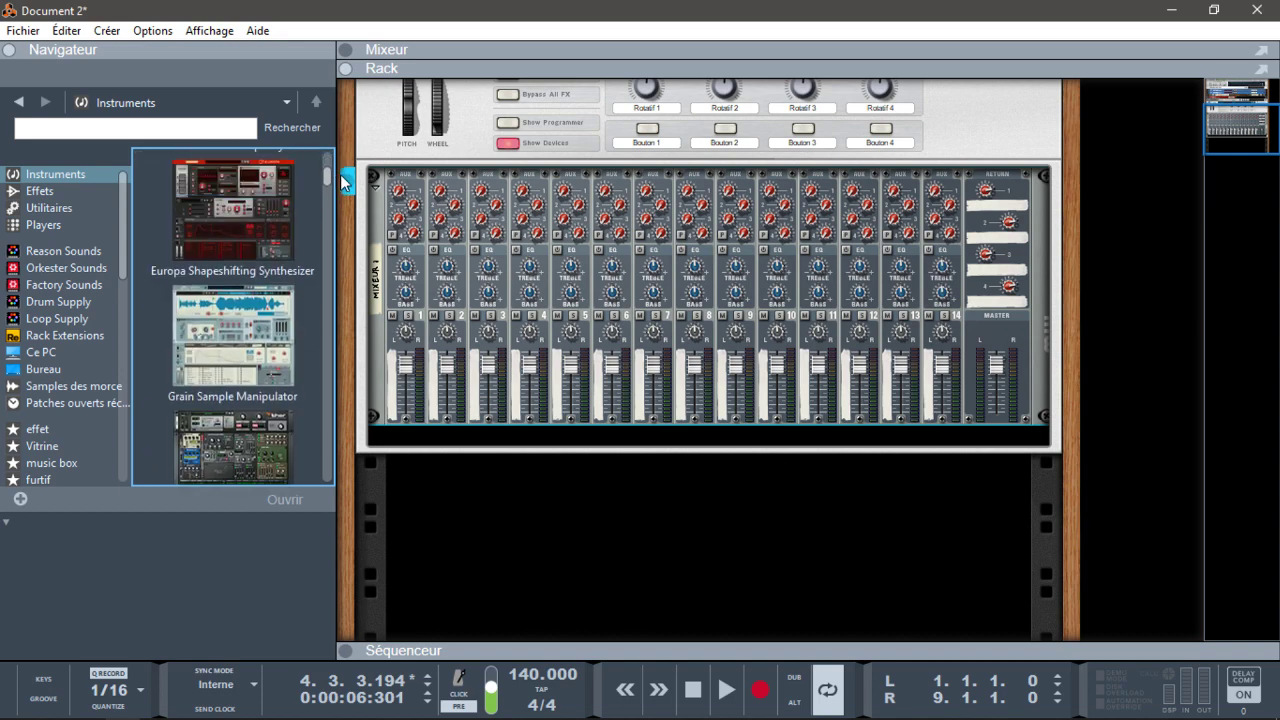
pyautogui.scroll(1, 230, 280)
pyautogui.click(222, 285)
pyautogui.moveTo(222, 286)
pyautogui.mouseDown()
pyautogui.moveTo(600, 472)
pyautogui.moveTo(597, 442)
pyautogui.mouseUp()
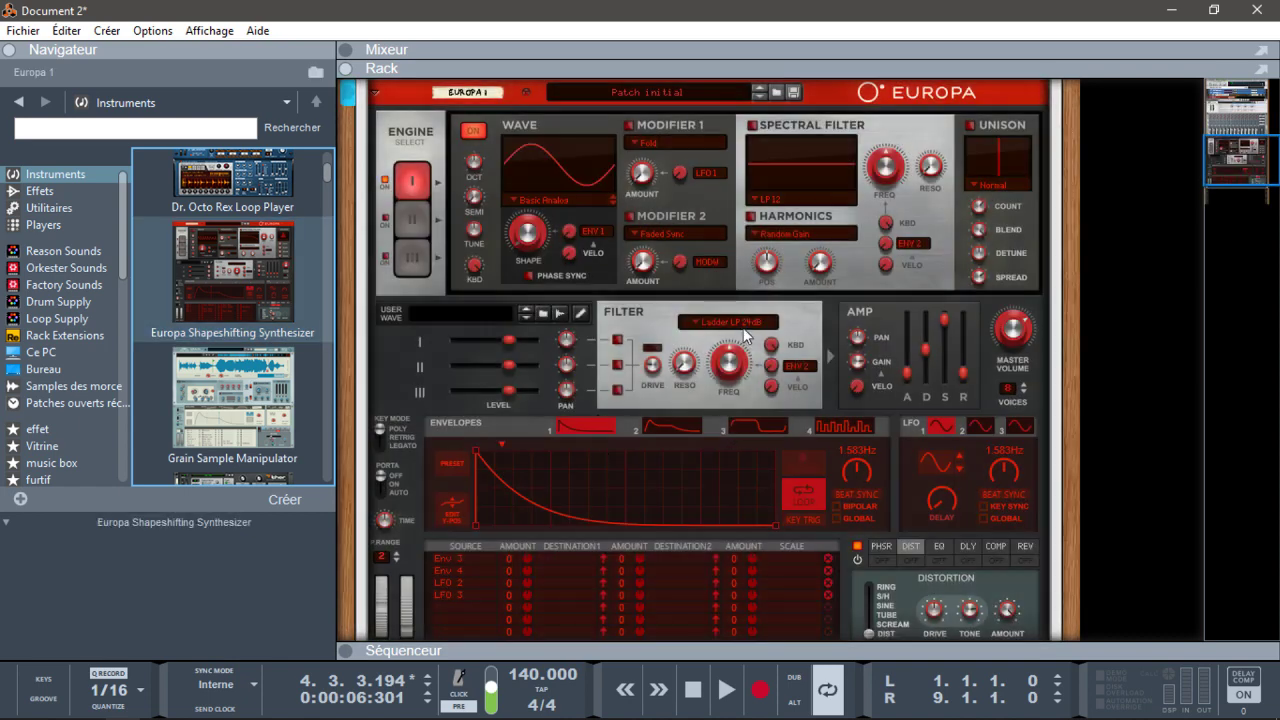
pyautogui.click(373, 94)
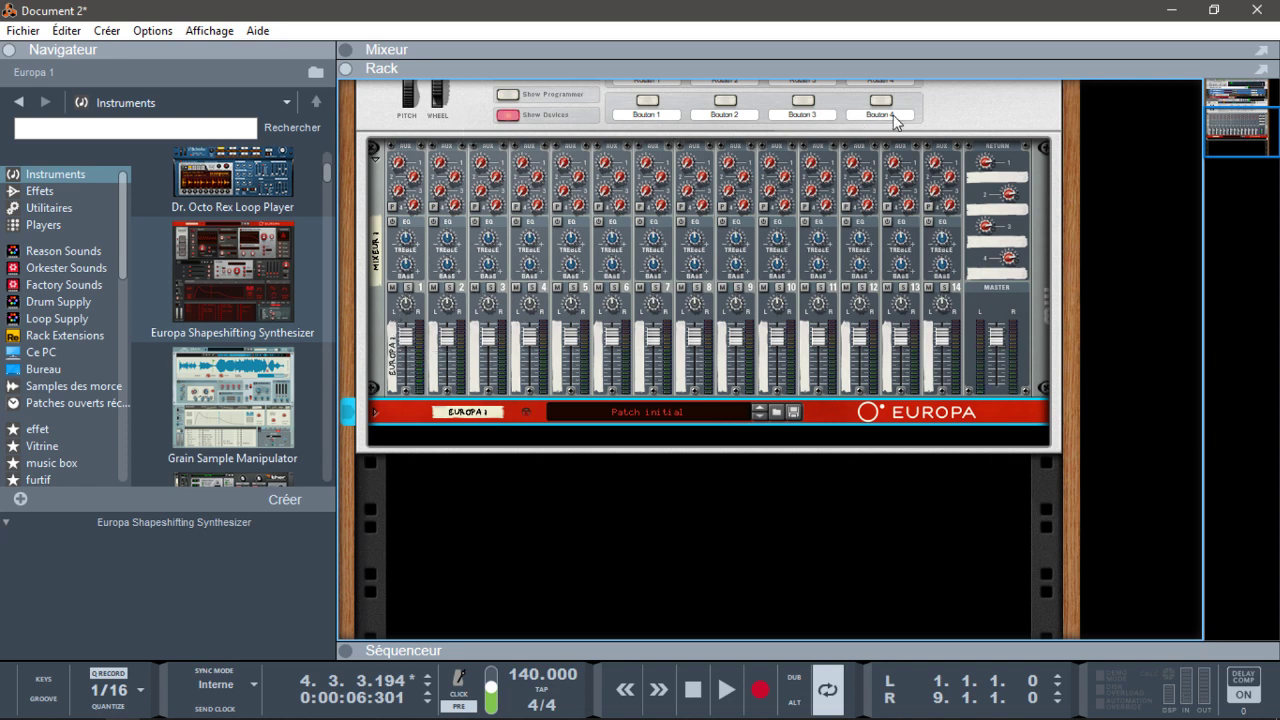
# Step: Show the Combinator's programmer and select Europa 1 in its key mapping
pyautogui.moveTo(1223, 117); pyautogui.dragTo(1223, 106)
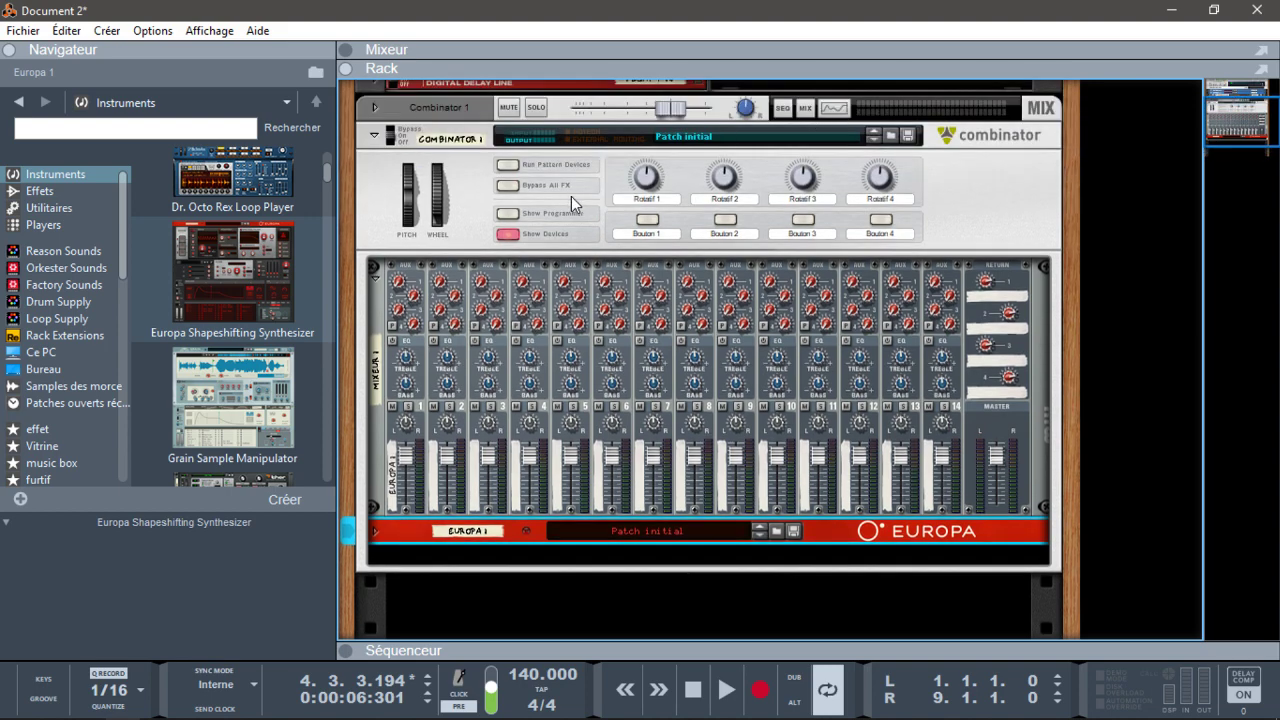
pyautogui.click(505, 215)
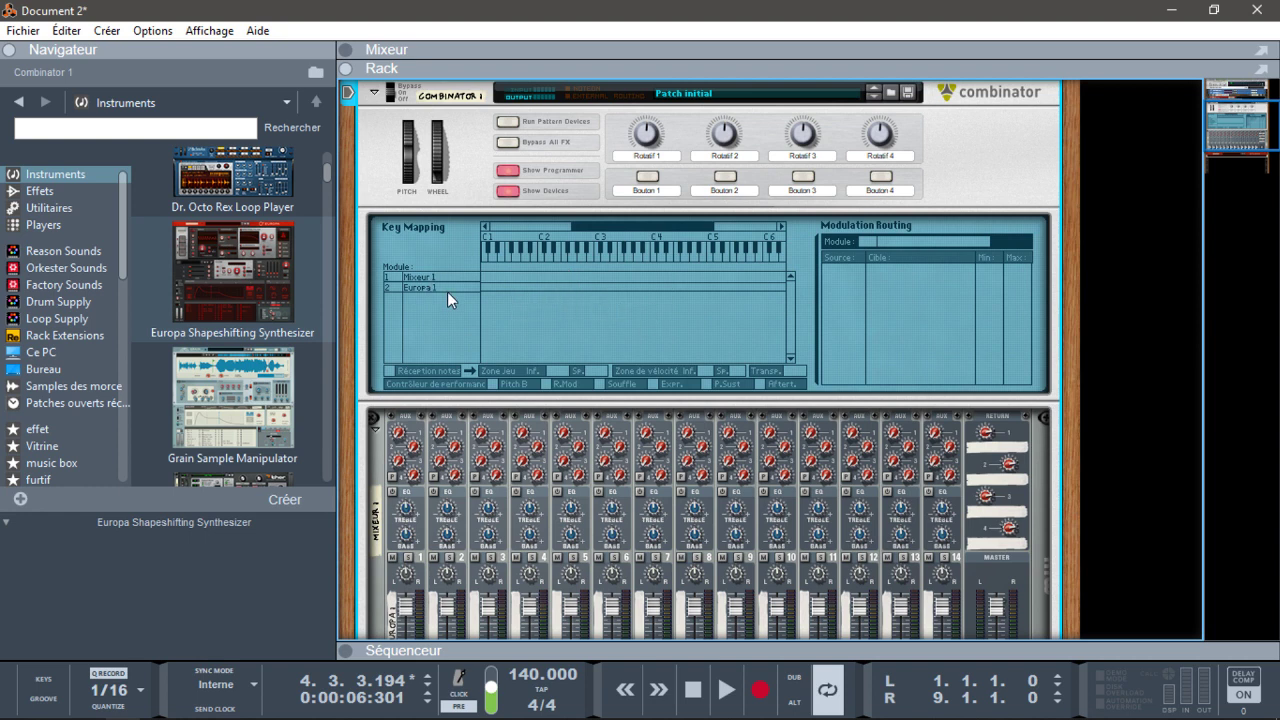
pyautogui.click(527, 287)
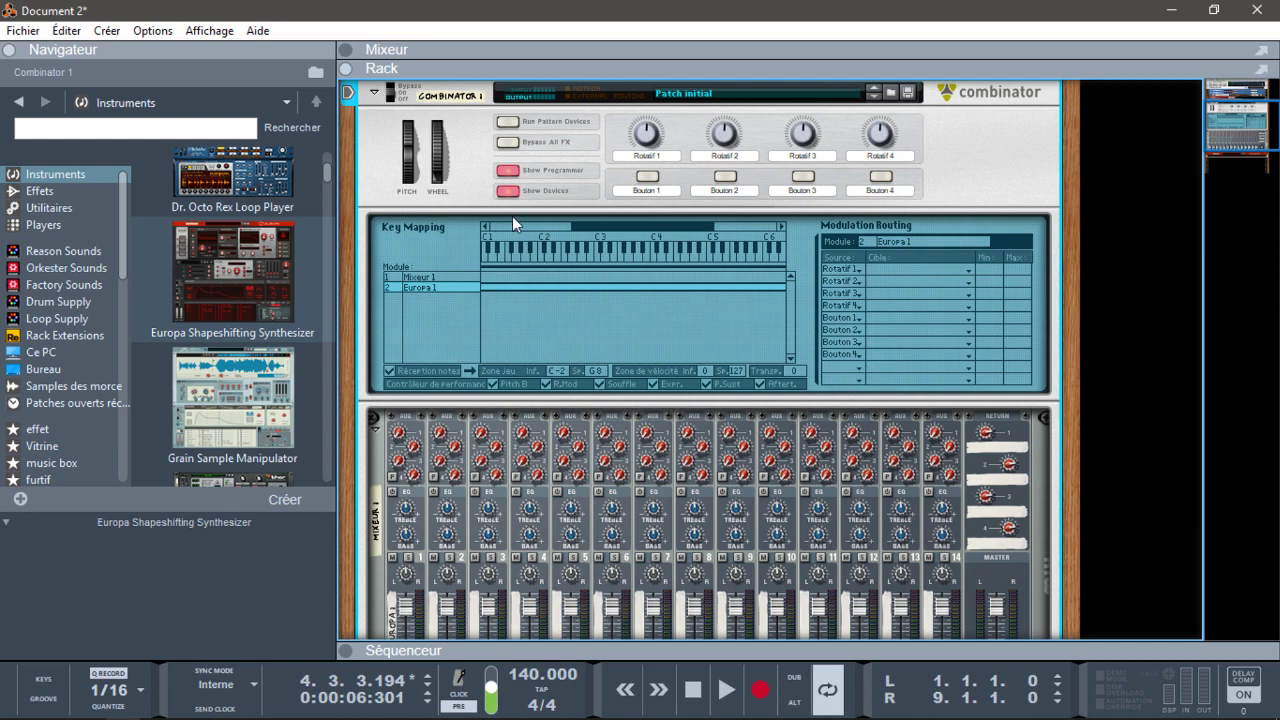
# Step: Browse Europa's patches and load Always In The Lead.repatch from the Melody folder
pyautogui.moveTo(1244, 124); pyautogui.dragTo(1245, 164)
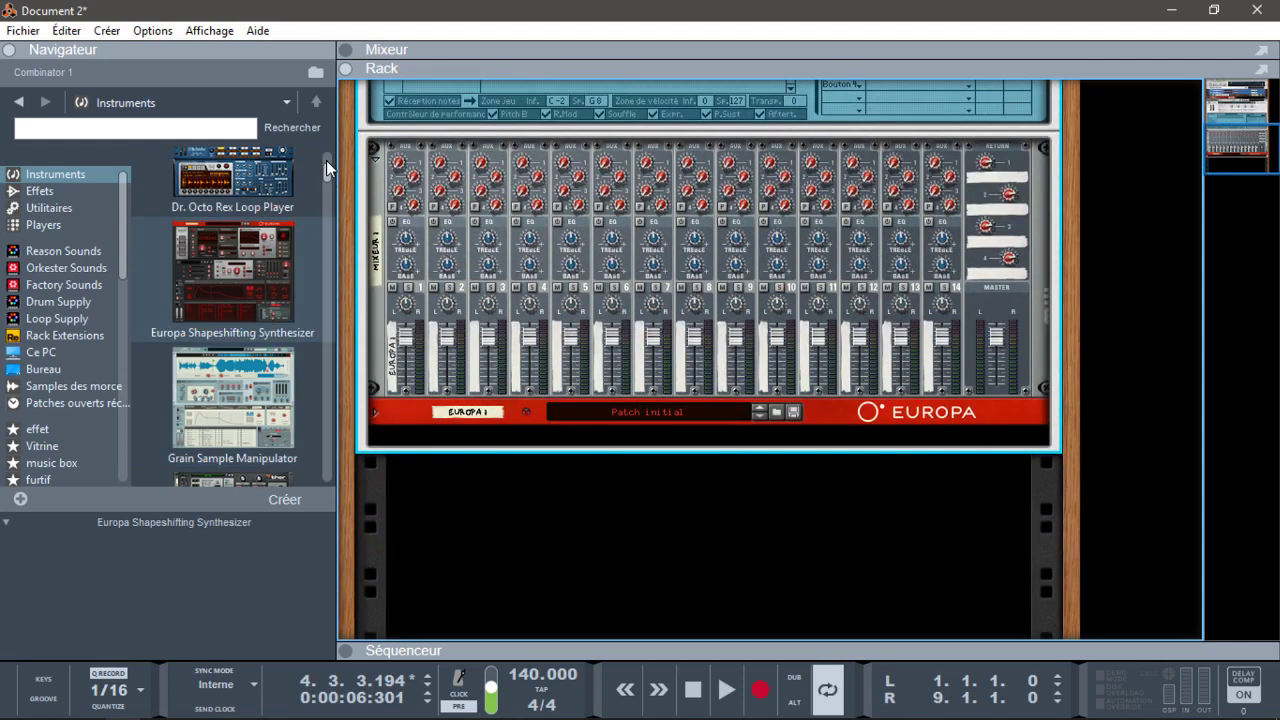
pyautogui.scroll(-3, 330, 176)
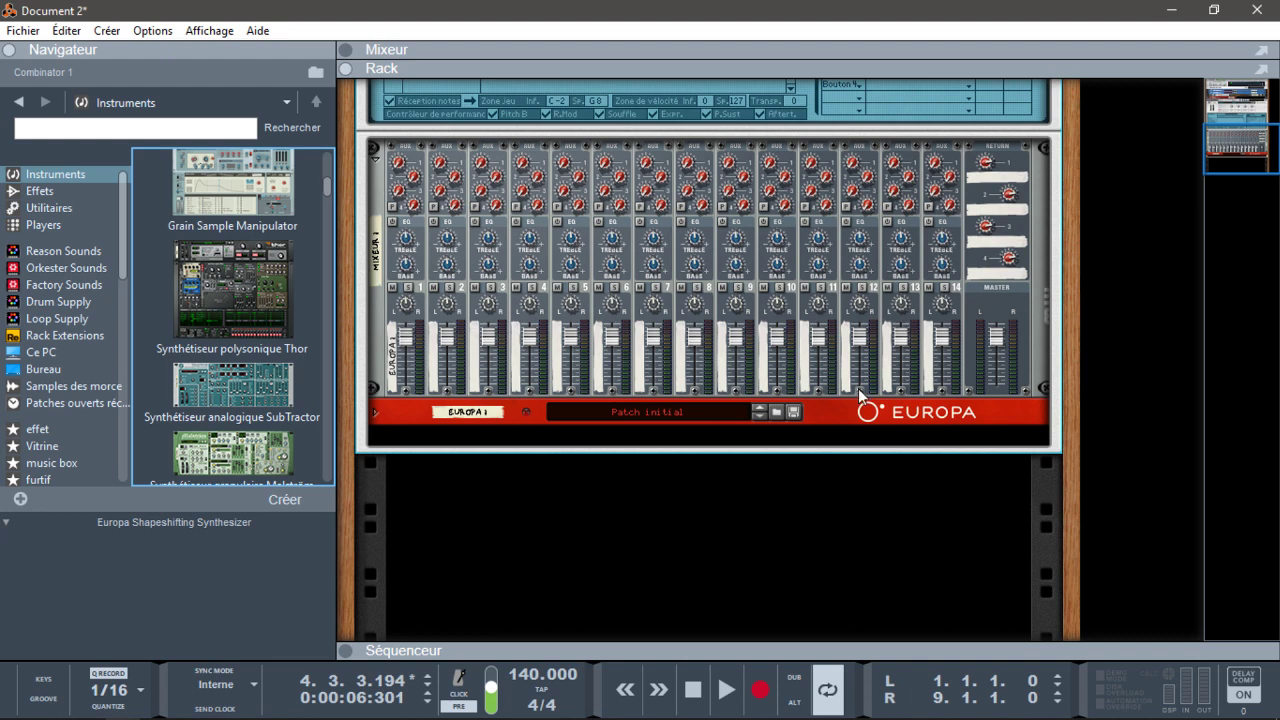
pyautogui.click(777, 413)
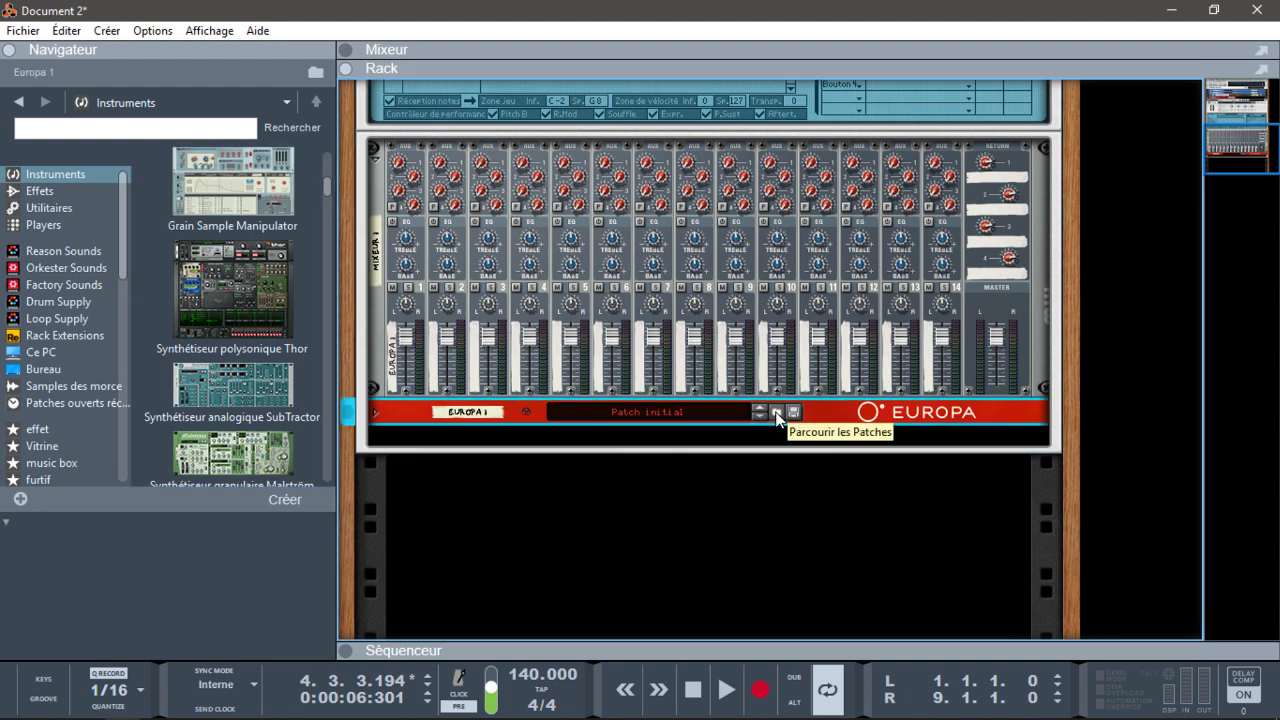
pyautogui.click(779, 412)
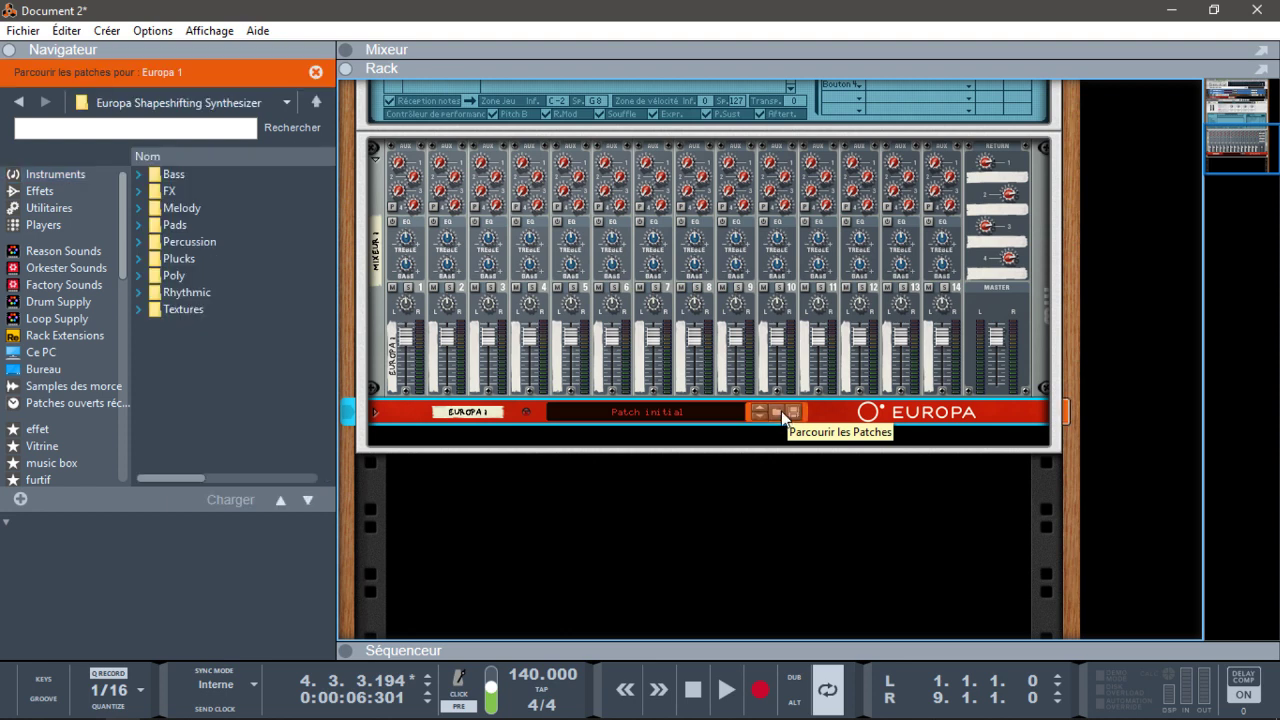
pyautogui.click(137, 206)
pyautogui.click(222, 194)
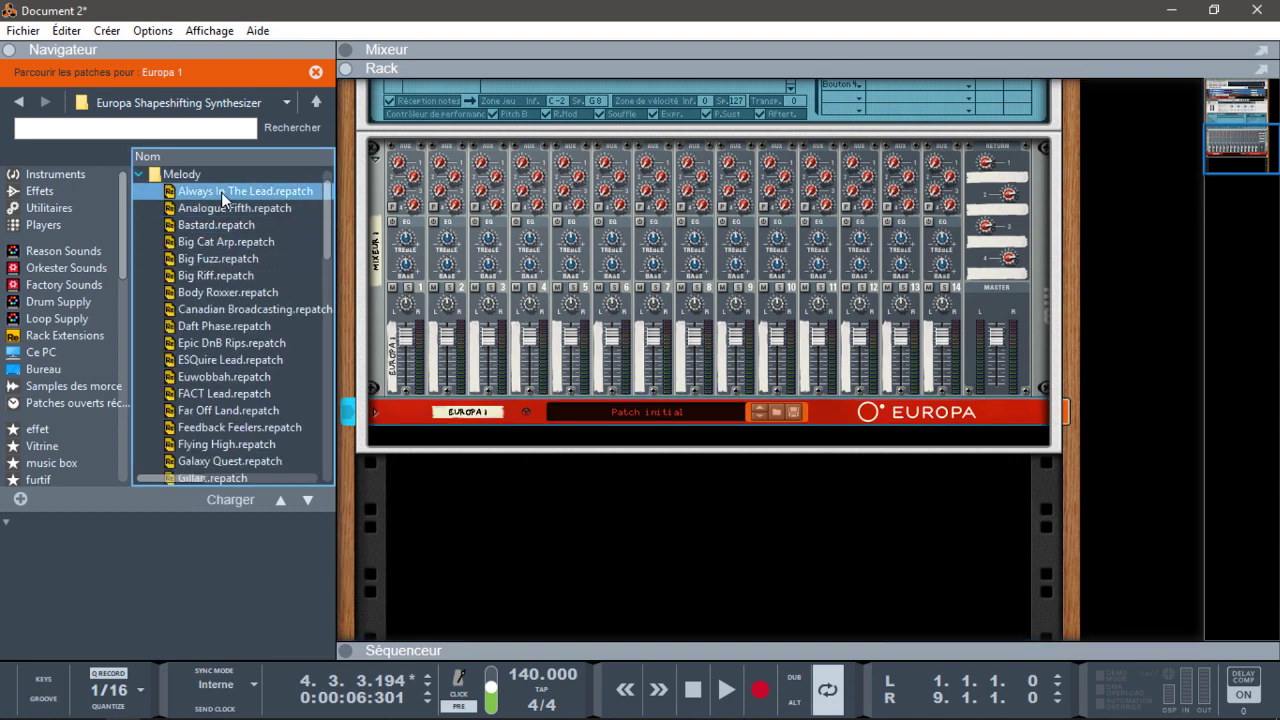
pyautogui.moveTo(222, 194); pyautogui.dragTo(535, 408)
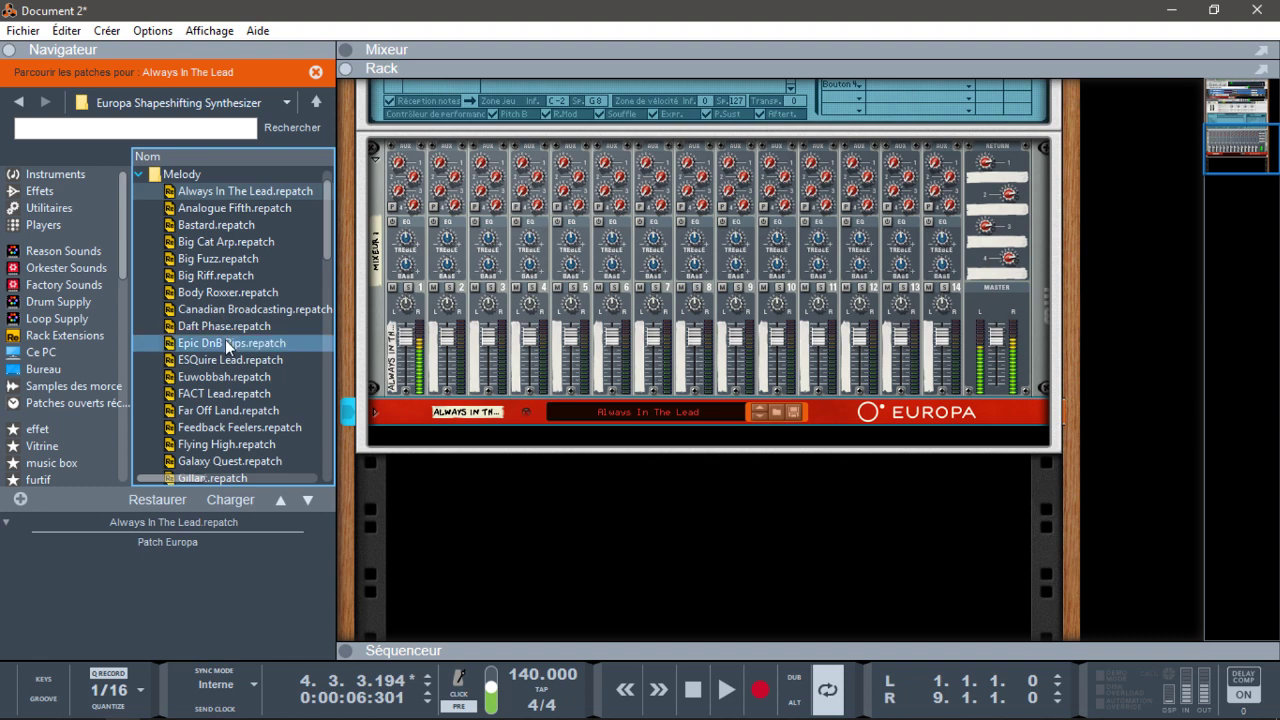
# Step: Load the Big Riff.repatch patch into Europa and lower the fader of mixer channel 1
pyautogui.click(215, 275)
pyautogui.moveTo(215, 275); pyautogui.dragTo(447, 420)
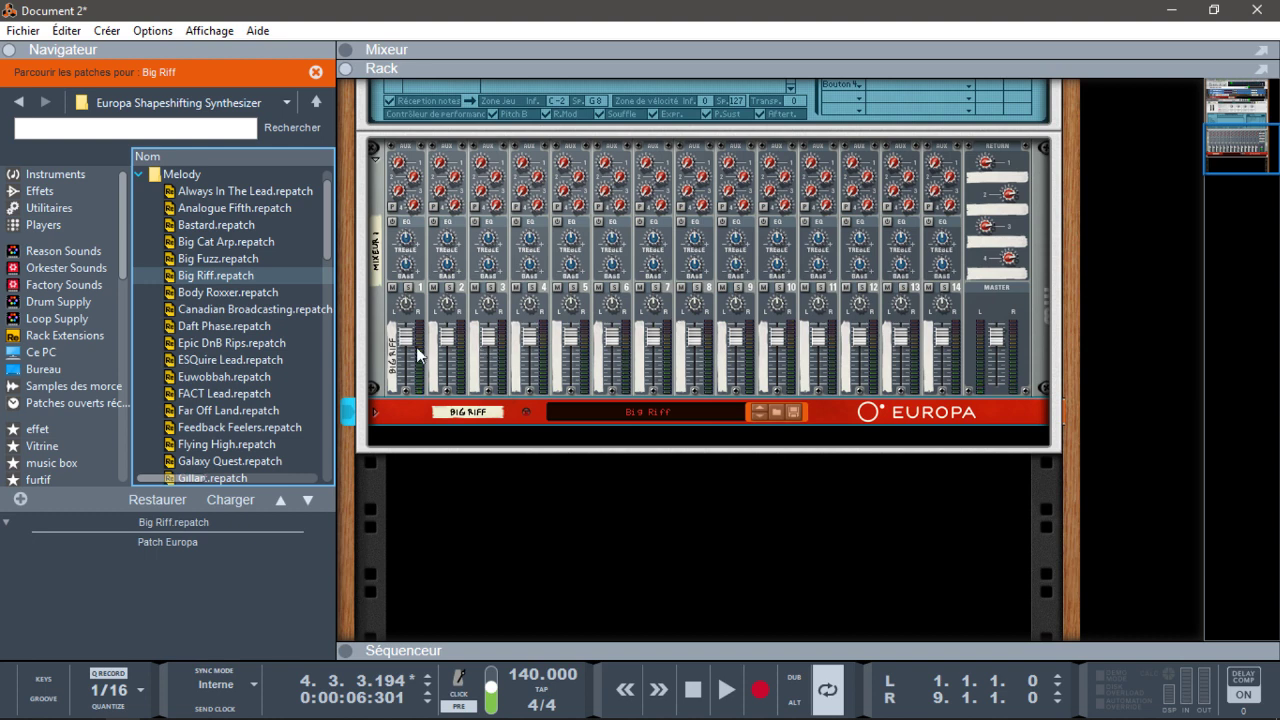
pyautogui.moveTo(416, 347); pyautogui.dragTo(417, 357)
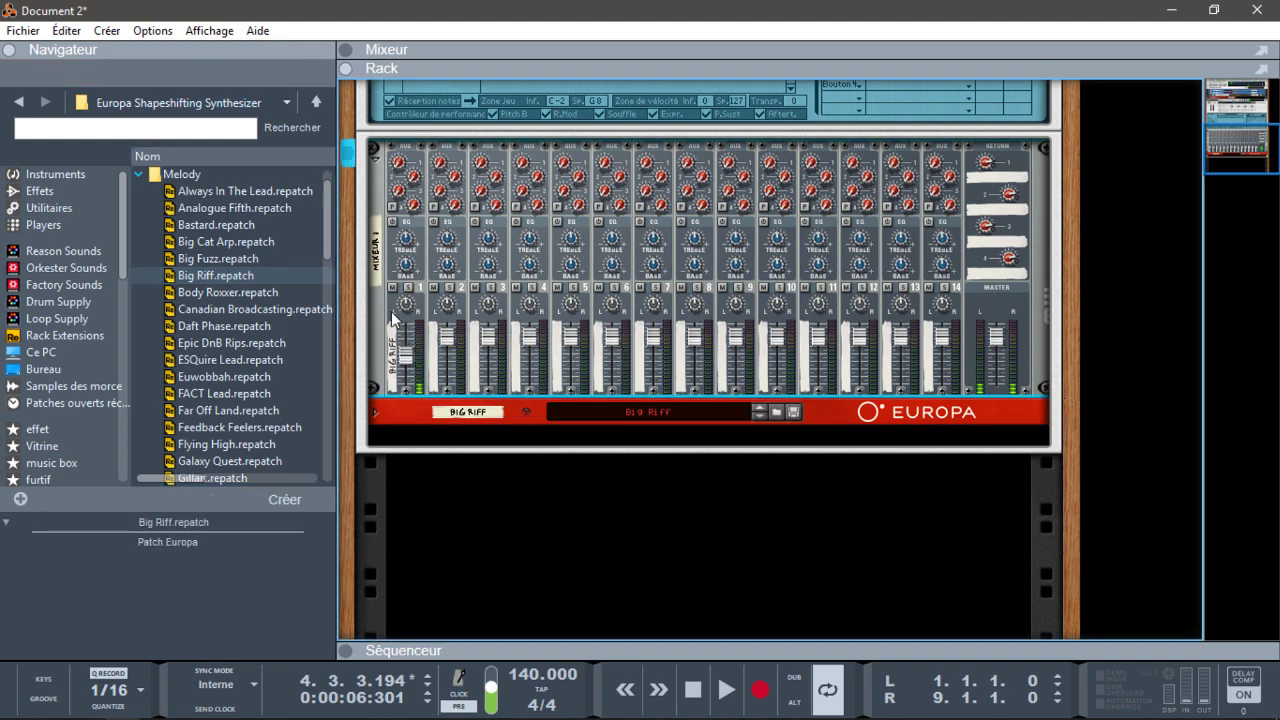
# Step: Add an NN-XT advanced sampler below Europa inside the Combinator
pyautogui.click(58, 190)
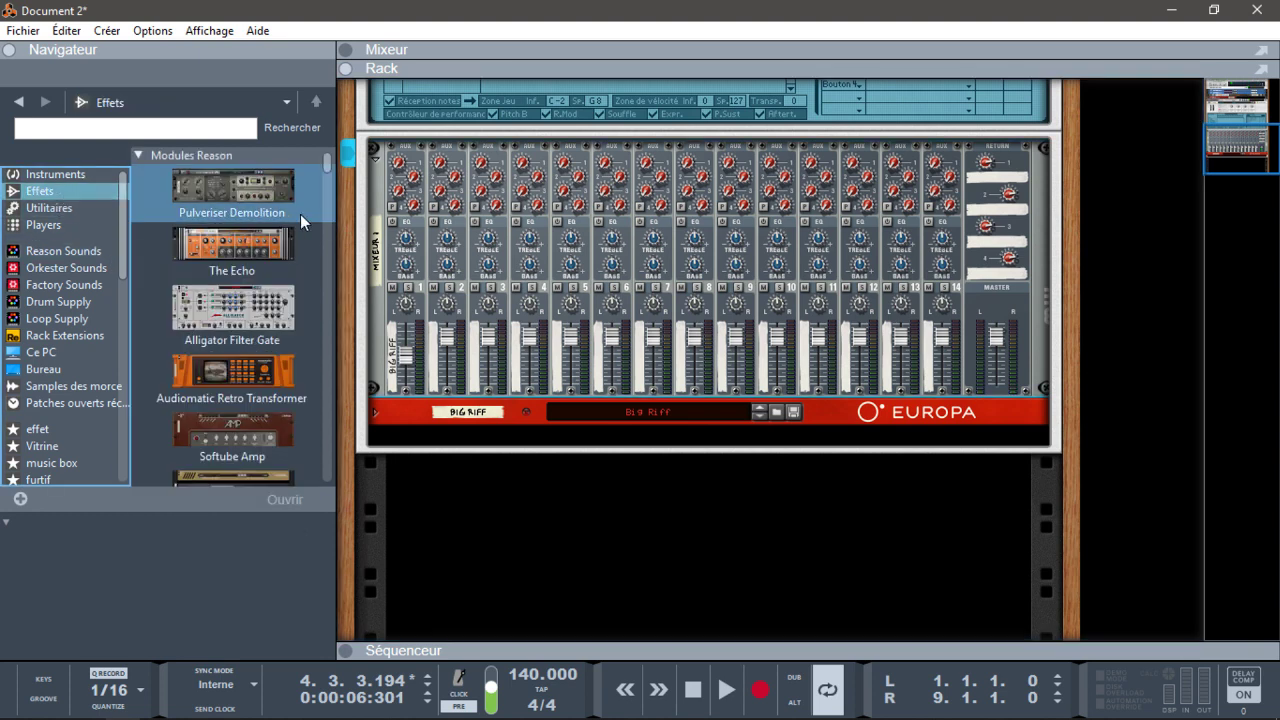
pyautogui.click(55, 174)
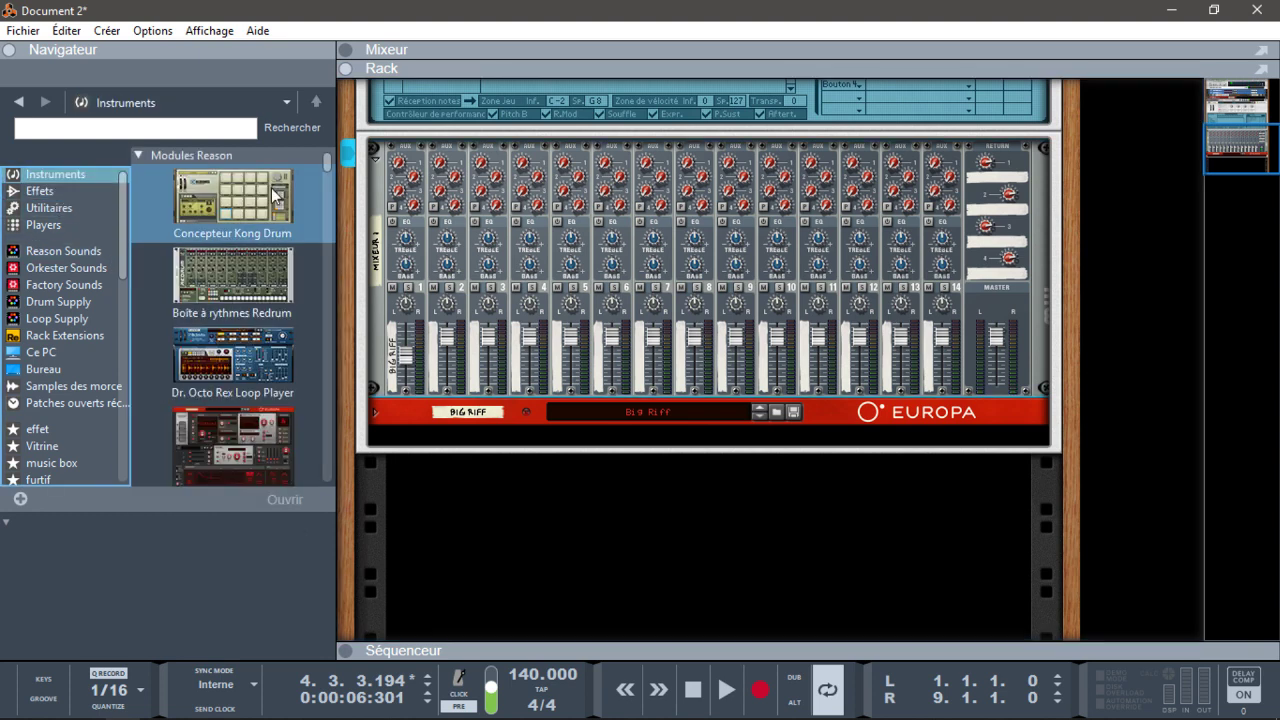
pyautogui.moveTo(328, 162); pyautogui.dragTo(336, 198)
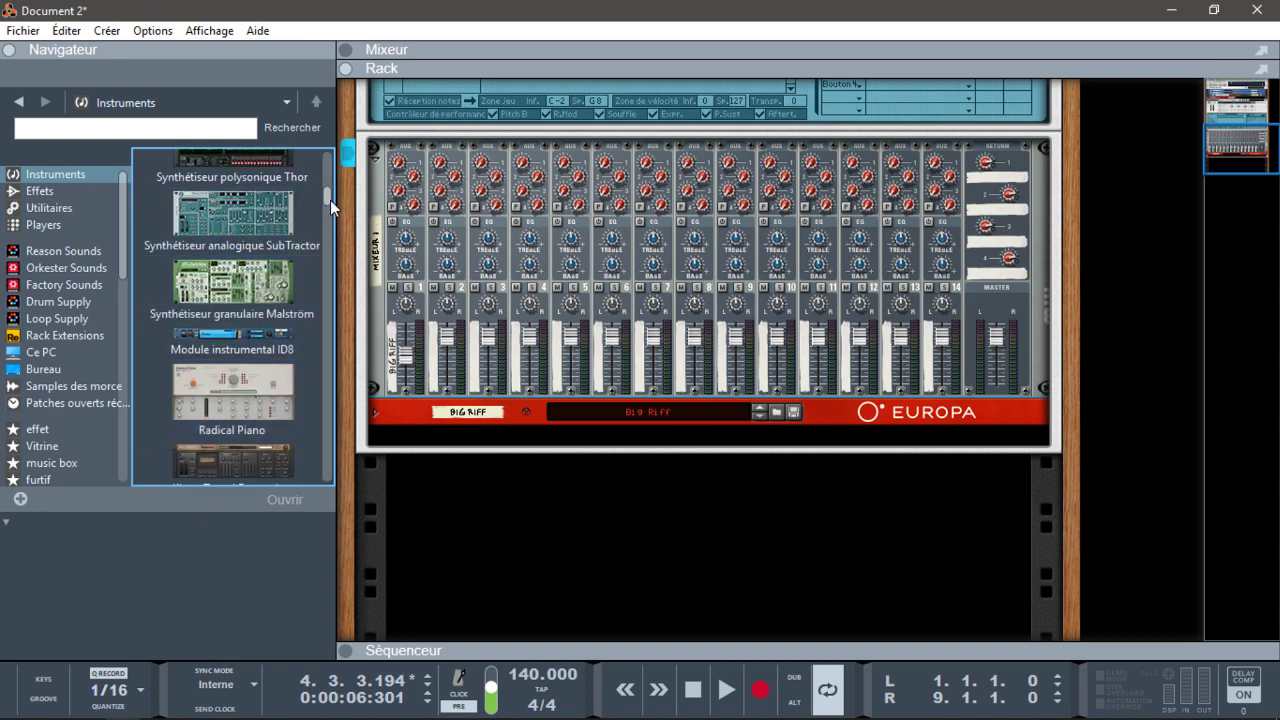
pyautogui.moveTo(330, 200); pyautogui.dragTo(334, 229)
pyautogui.moveTo(252, 335); pyautogui.dragTo(567, 435)
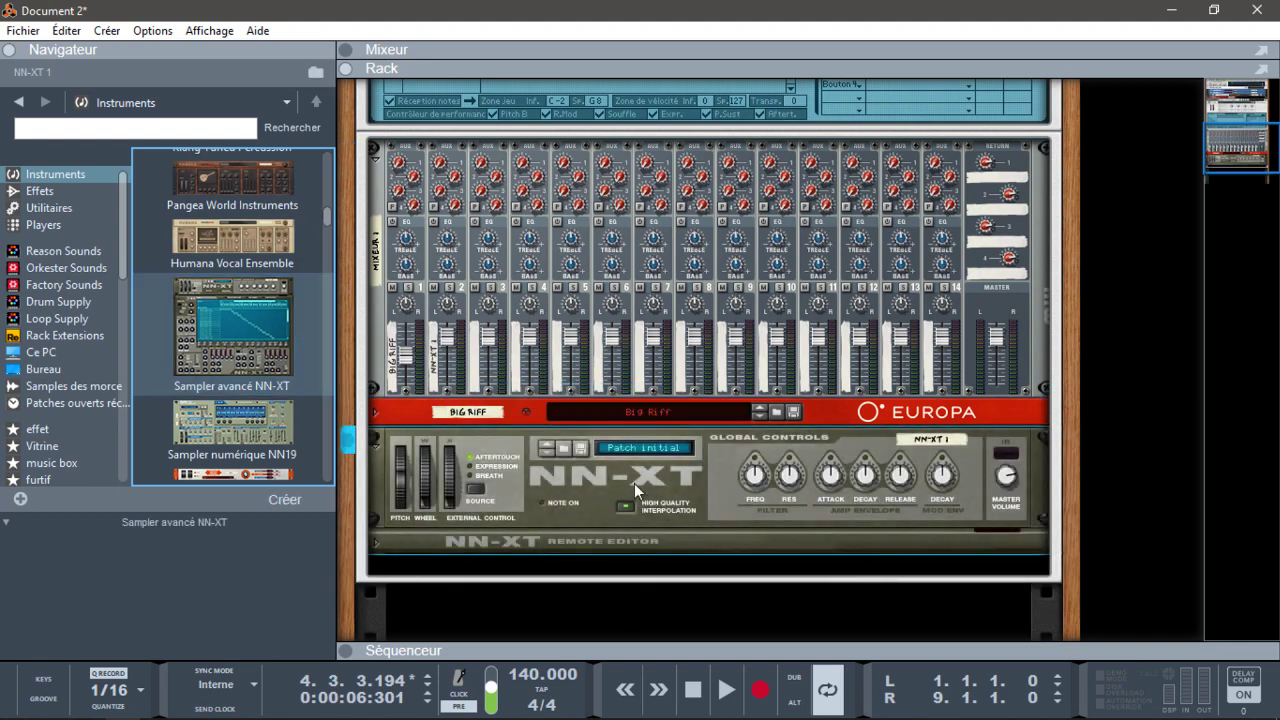
# Step: Load the A Grand Piano.sxt patch from the NN-XT Sampler Patches into the NN-XT
pyautogui.click(561, 448)
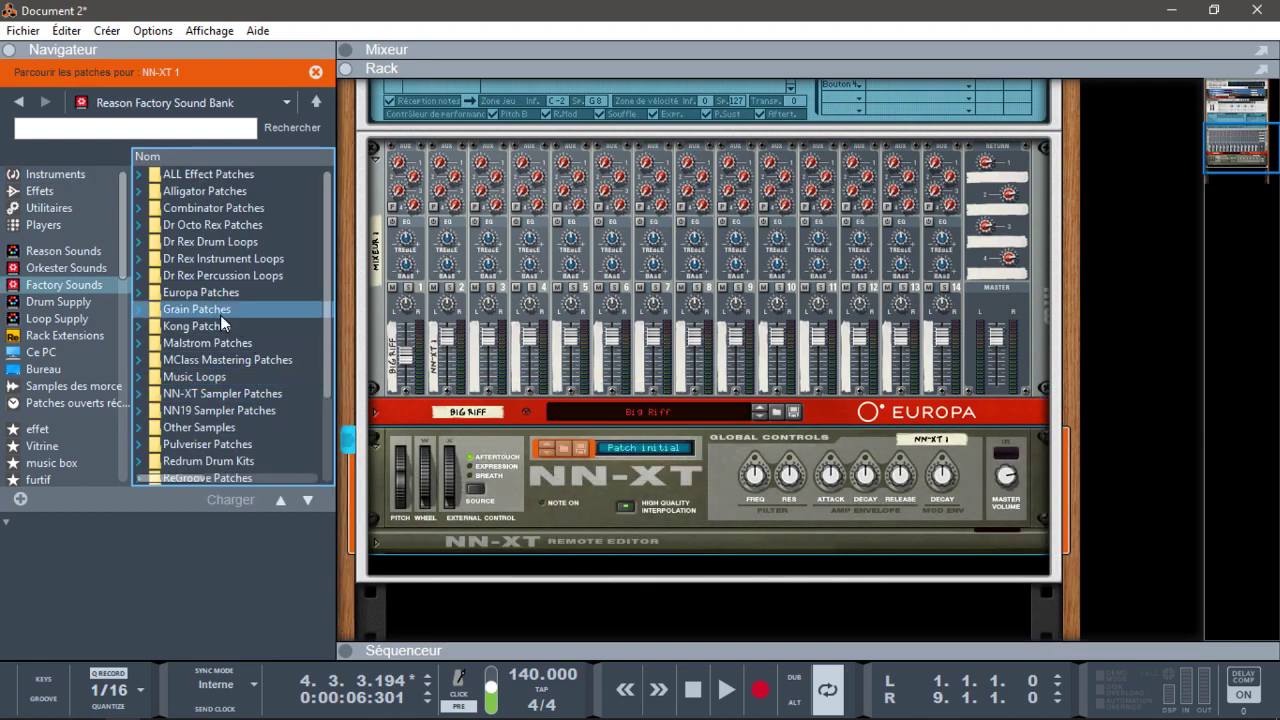
pyautogui.doubleClick(214, 397)
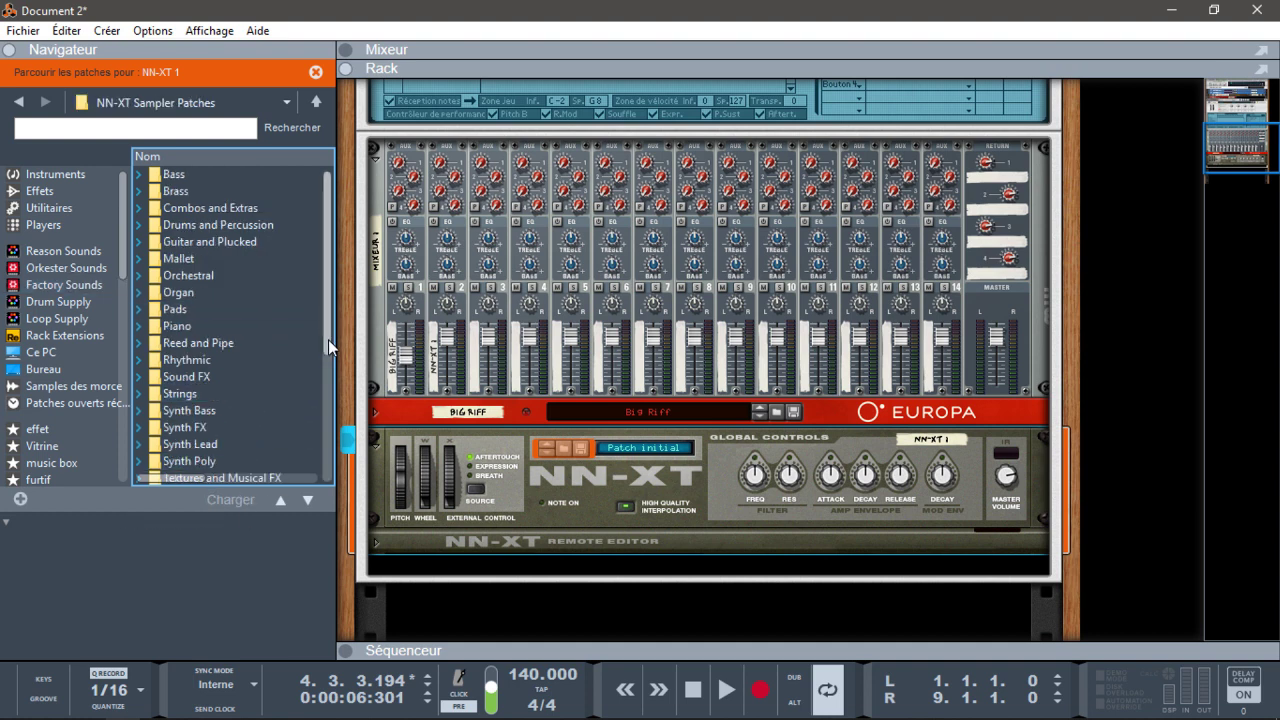
pyautogui.moveTo(328, 339); pyautogui.dragTo(334, 395)
pyautogui.moveTo(233, 421); pyautogui.dragTo(505, 502)
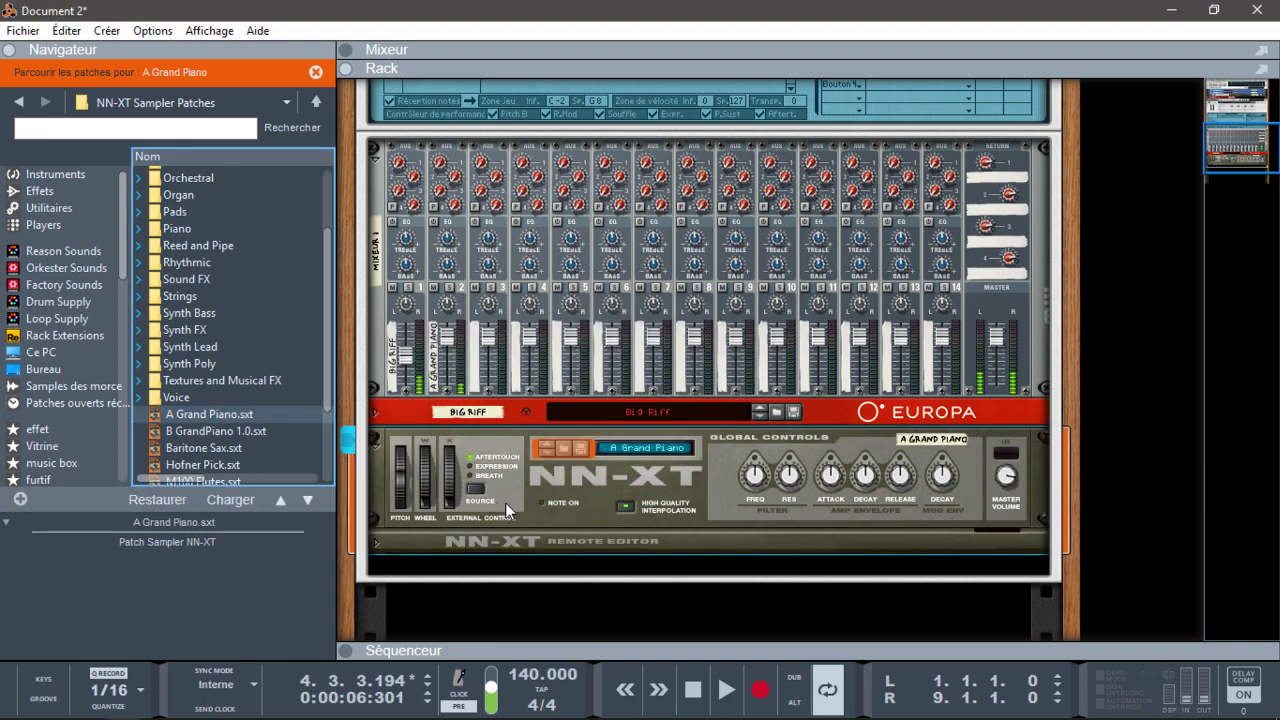
# Step: Try the solo control of mixer channel 2 and fold the NN-XT sampler
pyautogui.click(450, 287)
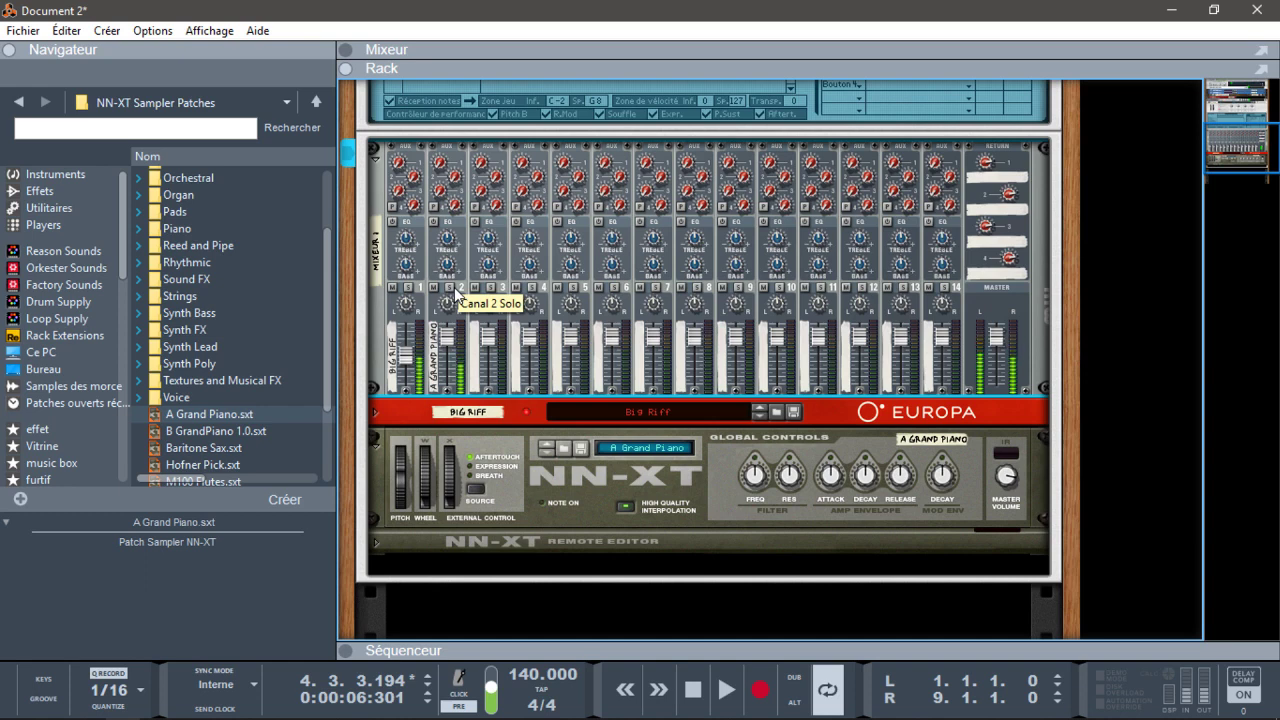
pyautogui.click(377, 446)
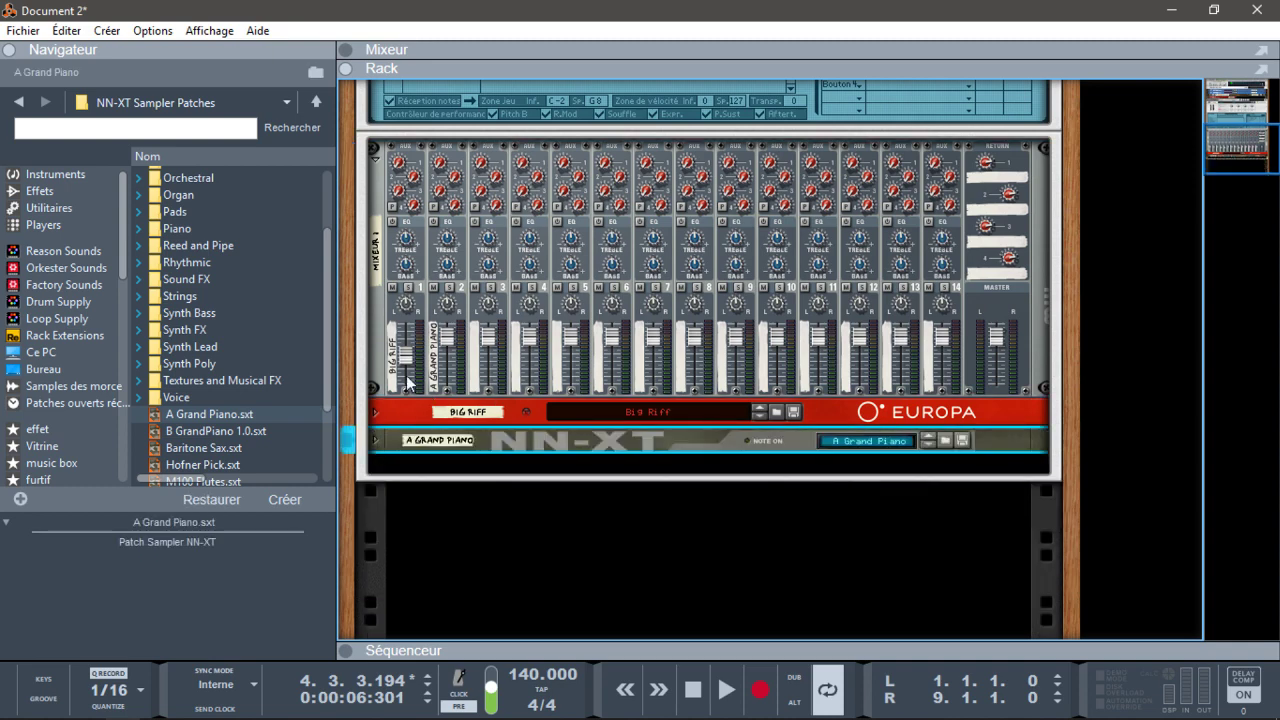
# Step: Add the DB-33_x64 VST instrument from AIR Music Technology below the NN-XT inside the Combinator
pyautogui.click(57, 172)
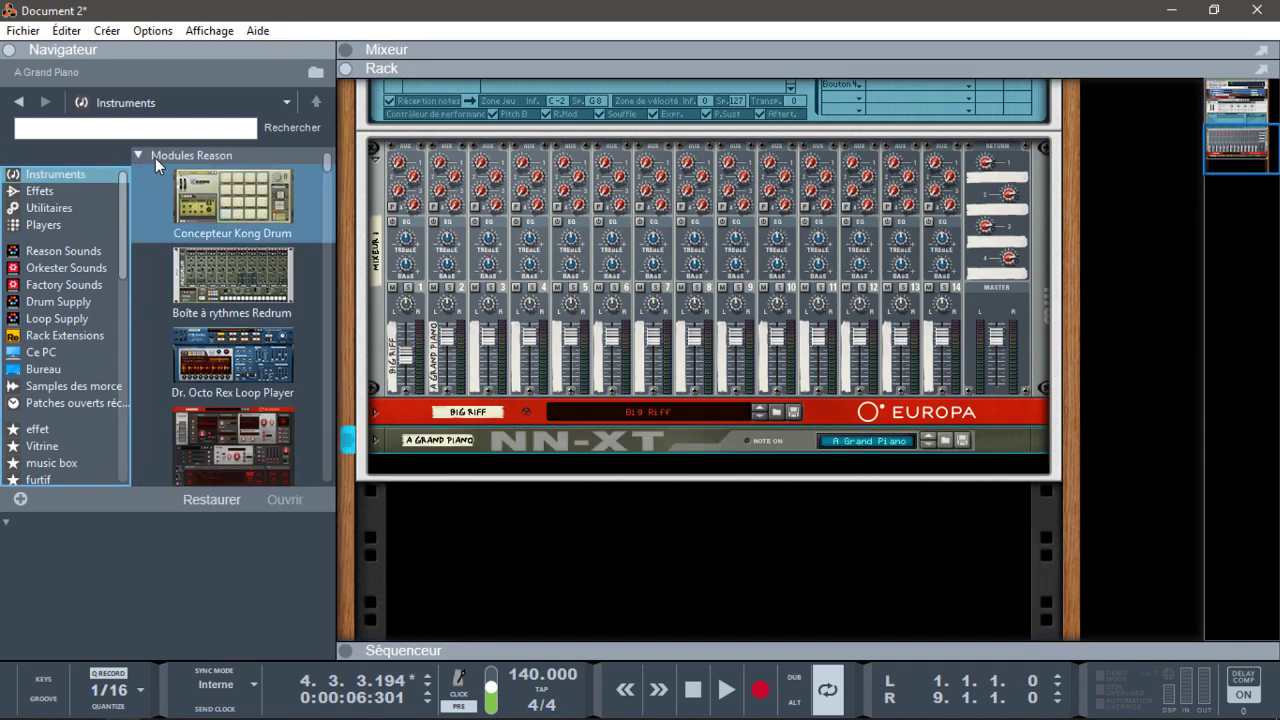
pyautogui.click(147, 155)
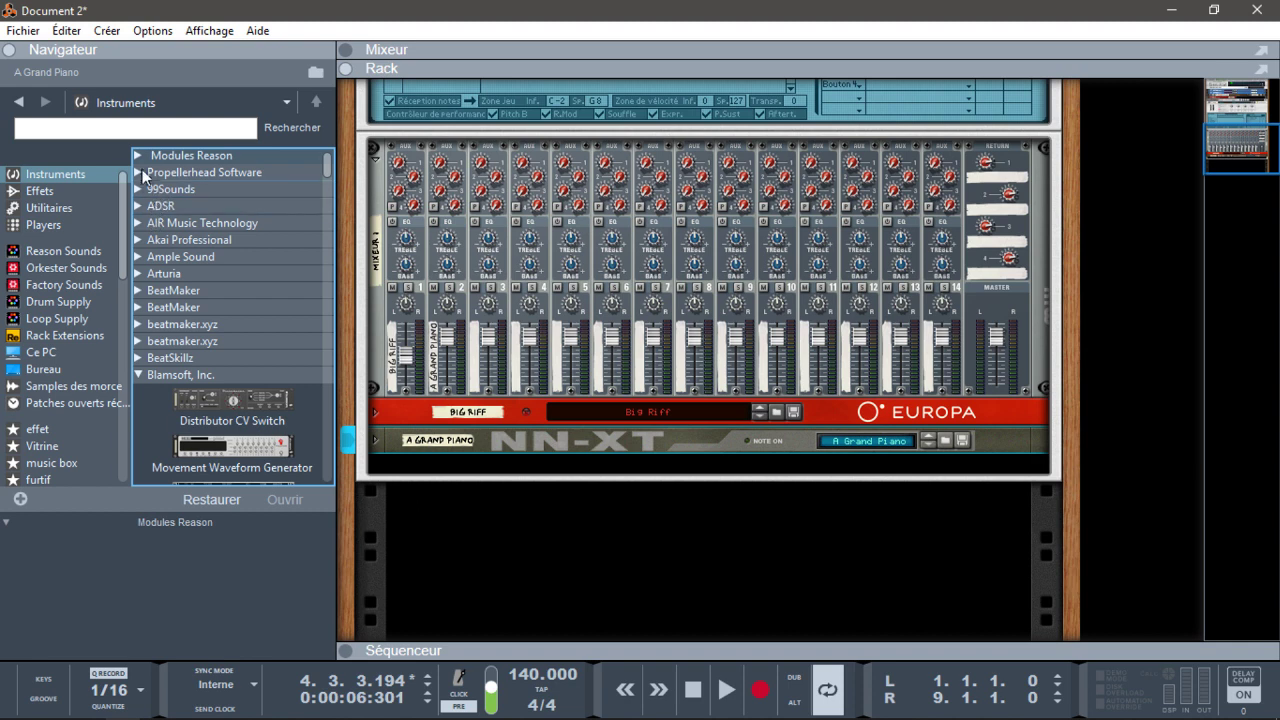
pyautogui.click(140, 174)
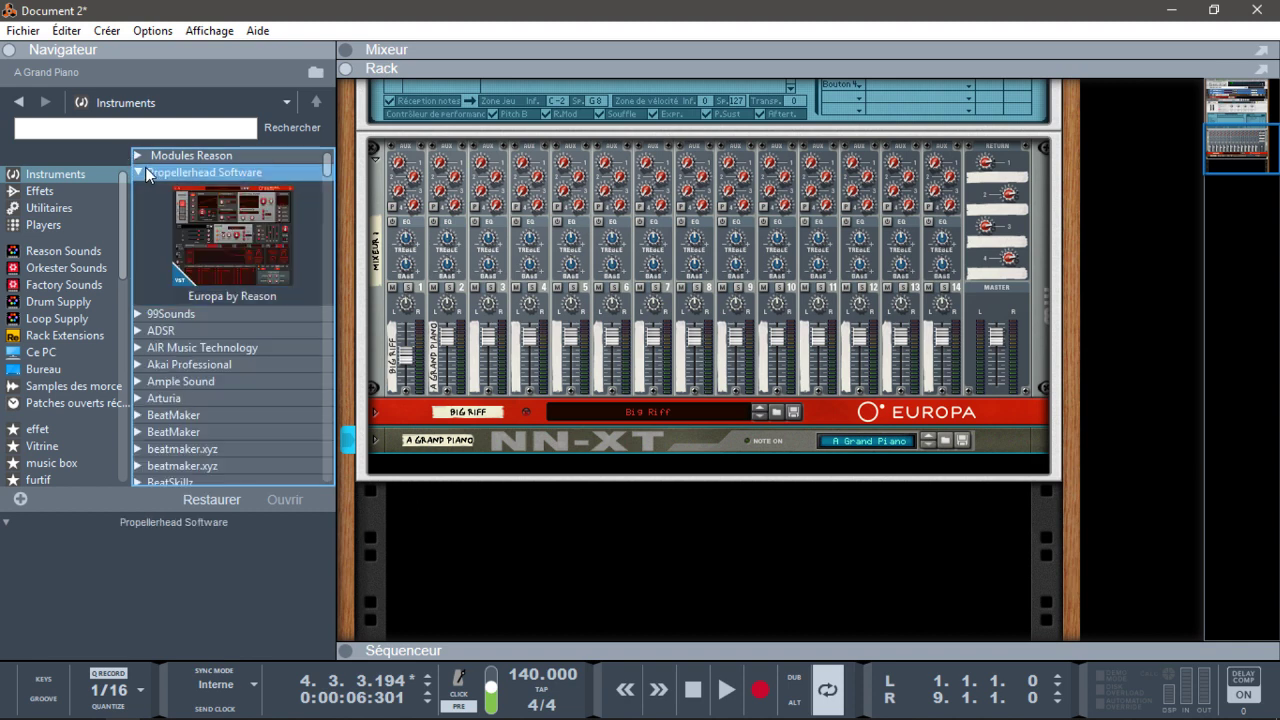
pyautogui.click(143, 169)
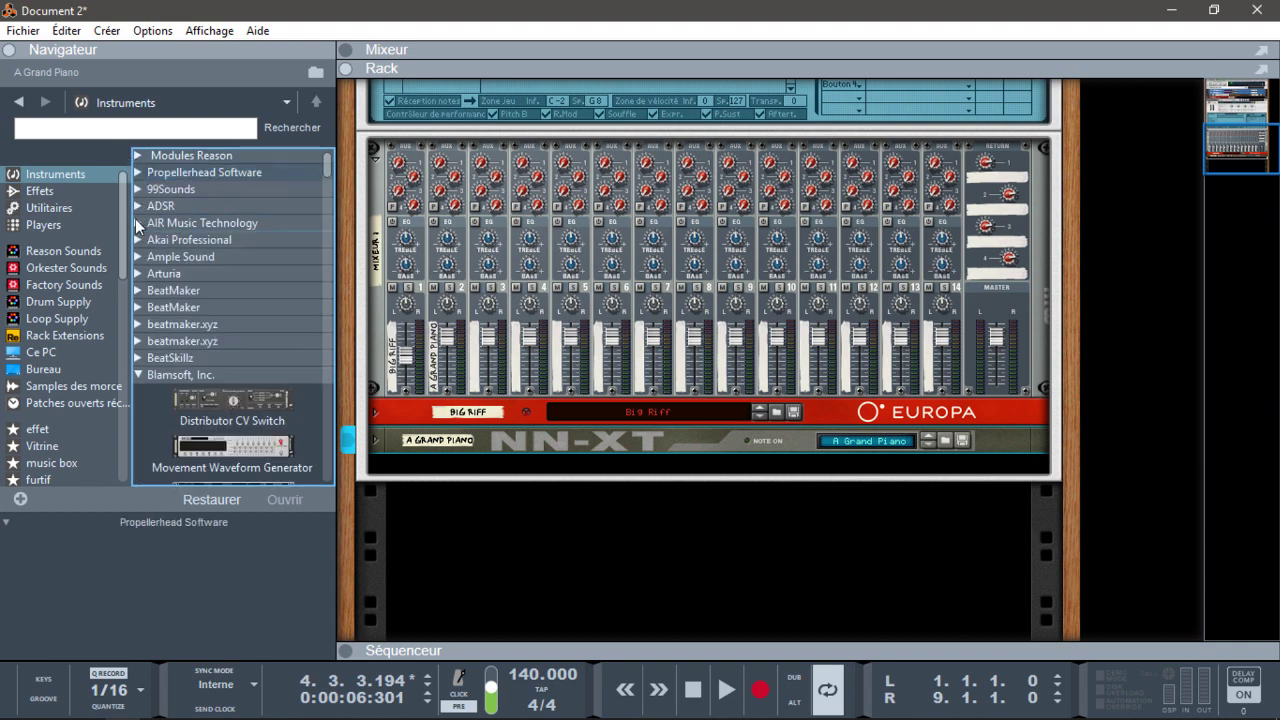
pyautogui.click(137, 222)
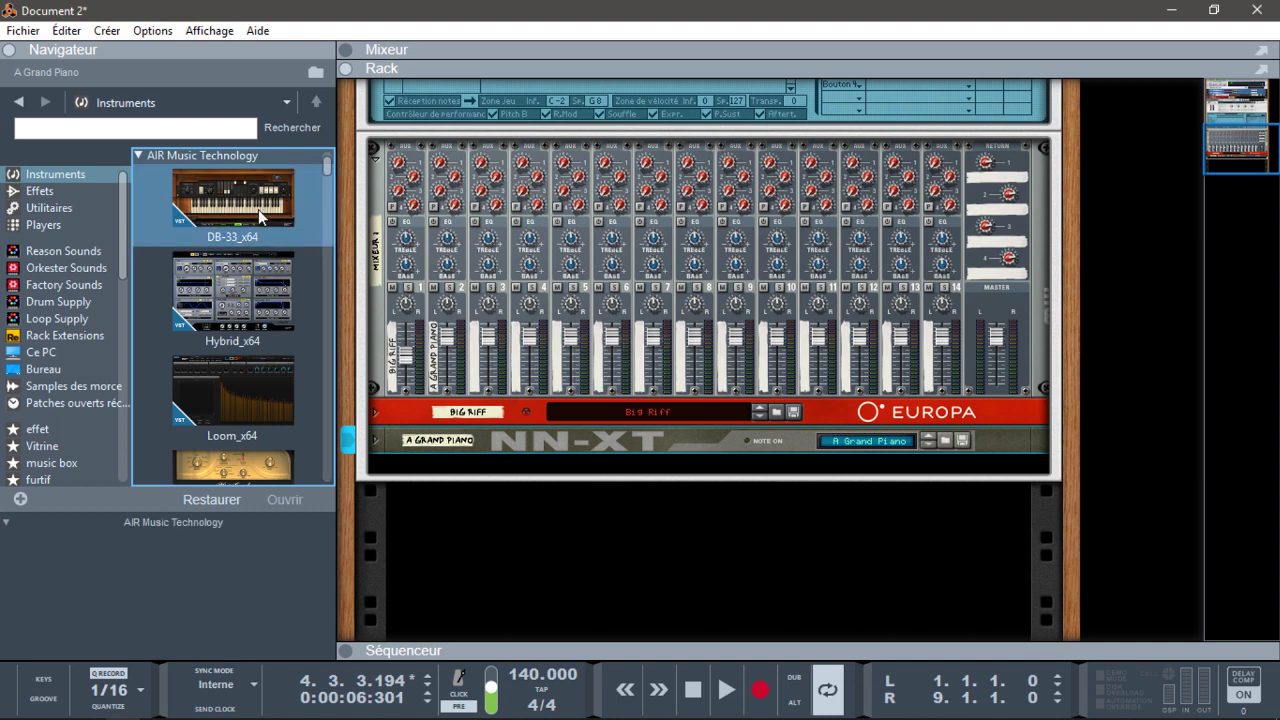
pyautogui.moveTo(258, 209)
pyautogui.mouseDown()
pyautogui.moveTo(579, 524)
pyautogui.moveTo(595, 398)
pyautogui.moveTo(605, 437)
pyautogui.mouseUp()
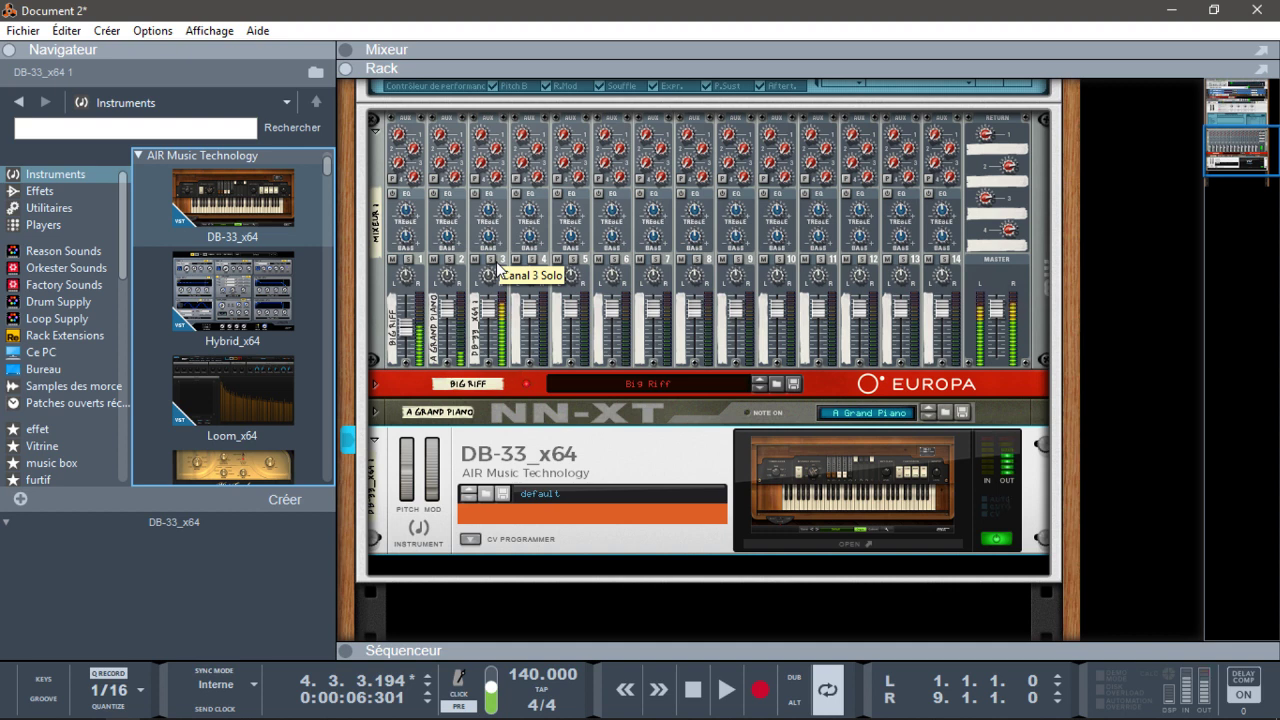
# Step: Lower the volume fader of mixer channel 3 and fold the DB-33 device
pyautogui.moveTo(487, 316); pyautogui.dragTo(492, 328)
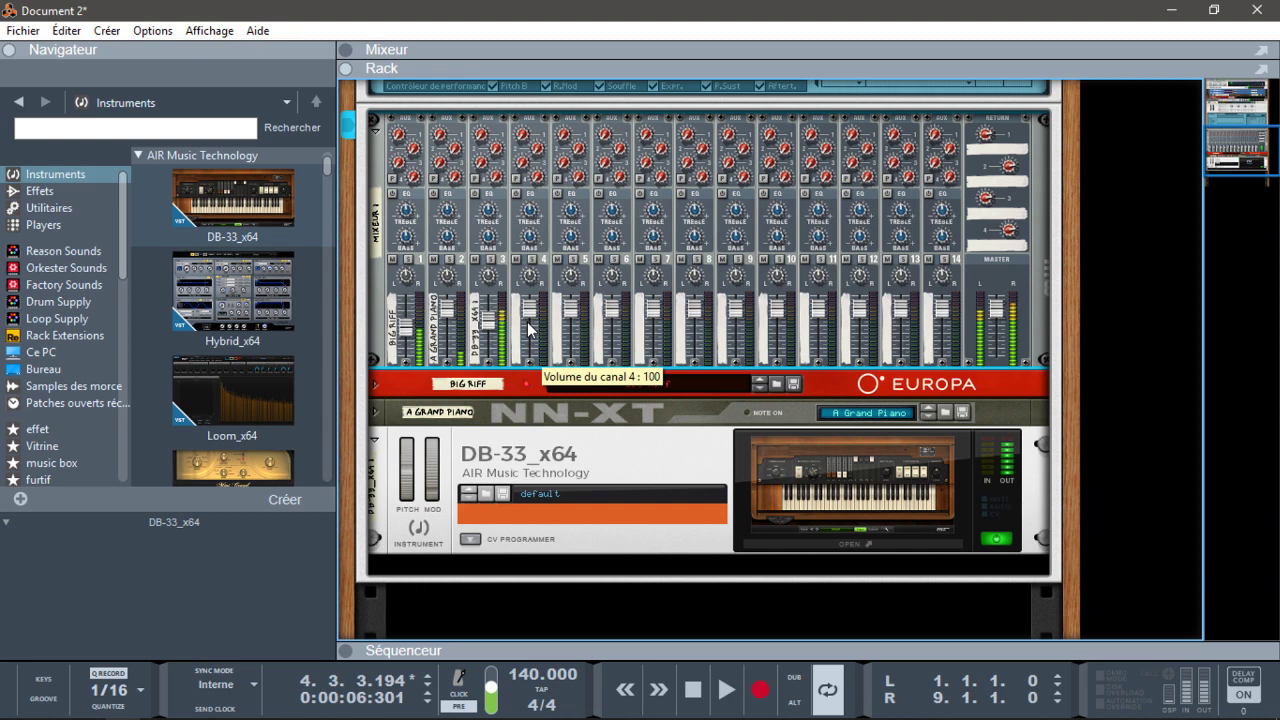
pyautogui.click(375, 441)
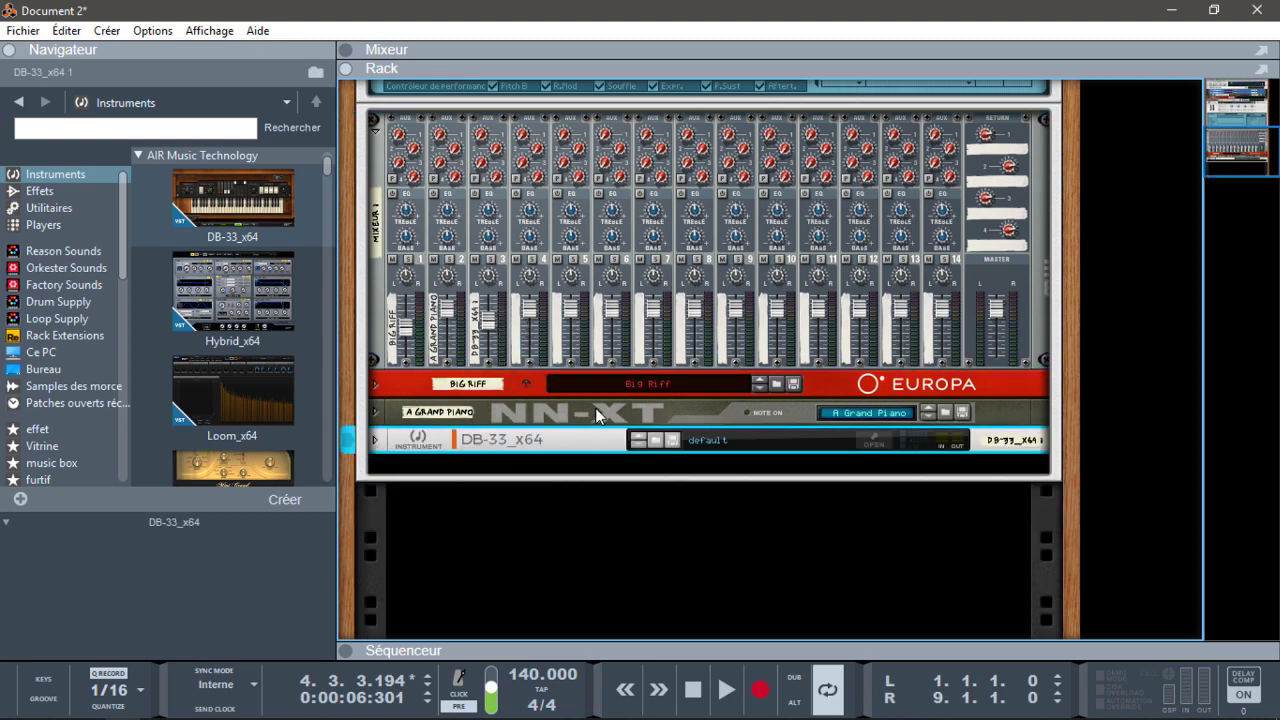
# Step: Add the Hydronexius Workstation ROM instrument from DNA Labs below the DB-33 inside the Combinator
pyautogui.click(41, 177)
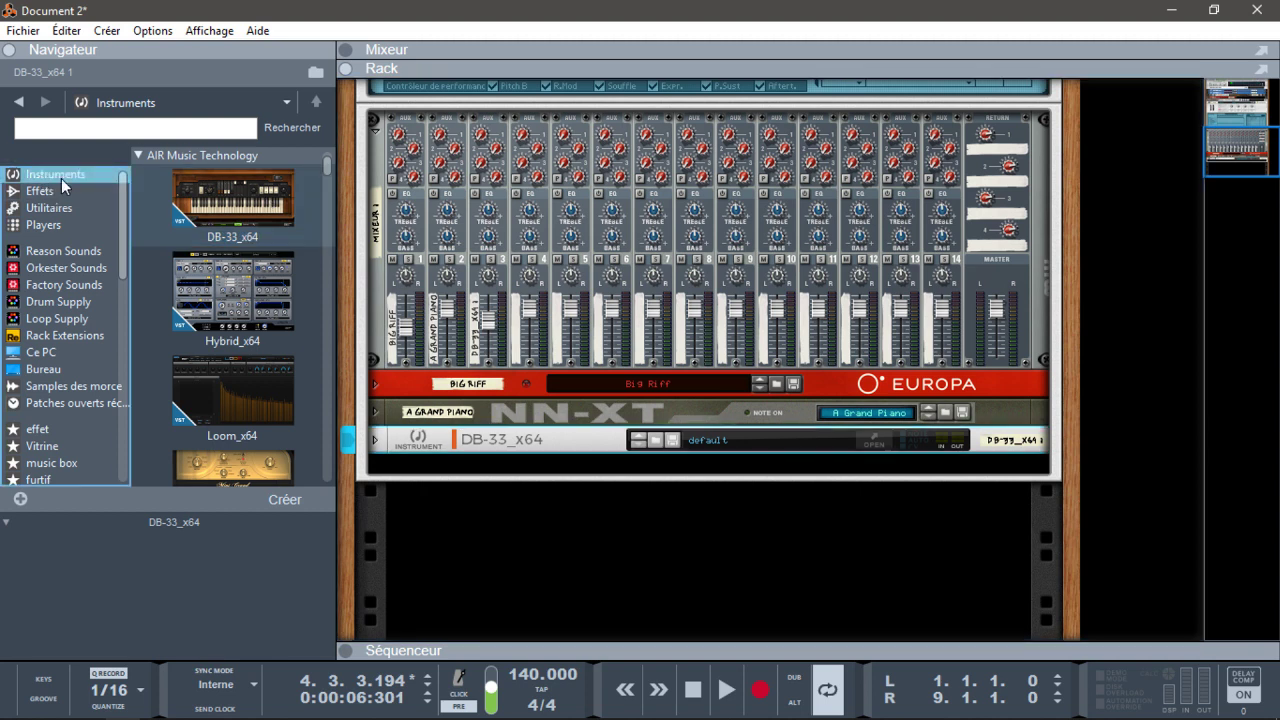
pyautogui.click(147, 157)
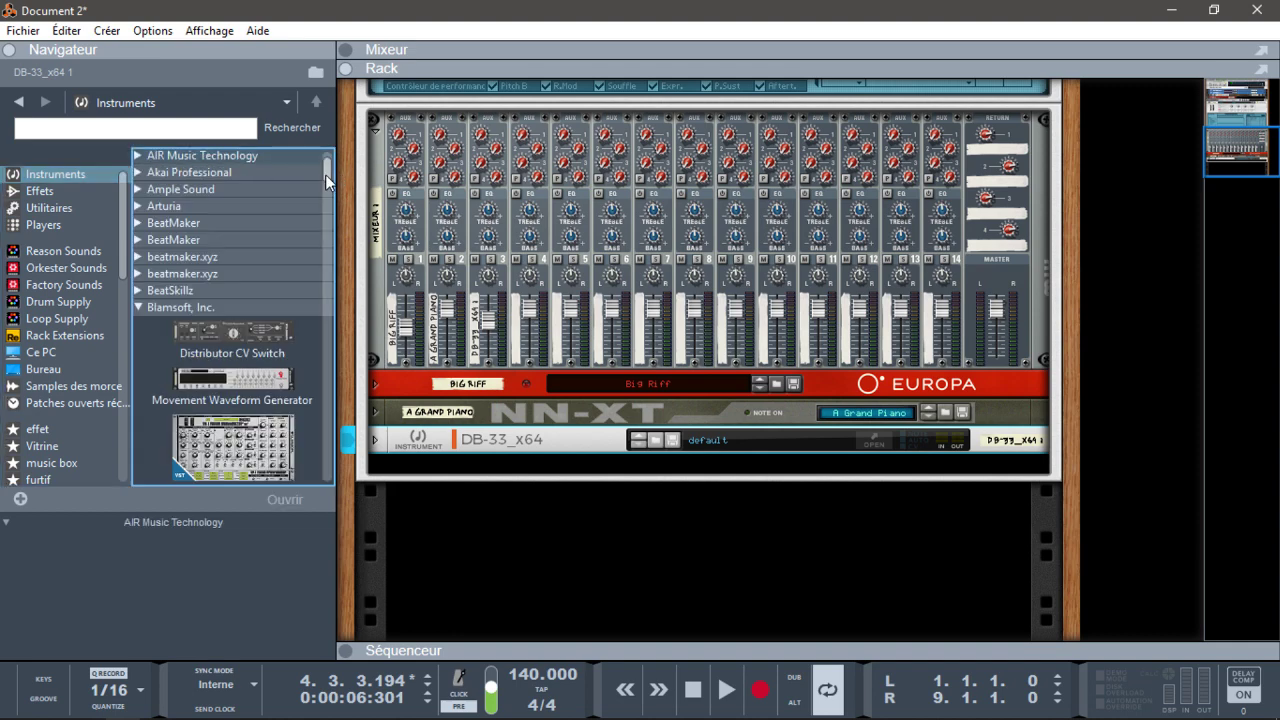
pyautogui.moveTo(325, 174); pyautogui.dragTo(330, 211)
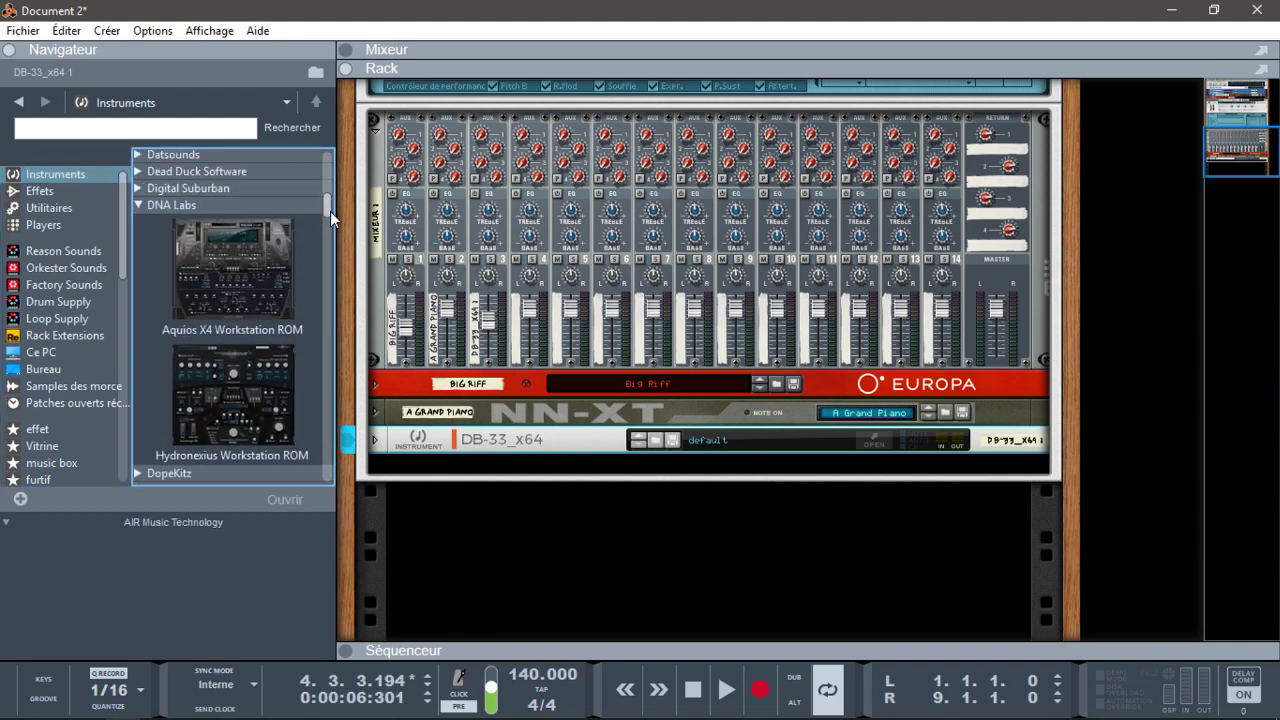
pyautogui.moveTo(232, 395)
pyautogui.mouseDown()
pyautogui.moveTo(660, 488)
pyautogui.moveTo(656, 477)
pyautogui.mouseUp()
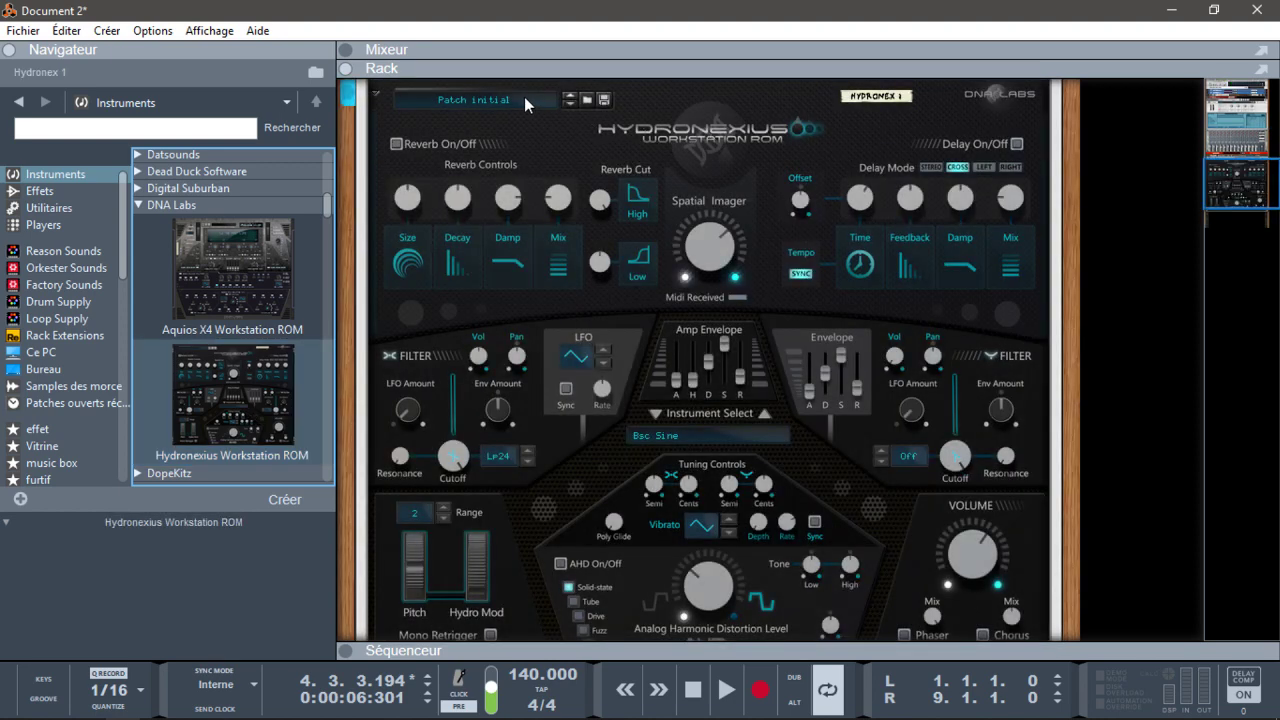
# Step: Load the Enter the Labrynth Piano.repatch patch into the Hydronexius and fold the device
pyautogui.click(587, 99)
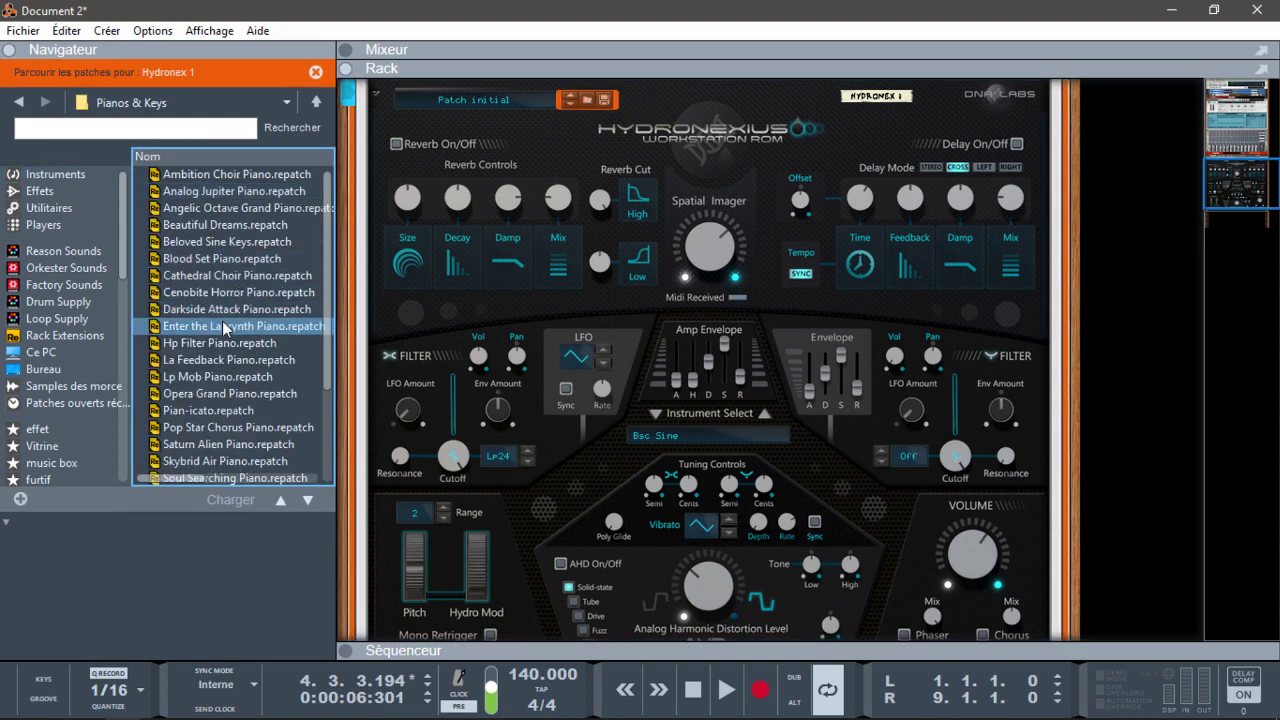
pyautogui.moveTo(225, 328); pyautogui.dragTo(674, 239)
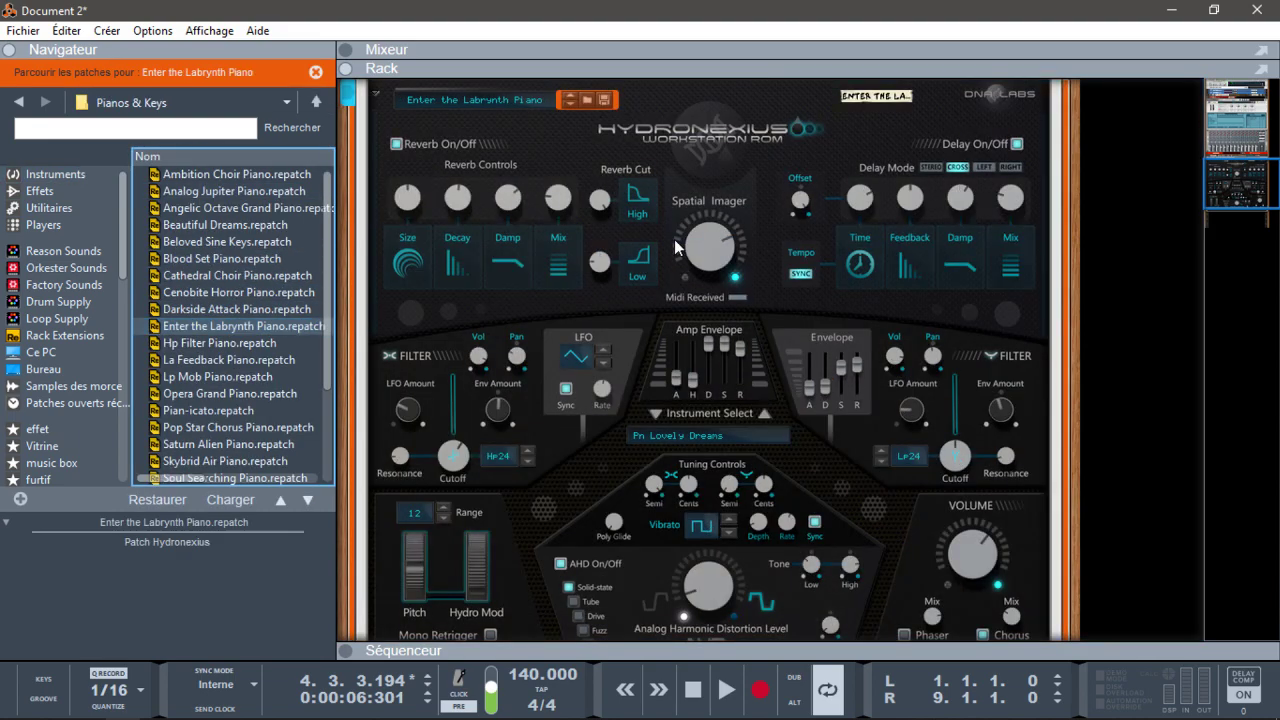
pyautogui.click(376, 94)
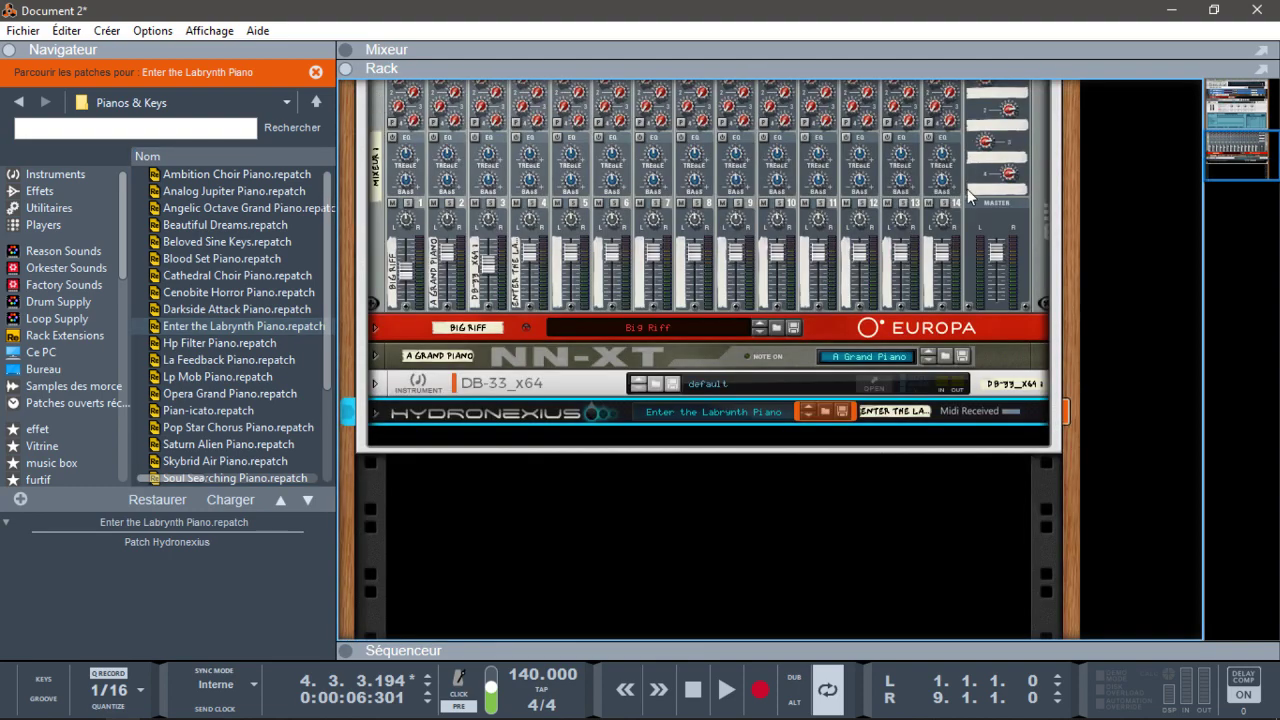
# Step: Audition mixer channel 4 in solo and switch its solo off again
pyautogui.click(536, 206)
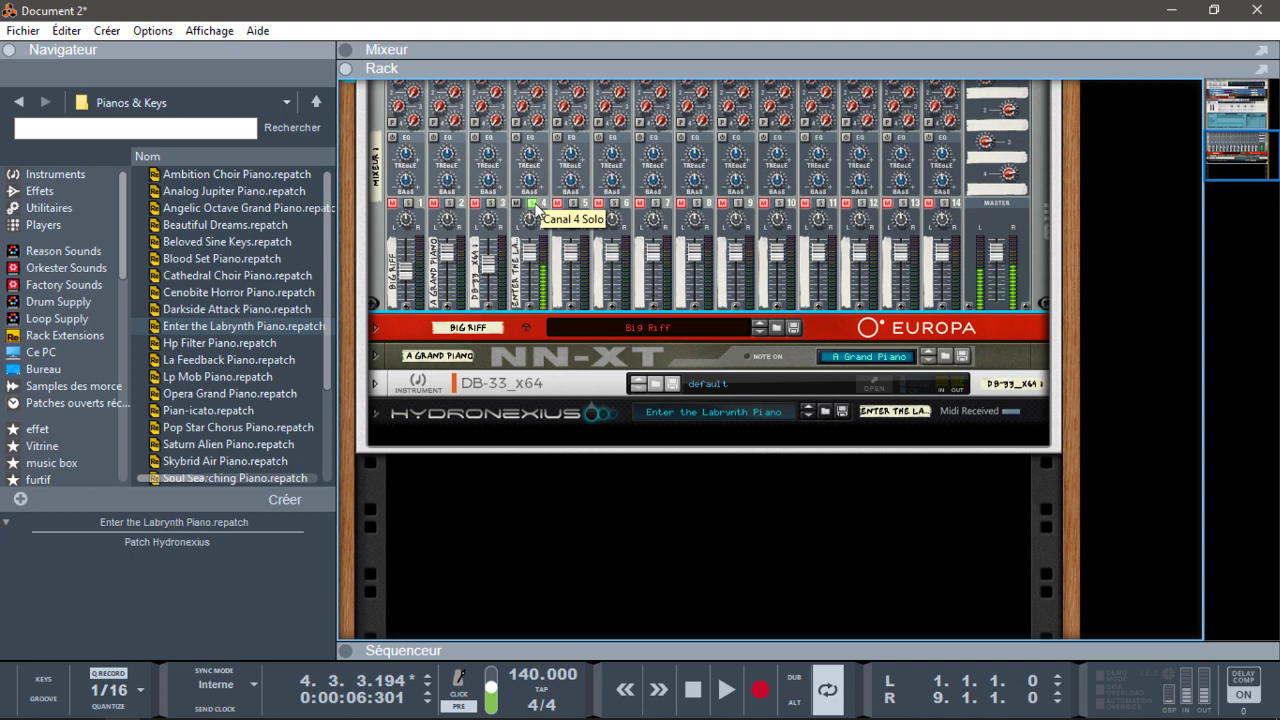
pyautogui.click(536, 206)
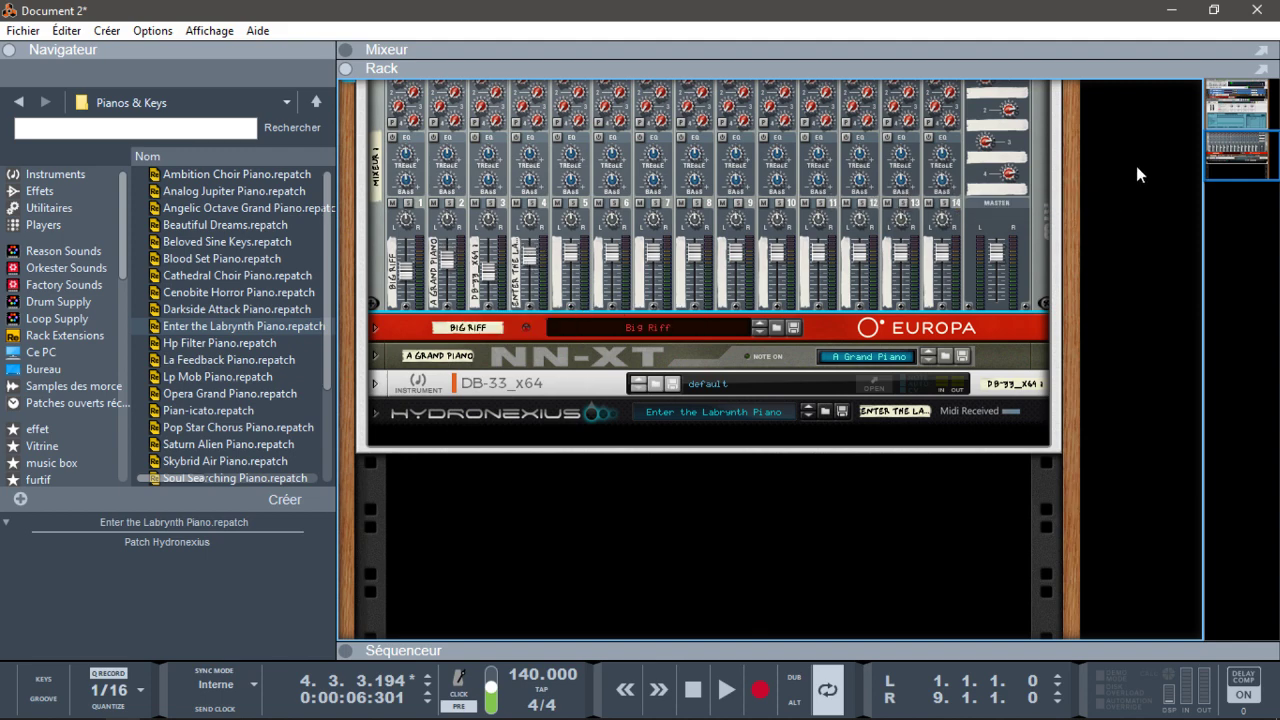
# Step: Add an RV-7 digital reverb directly below the mixer in the Combinator and adjust channel 2's first aux send
pyautogui.moveTo(1218, 170); pyautogui.dragTo(1192, 162)
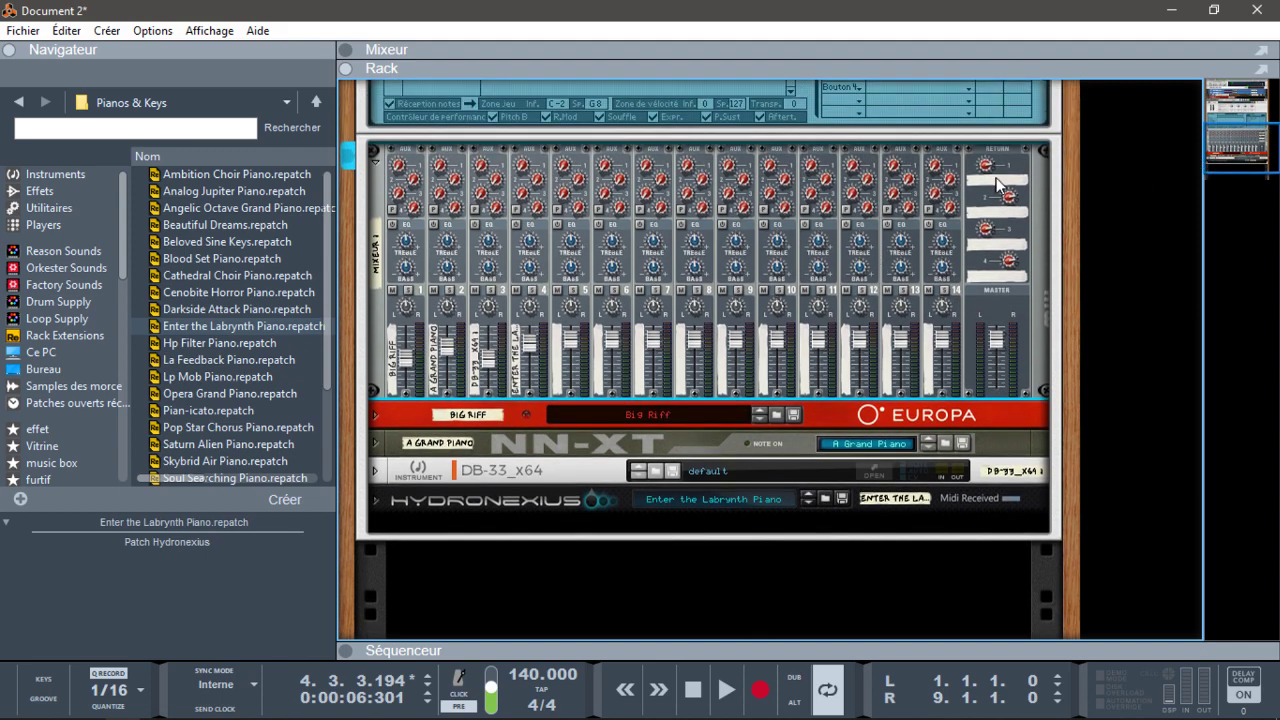
pyautogui.click(40, 191)
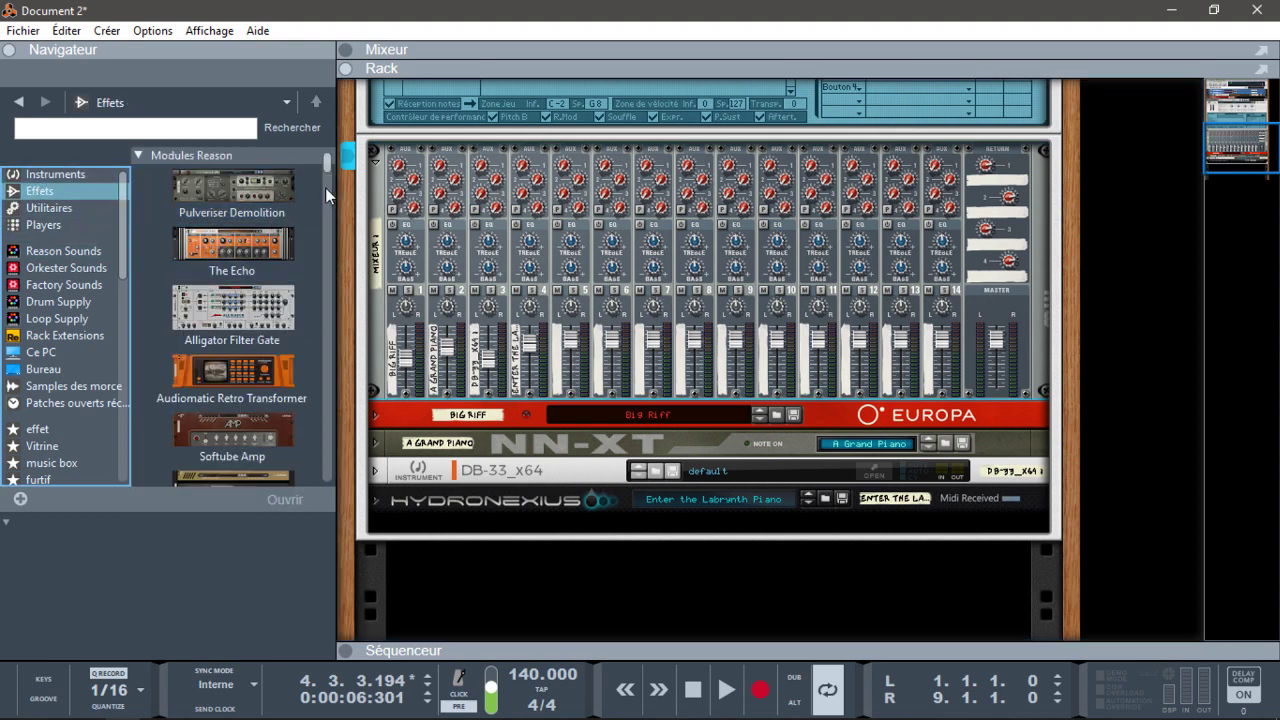
pyautogui.moveTo(329, 160); pyautogui.dragTo(345, 210)
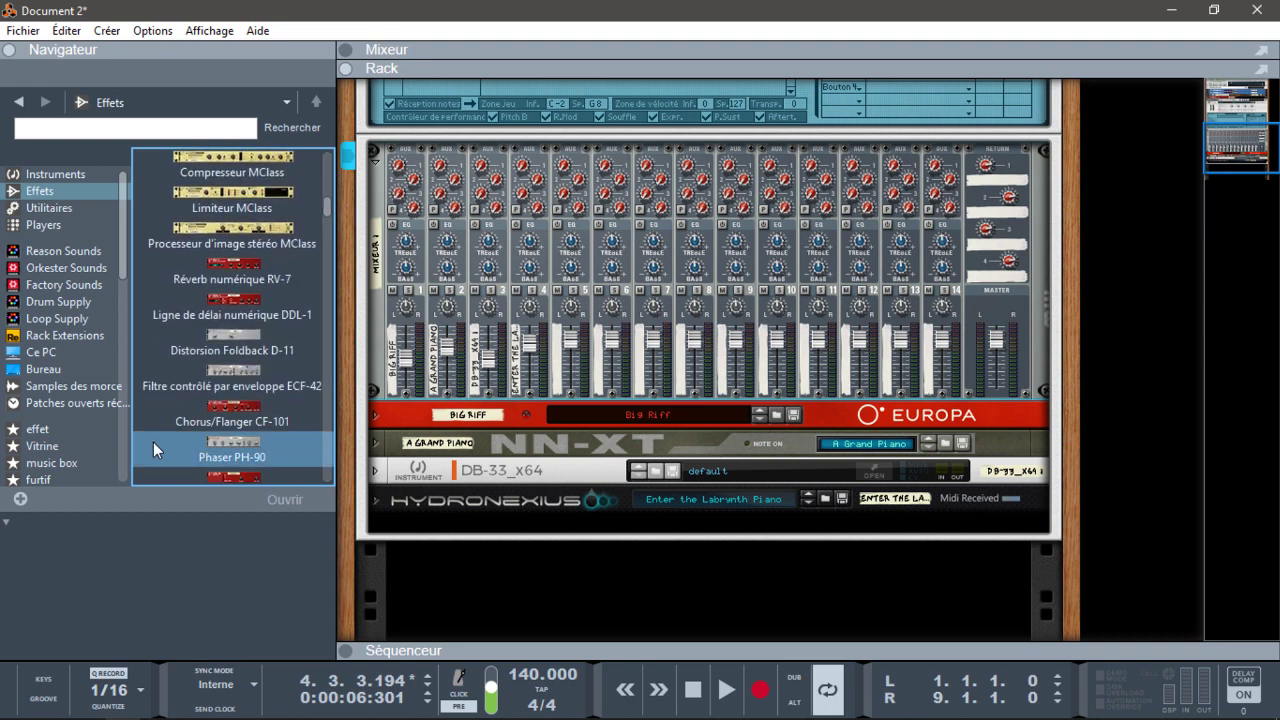
pyautogui.moveTo(231, 279); pyautogui.dragTo(450, 412)
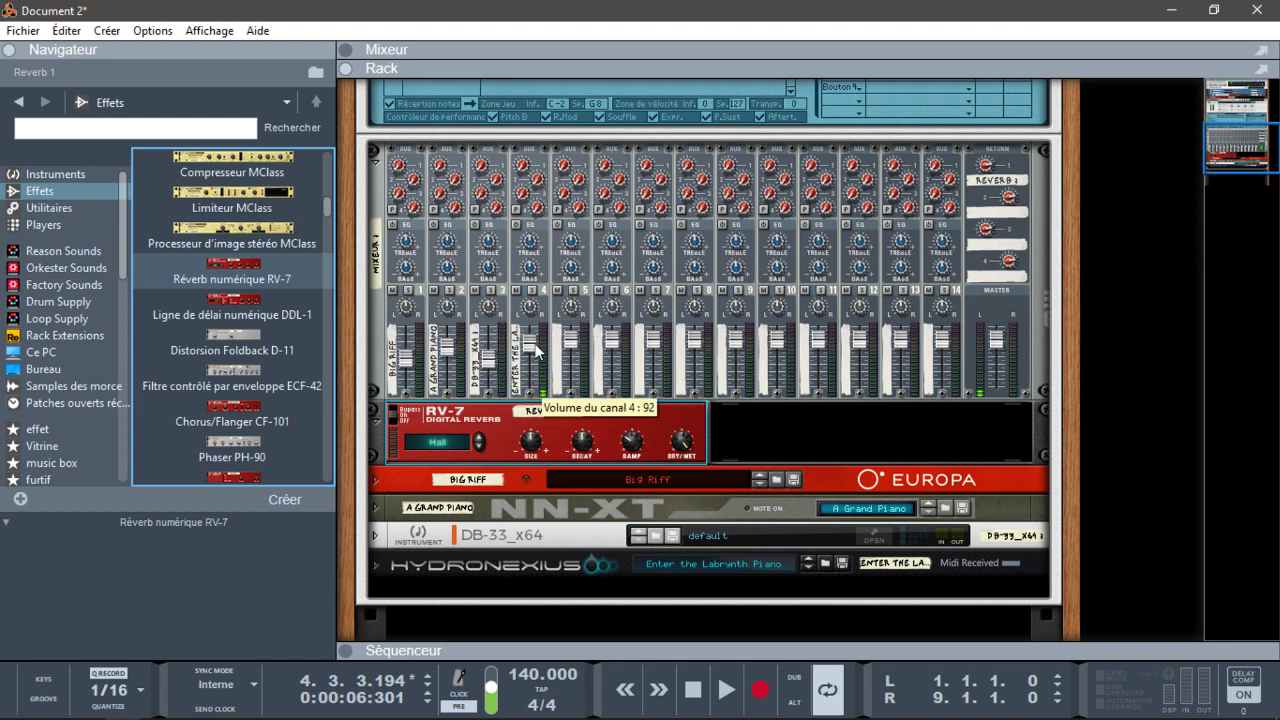
pyautogui.click(443, 168)
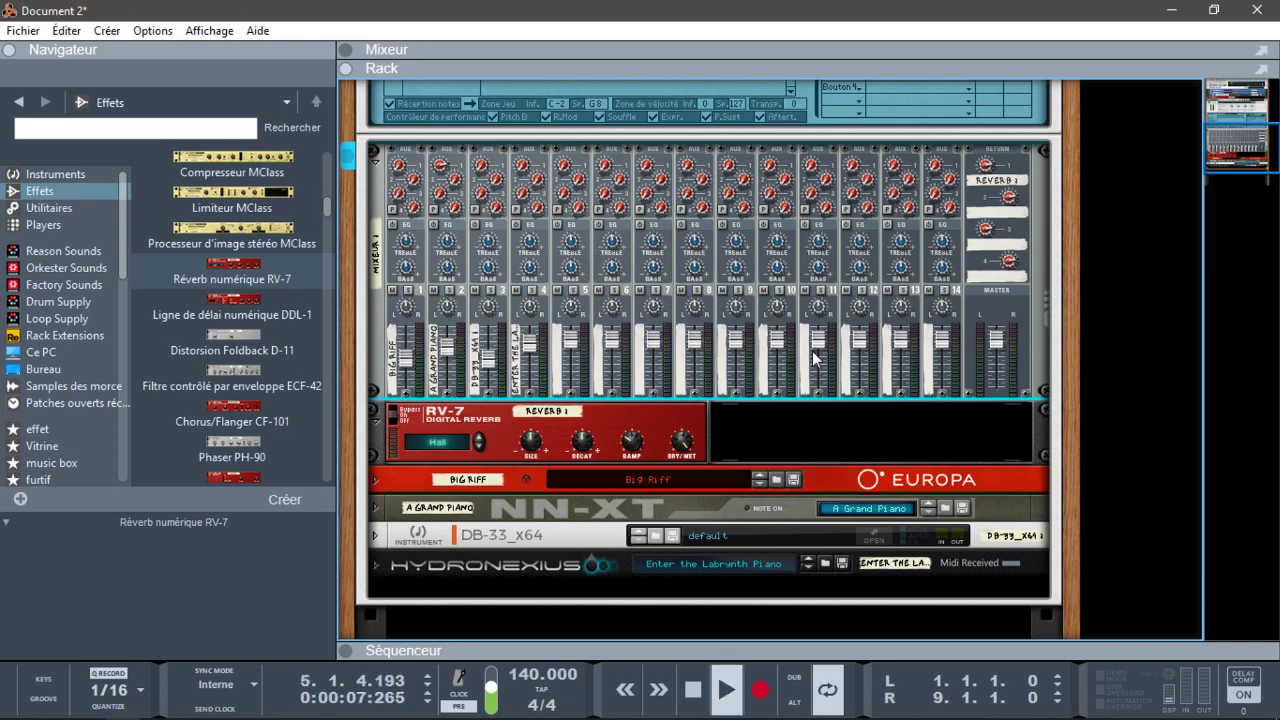
pyautogui.moveTo(1224, 150); pyautogui.dragTo(1244, 178)
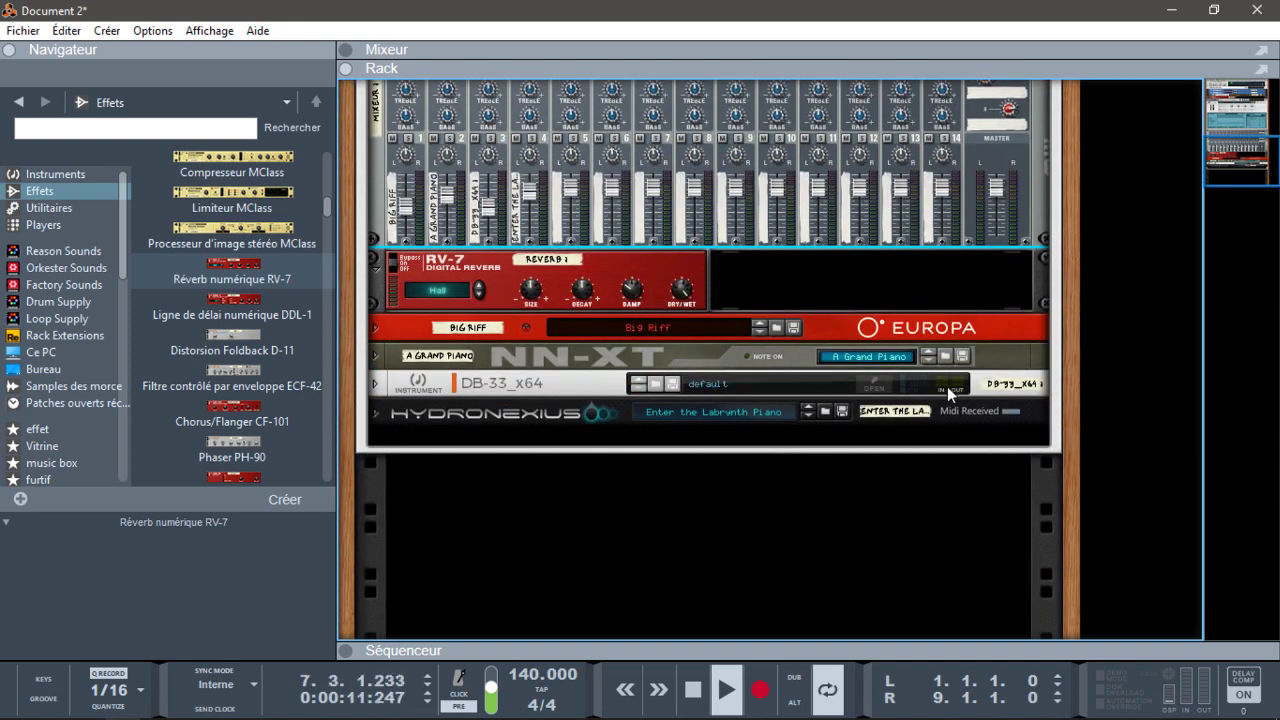
pyautogui.moveTo(1219, 167)
pyautogui.mouseDown()
pyautogui.moveTo(1226, 134)
pyautogui.moveTo(1236, 176)
pyautogui.mouseUp()
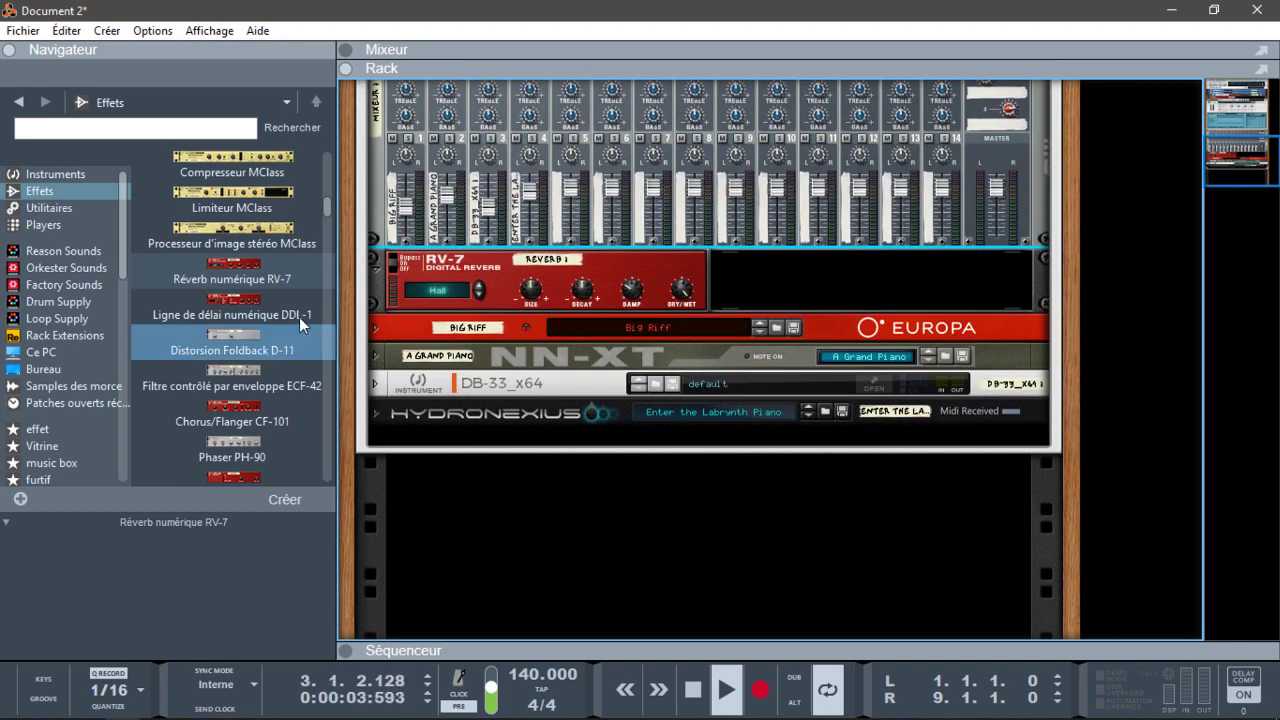
pyautogui.moveTo(329, 209); pyautogui.dragTo(362, 272)
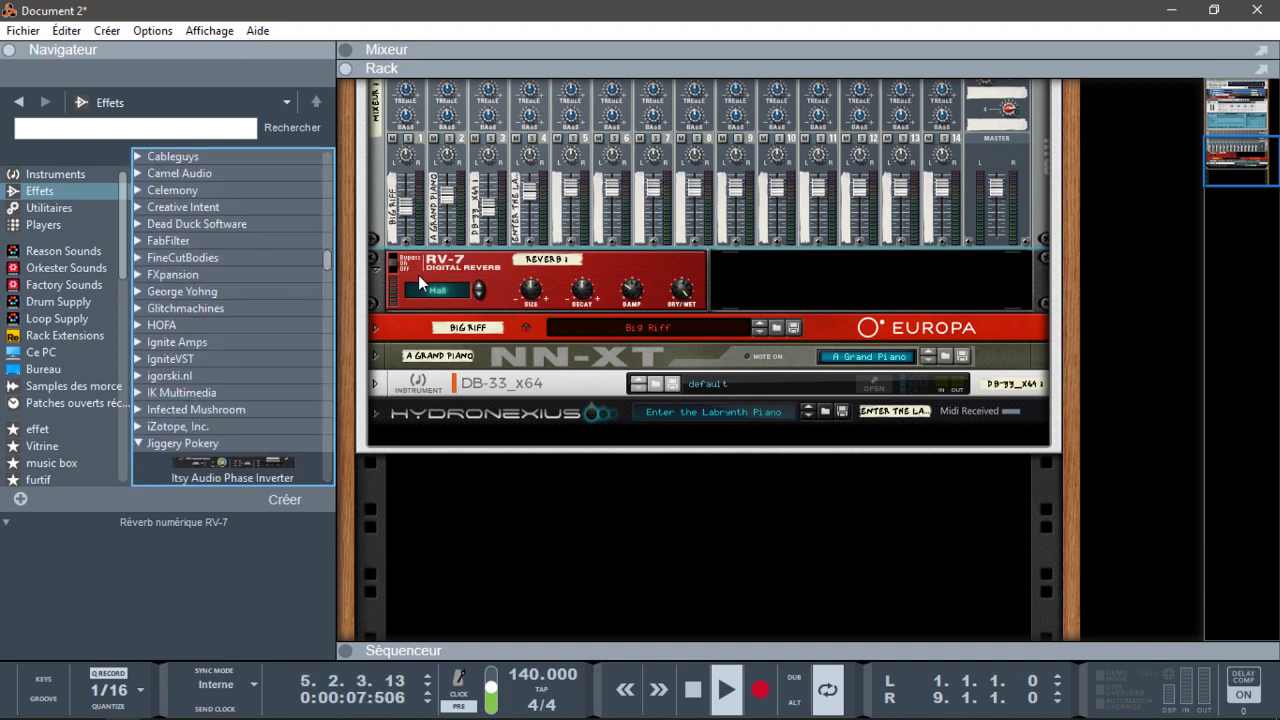
# Step: Delete the DB-33, Hydronexius and Europa instruments from the Combinator, keeping the A Grand Piano NN-XT
pyautogui.click(529, 385)
pyautogui.press('Delete')
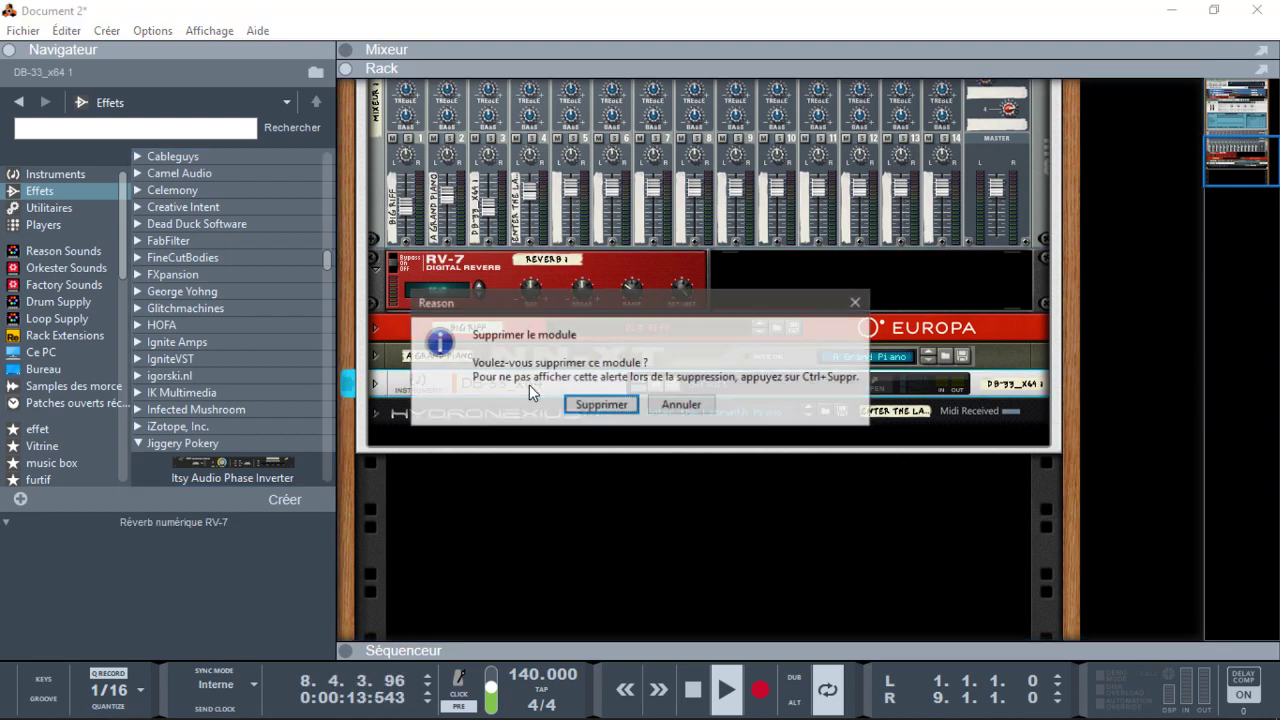
pyautogui.press('Return')
pyautogui.click(528, 410)
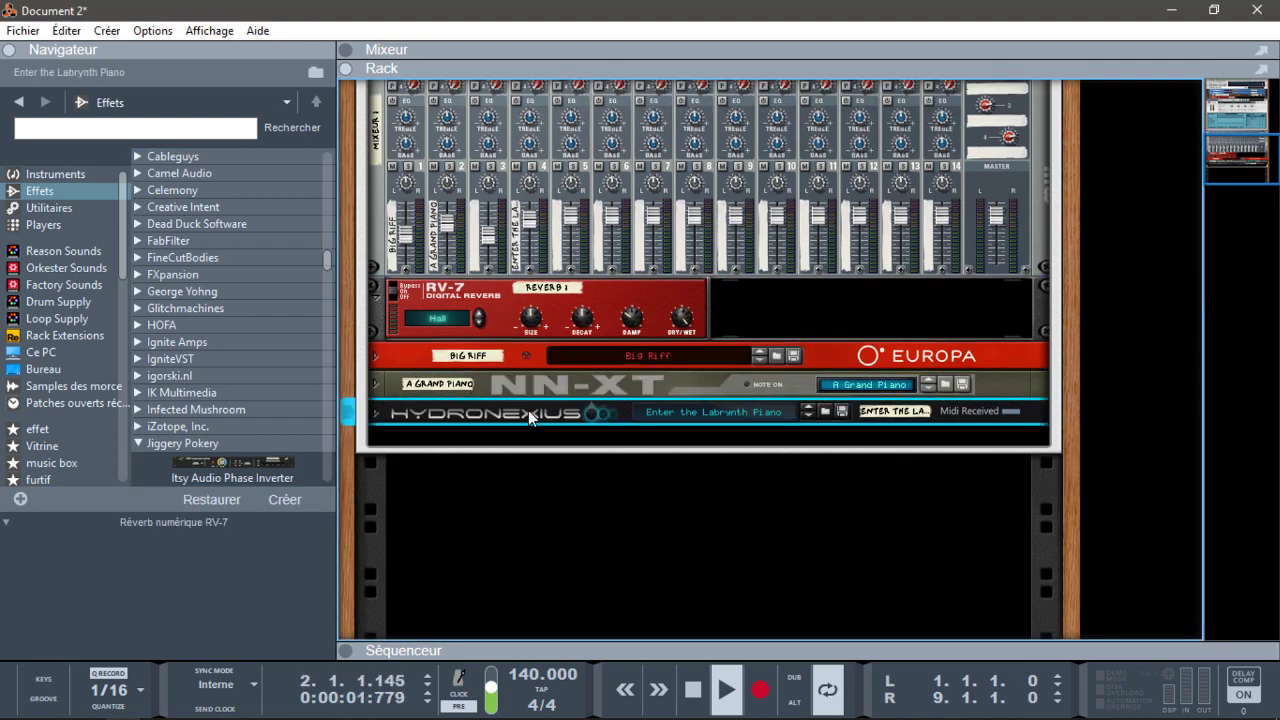
pyautogui.press('Delete')
pyautogui.press('Return')
pyautogui.press('Delete')
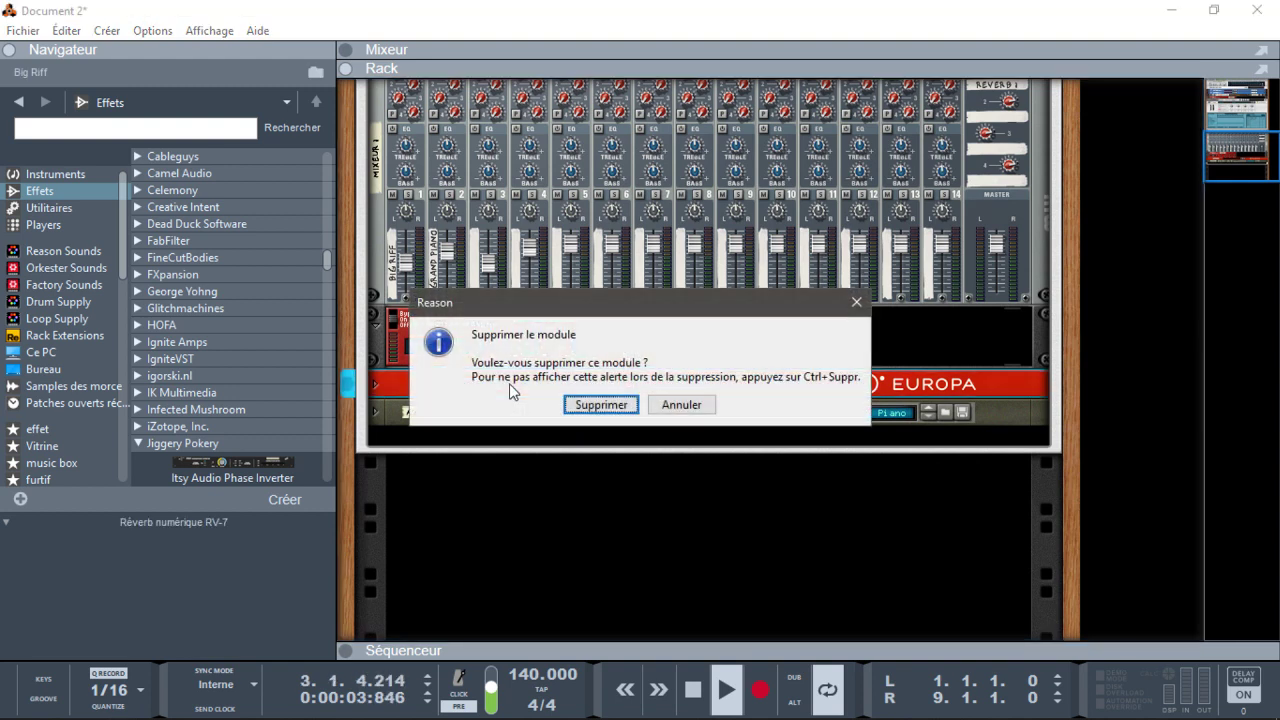
pyautogui.press('Return')
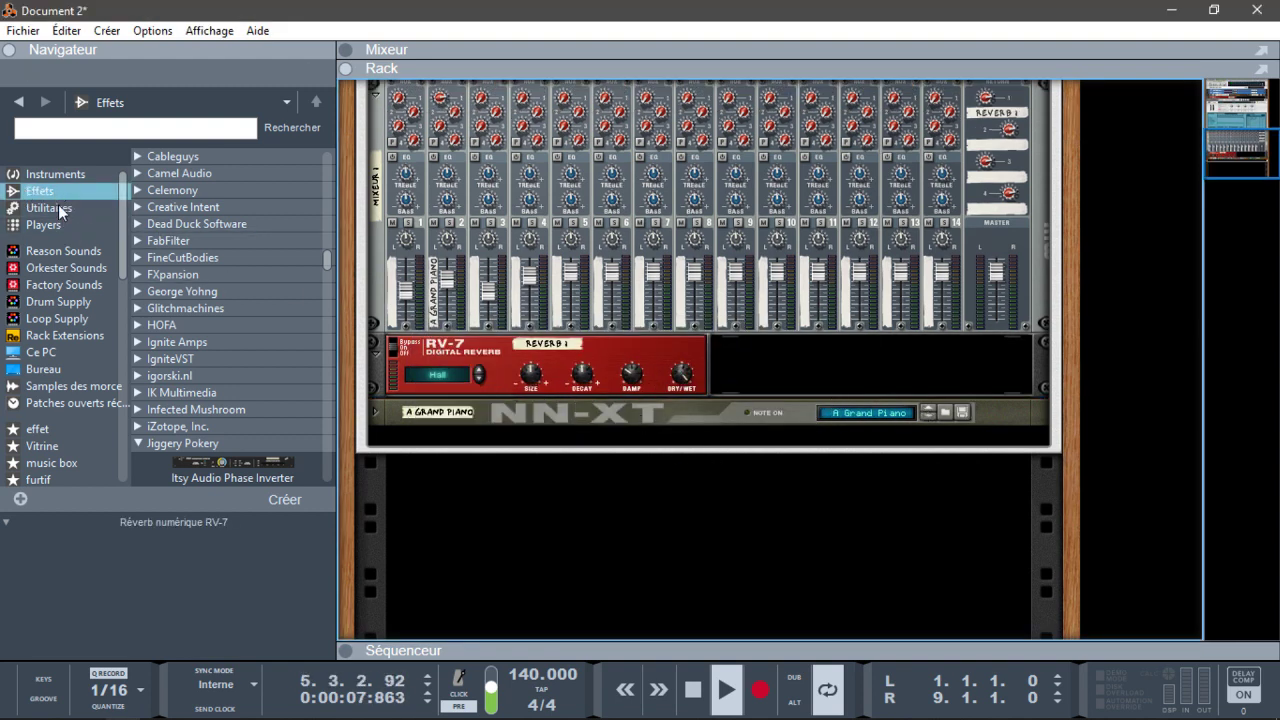
# Step: Add three NN-XT advanced samplers from the Reason devices below the A Grand Piano NN-XT
pyautogui.click(56, 173)
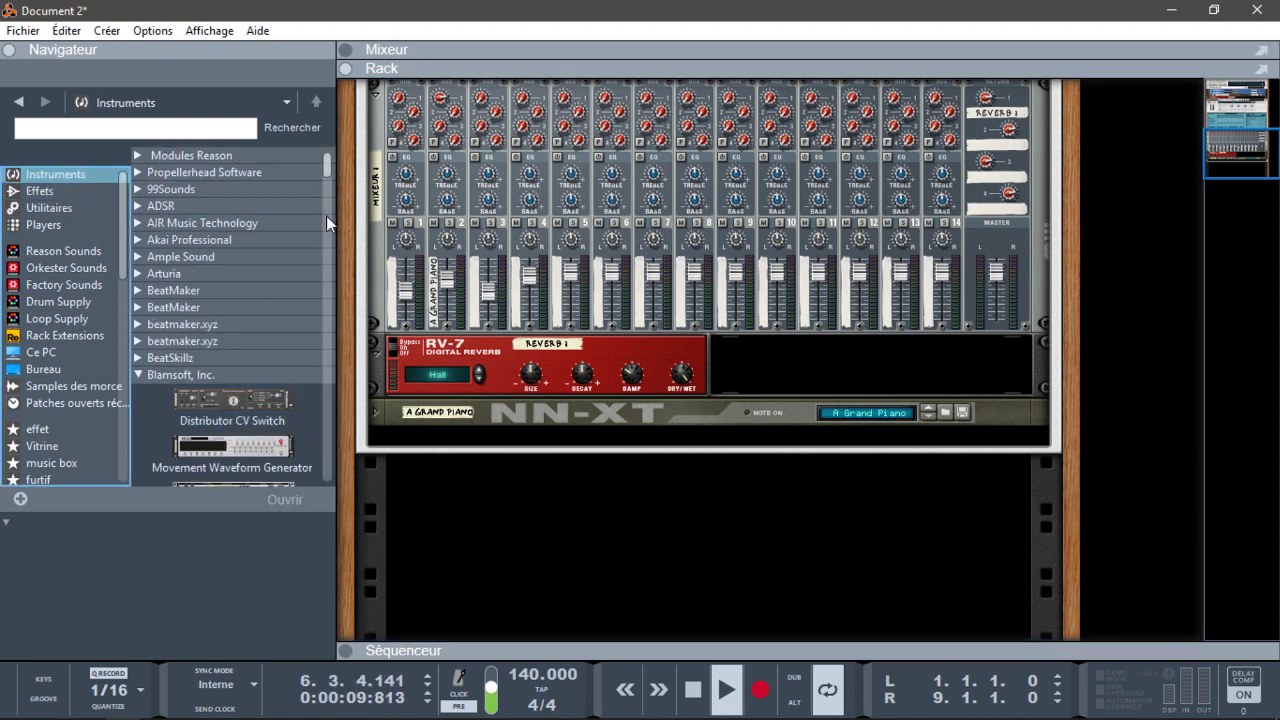
pyautogui.click(136, 154)
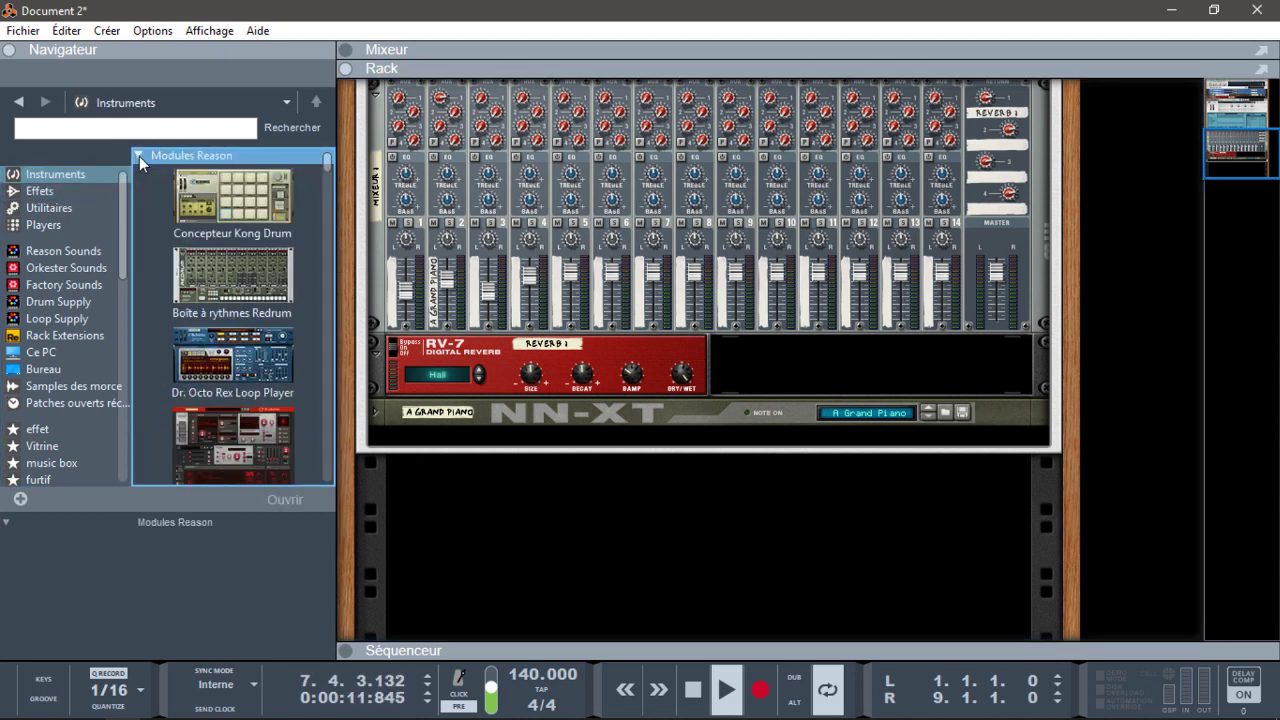
pyautogui.moveTo(327, 164); pyautogui.dragTo(338, 218)
pyautogui.moveTo(247, 380); pyautogui.dragTo(706, 428)
pyautogui.moveTo(326, 387); pyautogui.dragTo(578, 568)
pyautogui.moveTo(247, 370); pyautogui.dragTo(604, 509)
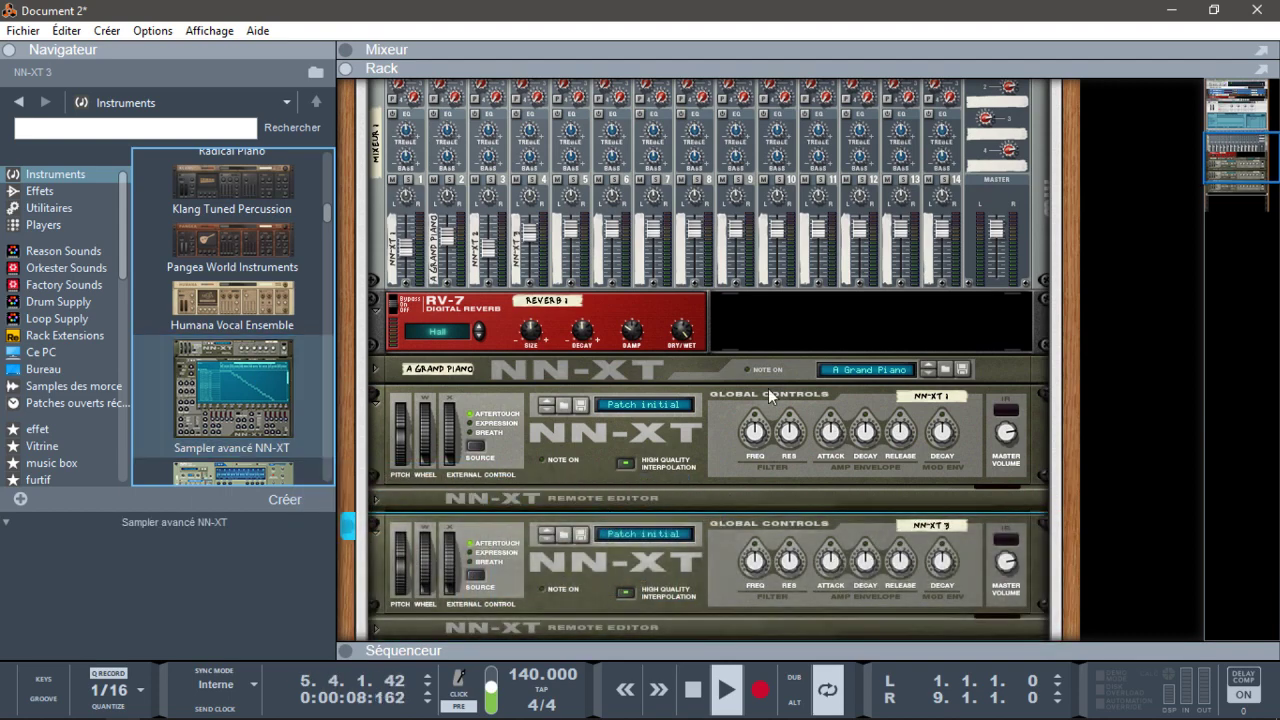
# Step: From the Strings sampler patches, load BuzzString.sxt into the first new NN-XT and Hiphop Stab.sxt into the second
pyautogui.click(565, 405)
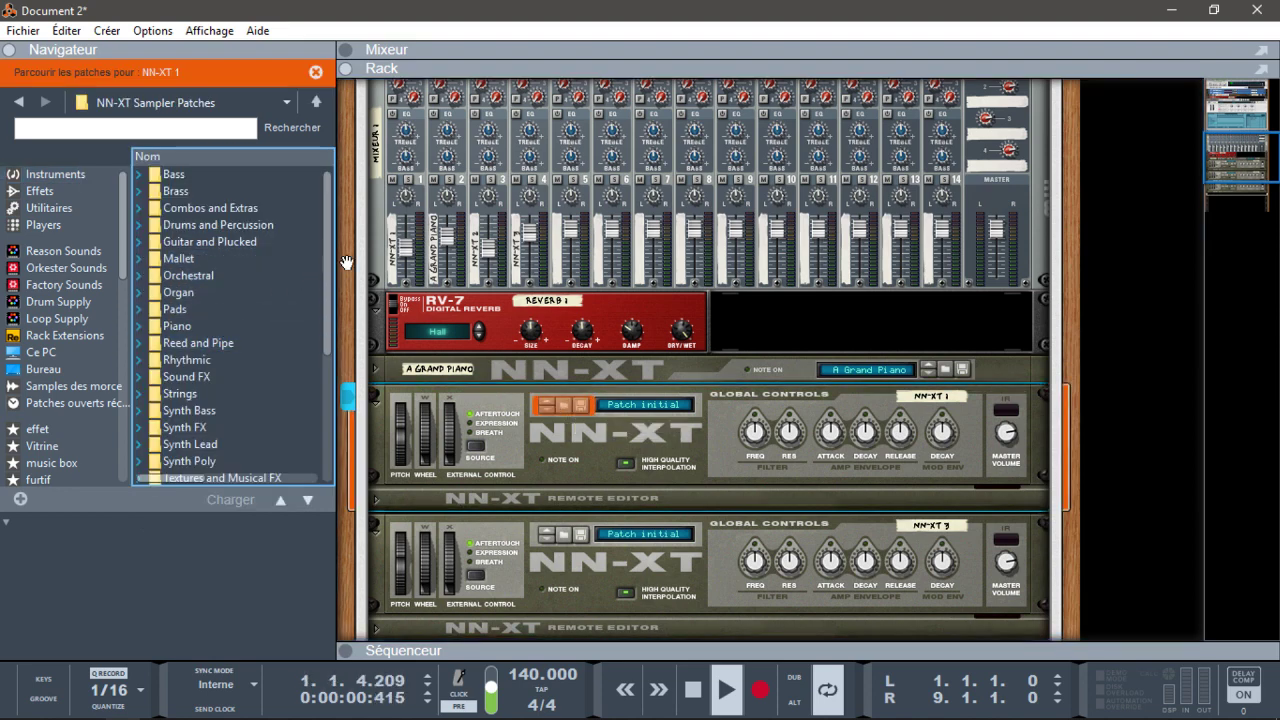
pyautogui.moveTo(331, 271)
pyautogui.mouseDown()
pyautogui.moveTo(335, 355)
pyautogui.moveTo(328, 252)
pyautogui.mouseUp()
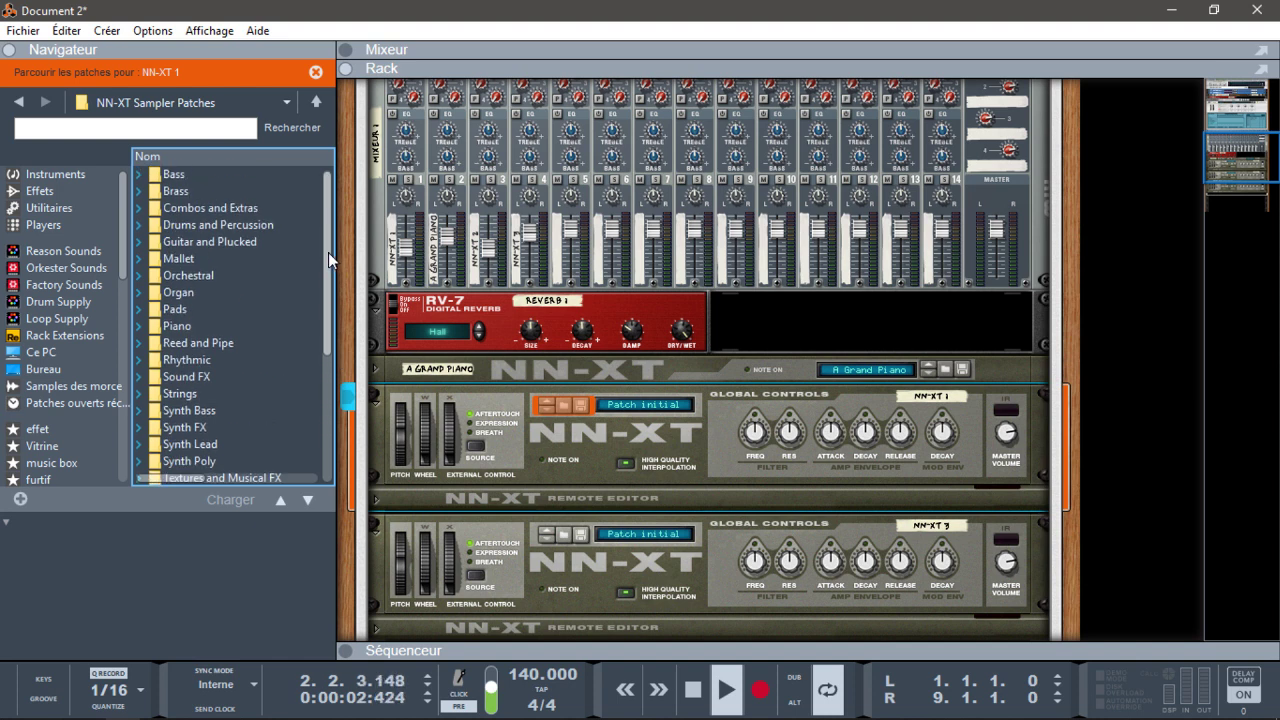
pyautogui.click(146, 398)
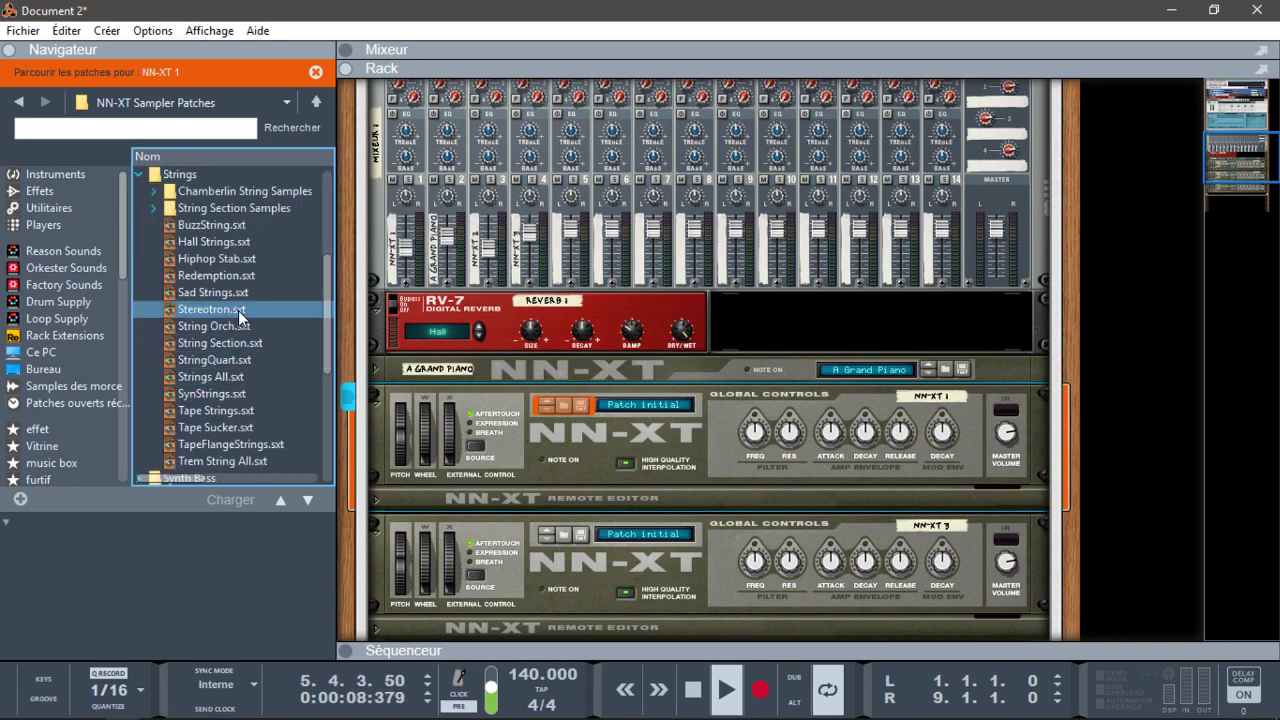
pyautogui.moveTo(211, 225); pyautogui.dragTo(486, 417)
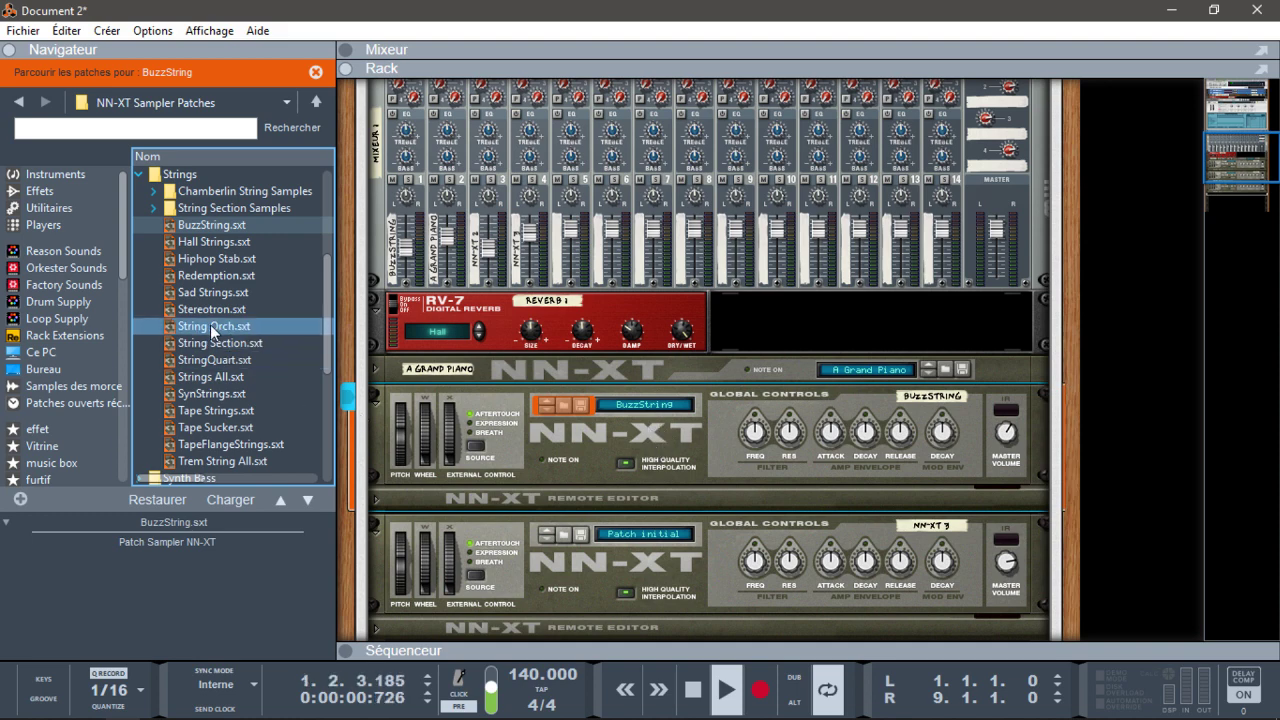
pyautogui.moveTo(183, 257); pyautogui.dragTo(495, 561)
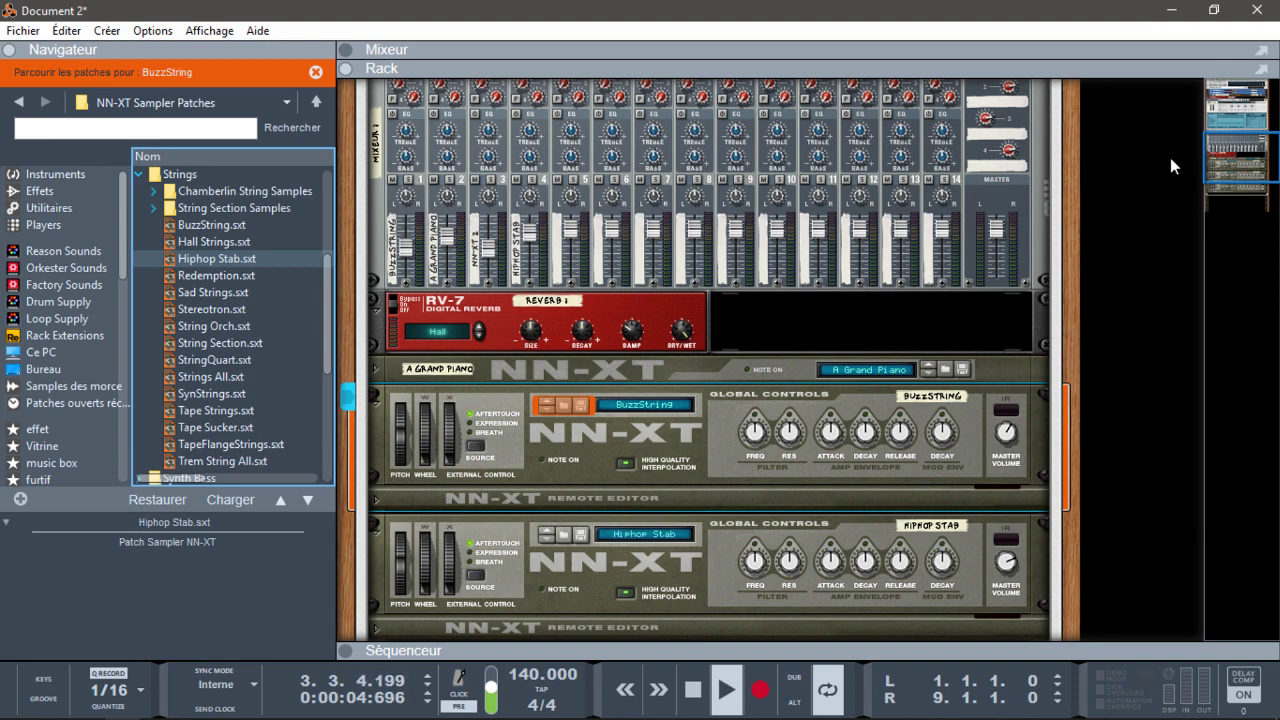
# Step: Load MgP SyncMod.sxt from the Synth Lead folder of the NN-XT Sampler Patches into the third new NN-XT
pyautogui.moveTo(1238, 154); pyautogui.dragTo(1257, 177)
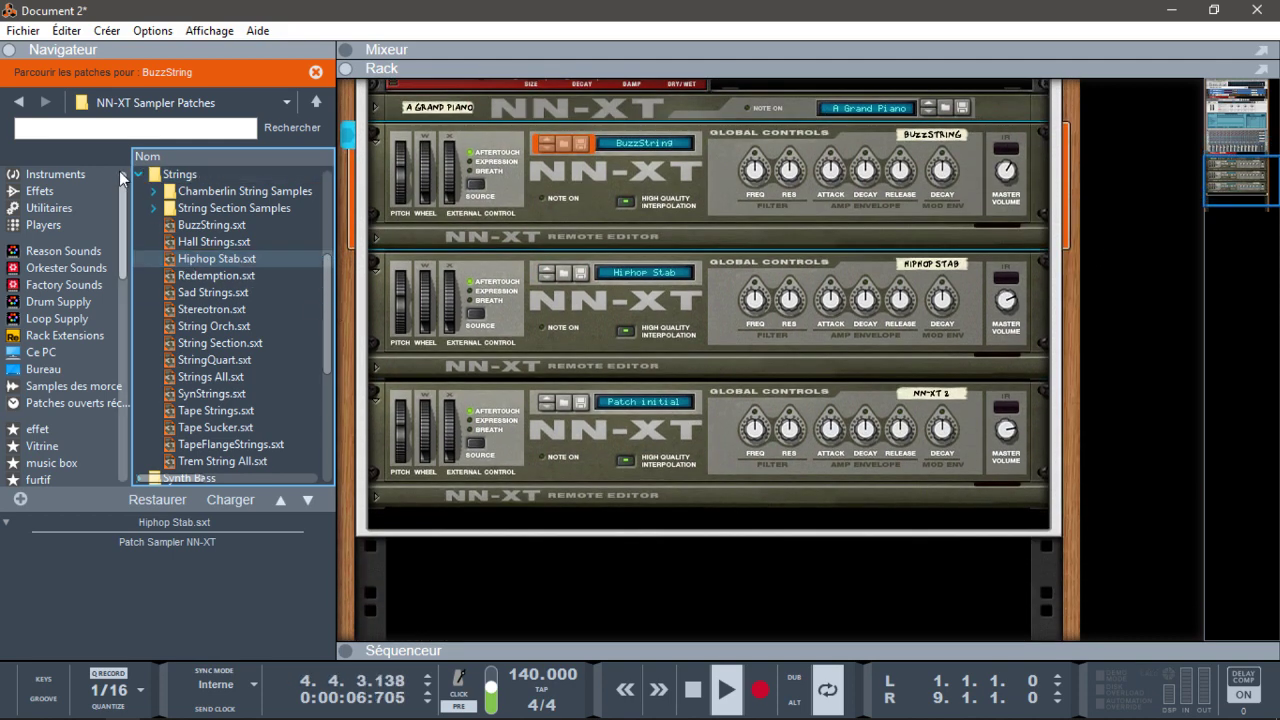
pyautogui.click(315, 103)
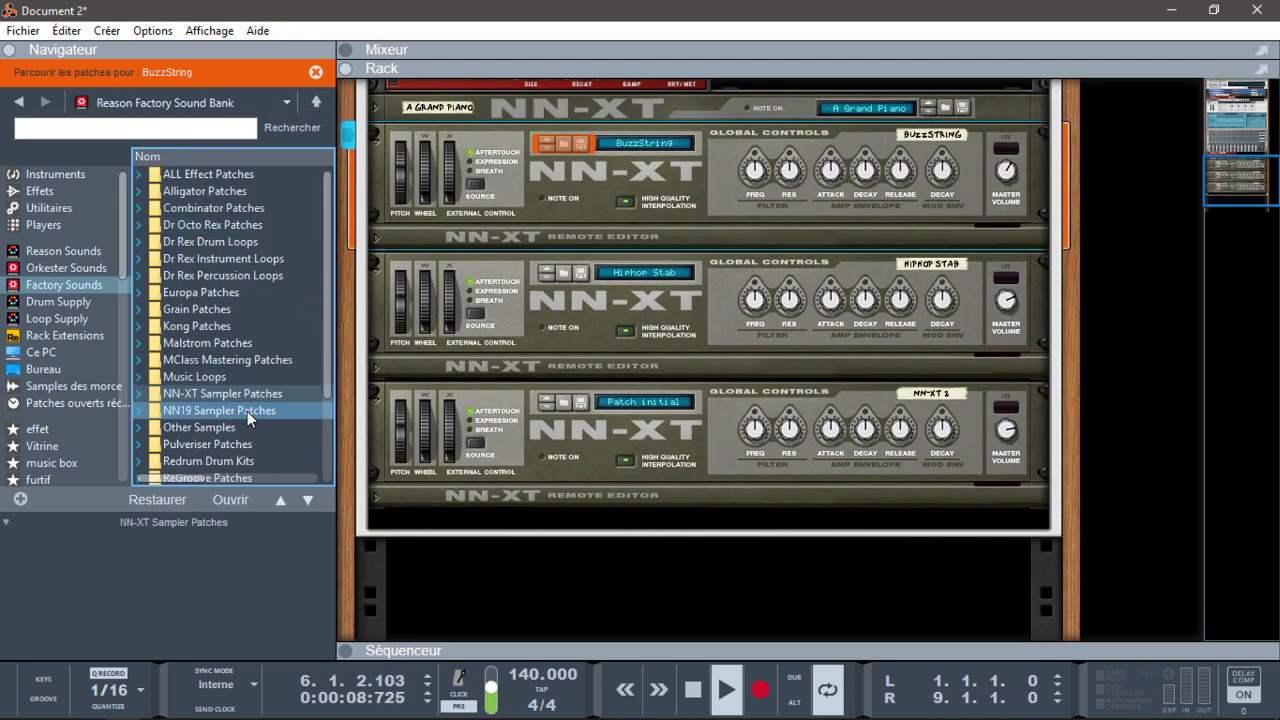
pyautogui.doubleClick(176, 398)
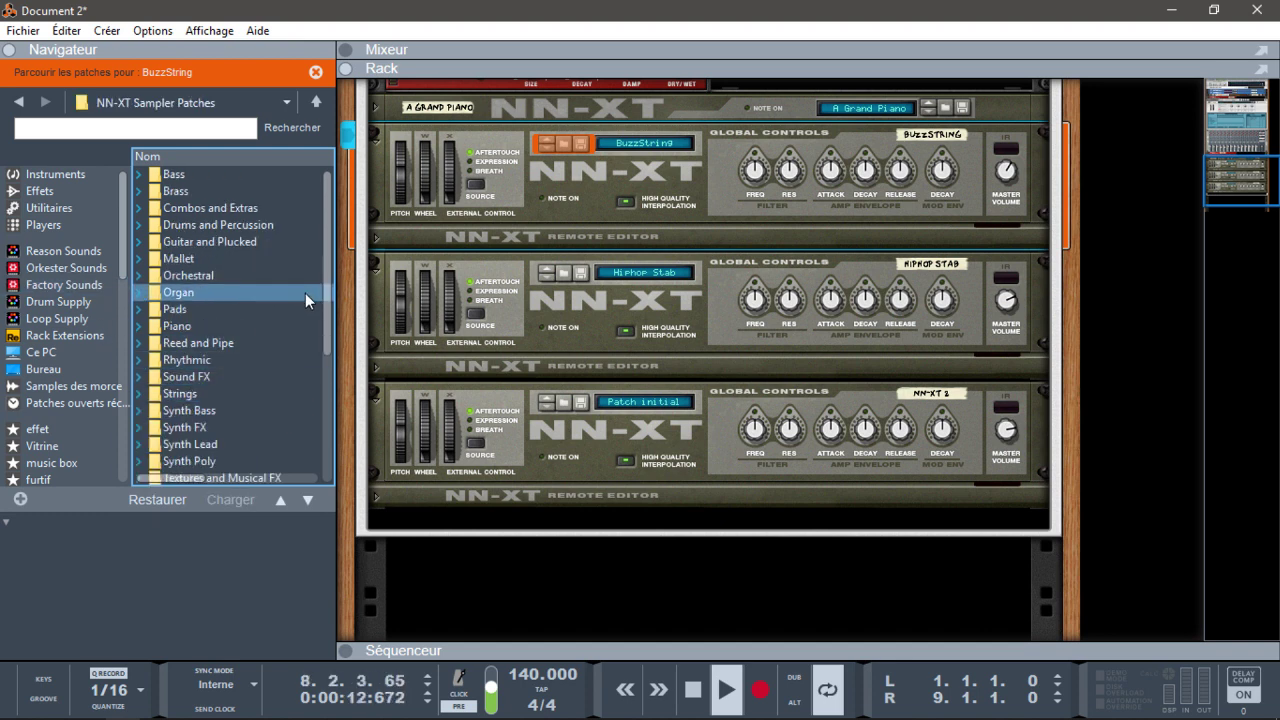
pyautogui.moveTo(327, 312); pyautogui.dragTo(344, 350)
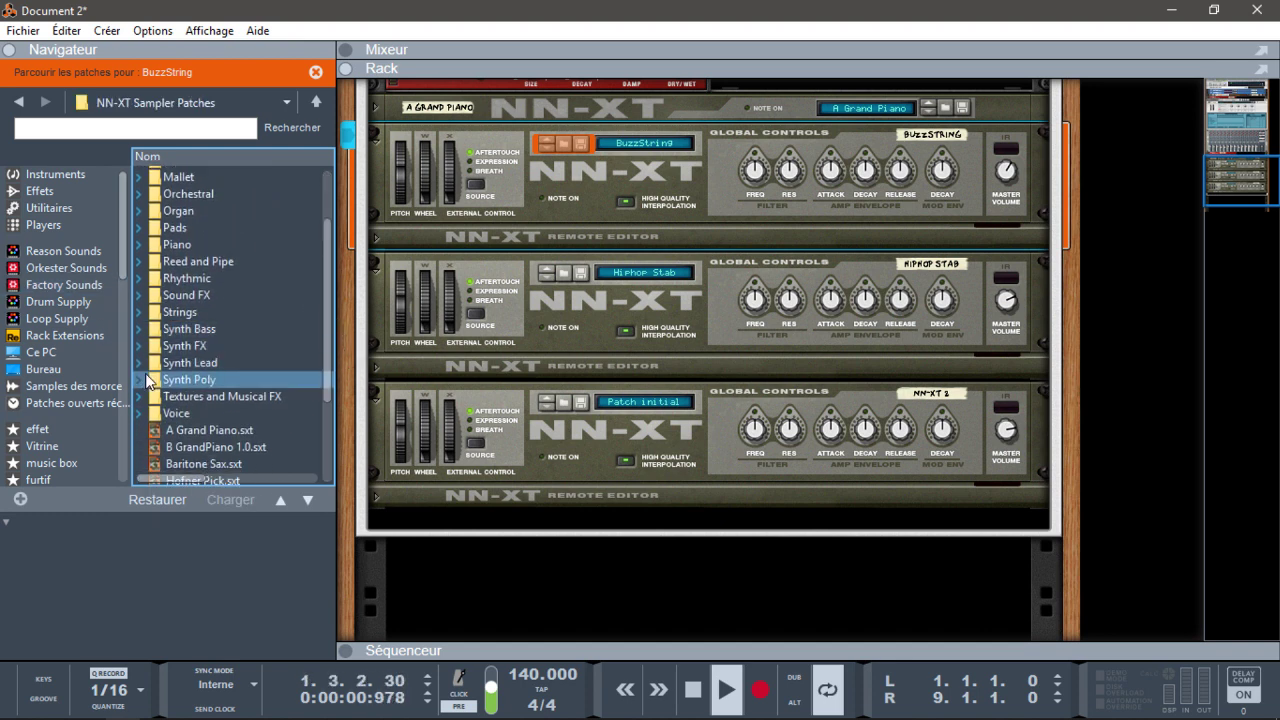
pyautogui.click(141, 359)
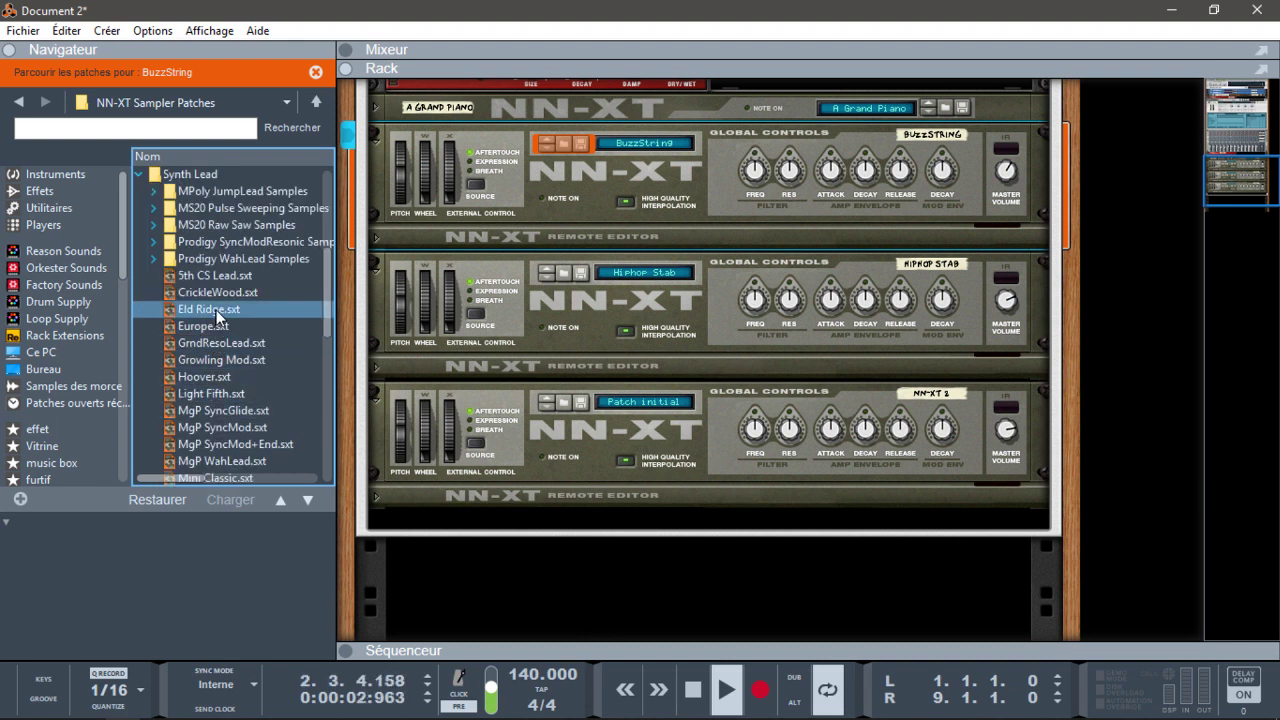
pyautogui.moveTo(219, 427); pyautogui.dragTo(533, 444)
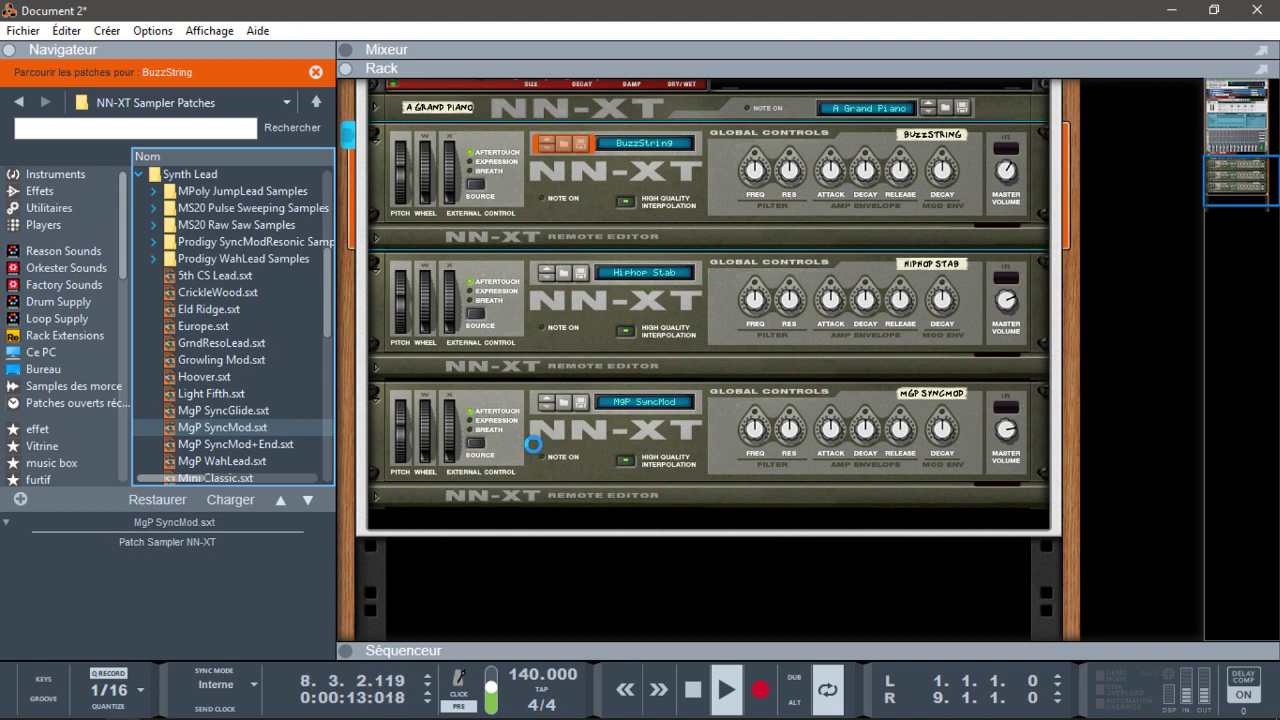
# Step: Raise the mixer's MgP SyncMod channel fader and lower the Hiphop Stab channel fader
pyautogui.moveTo(1227, 189); pyautogui.dragTo(1225, 157)
pyautogui.moveTo(490, 370); pyautogui.dragTo(530, 360)
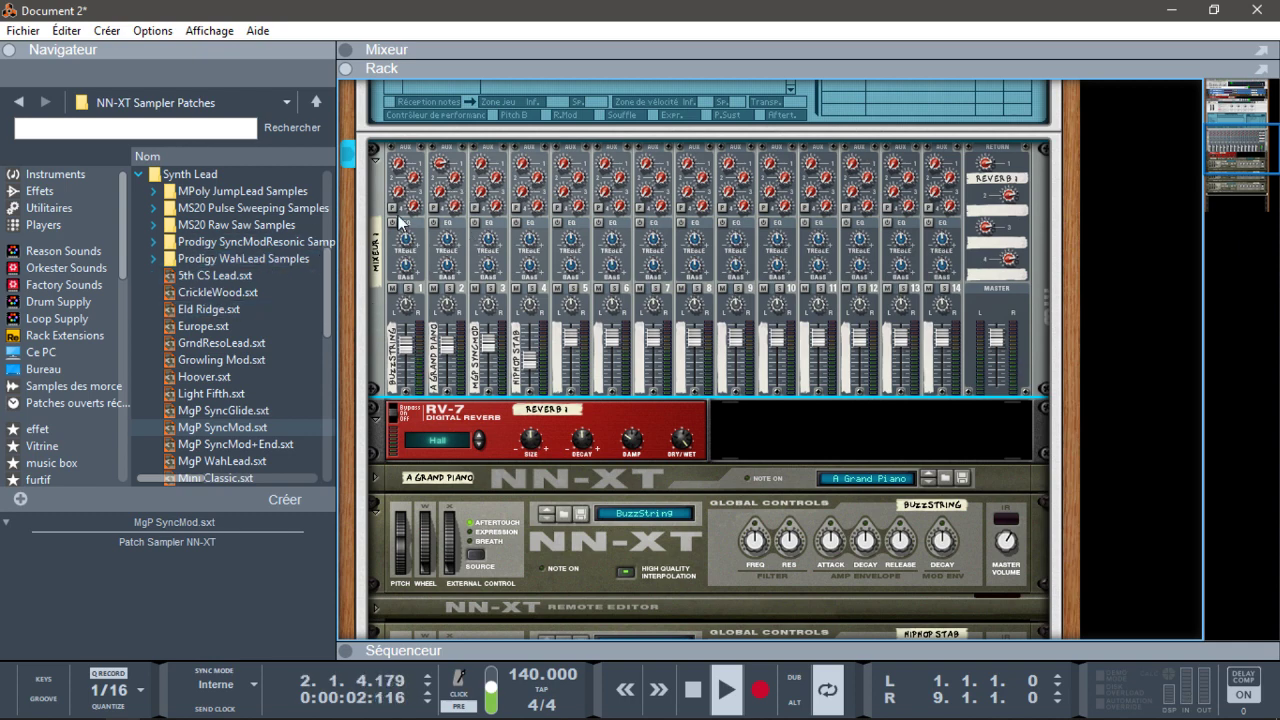
# Step: Browse the available effects, and hide and redisplay the Combinator's devices
pyautogui.click(40, 190)
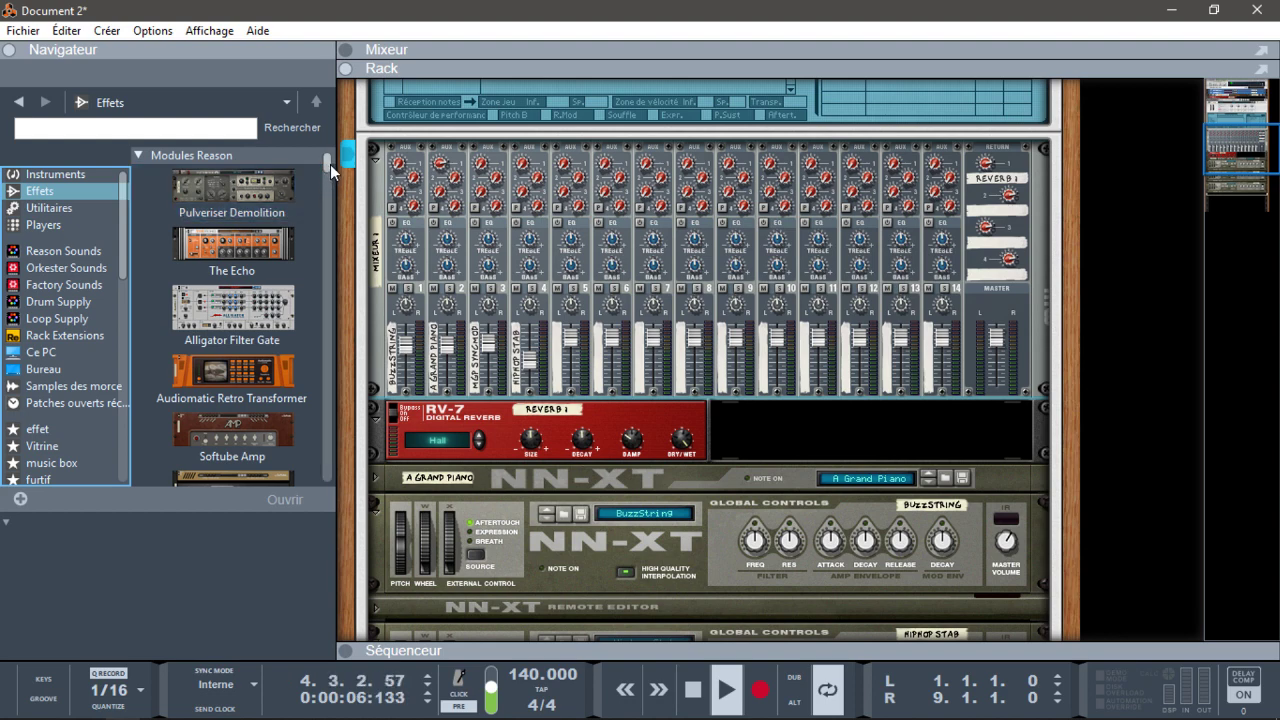
pyautogui.moveTo(330, 164)
pyautogui.mouseDown()
pyautogui.moveTo(357, 210)
pyautogui.moveTo(351, 172)
pyautogui.mouseUp()
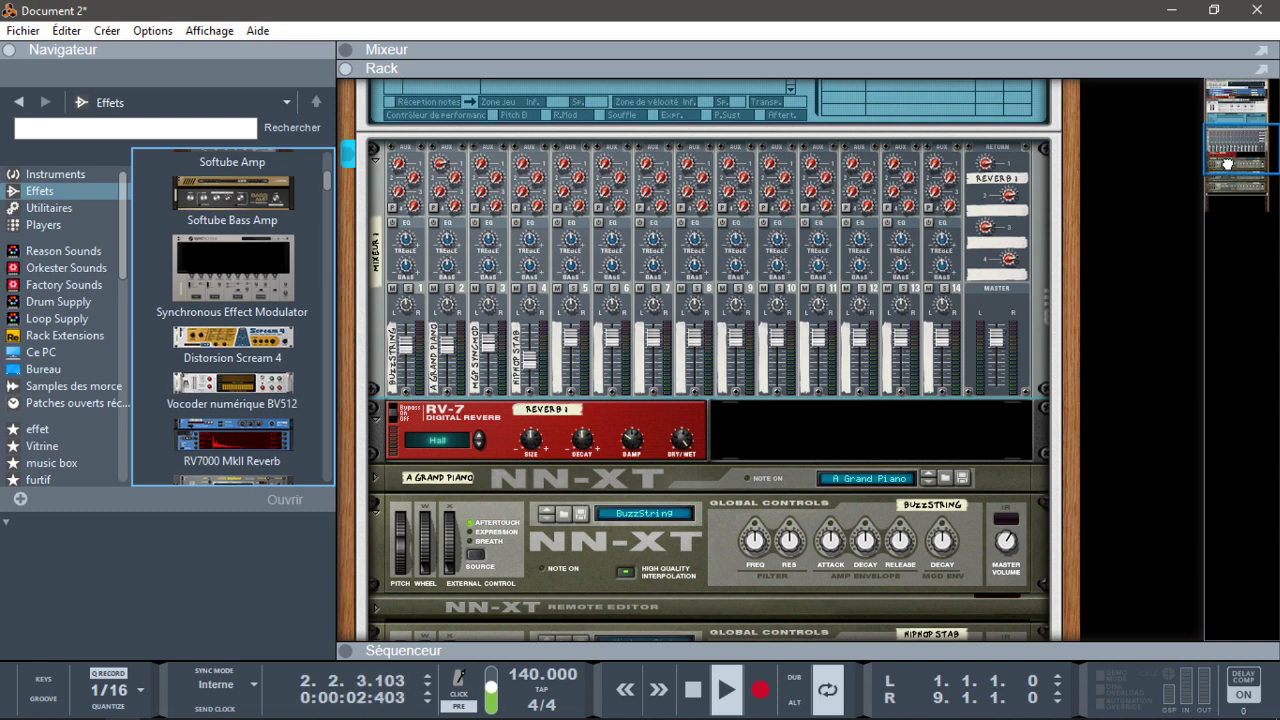
pyautogui.moveTo(1218, 170); pyautogui.dragTo(1218, 142)
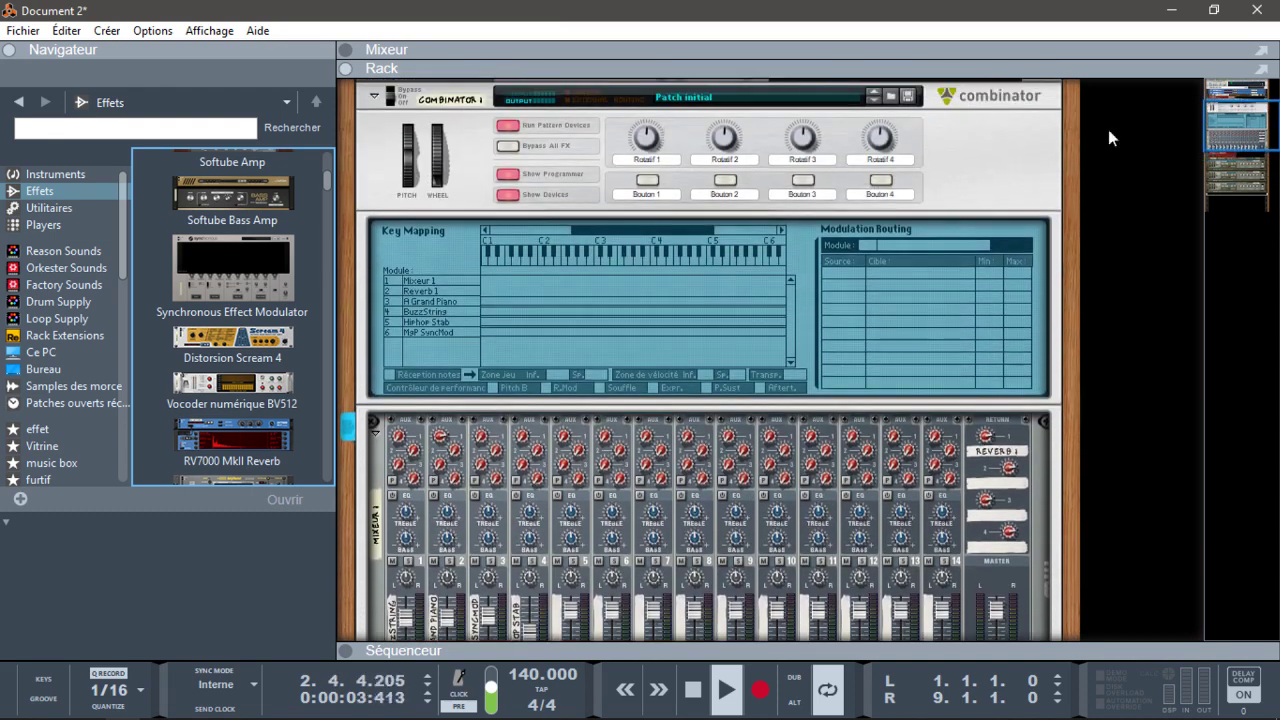
pyautogui.click(507, 196)
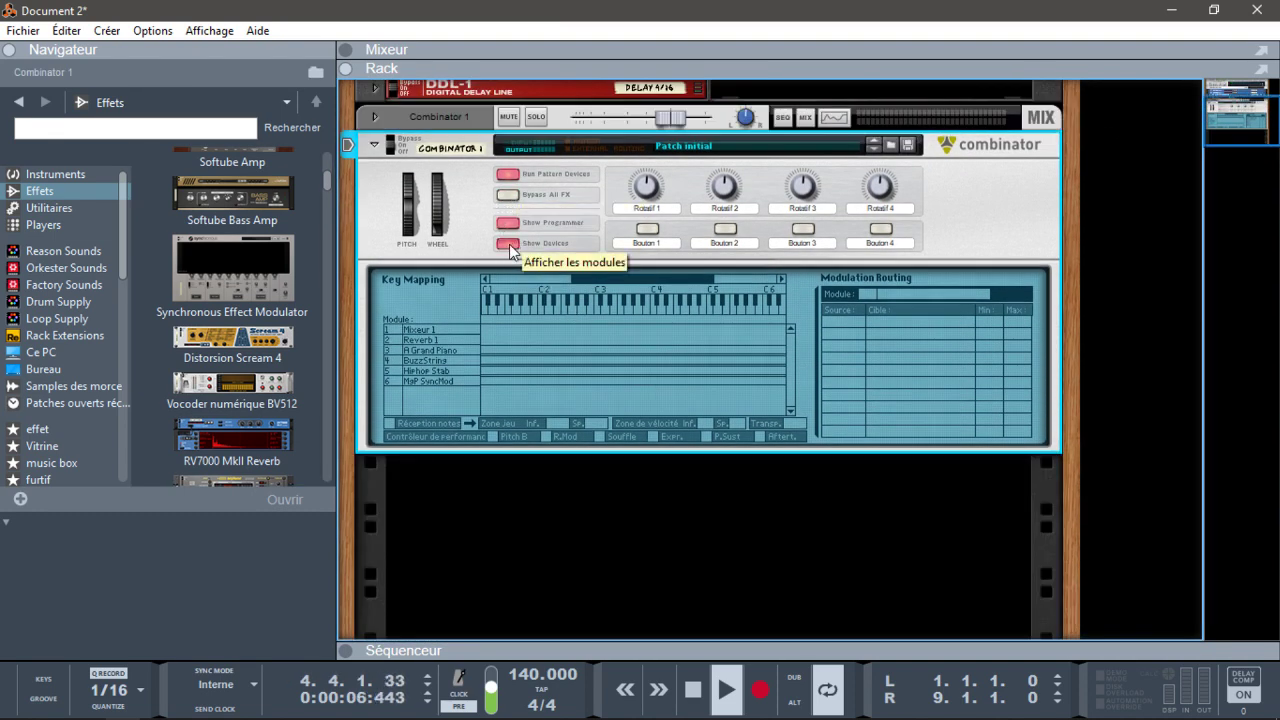
pyautogui.click(509, 244)
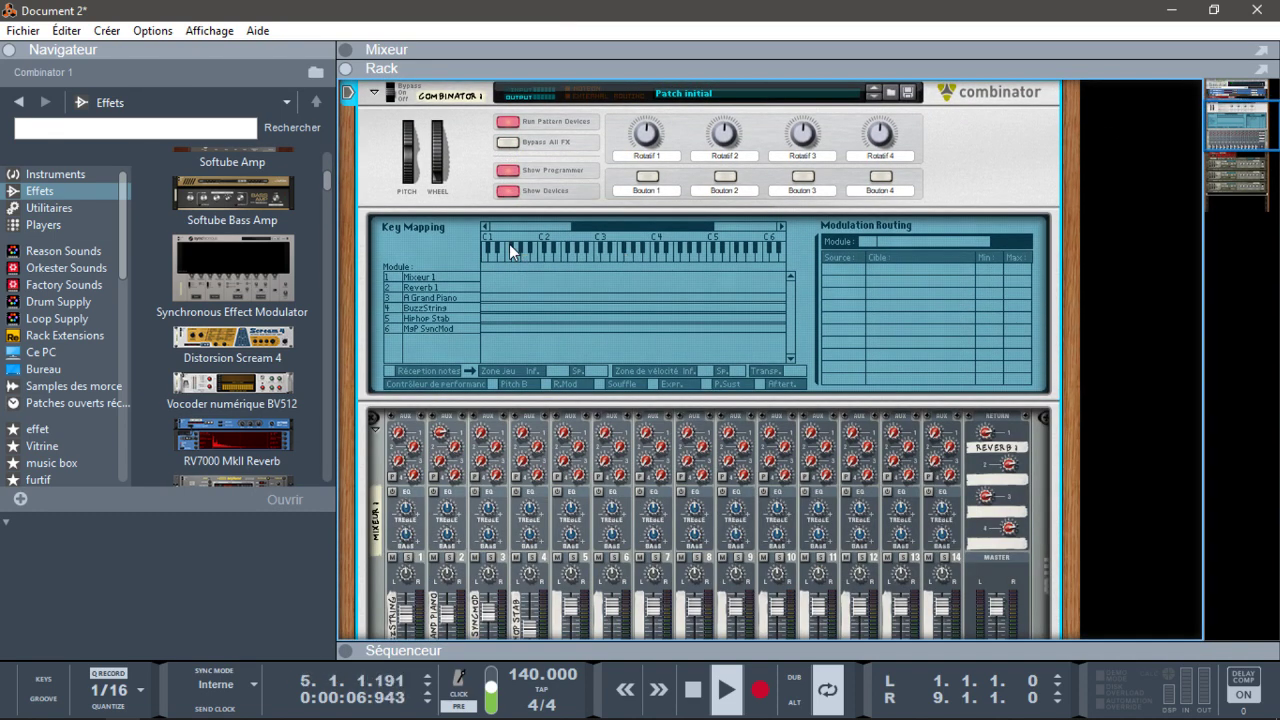
# Step: Select A Grand Piano, BuzzString, Hiphop Stab and MgP SyncMod in turn in the Key Mapping, and slightly raise the Hiphop Stab channel's fader
pyautogui.click(519, 303)
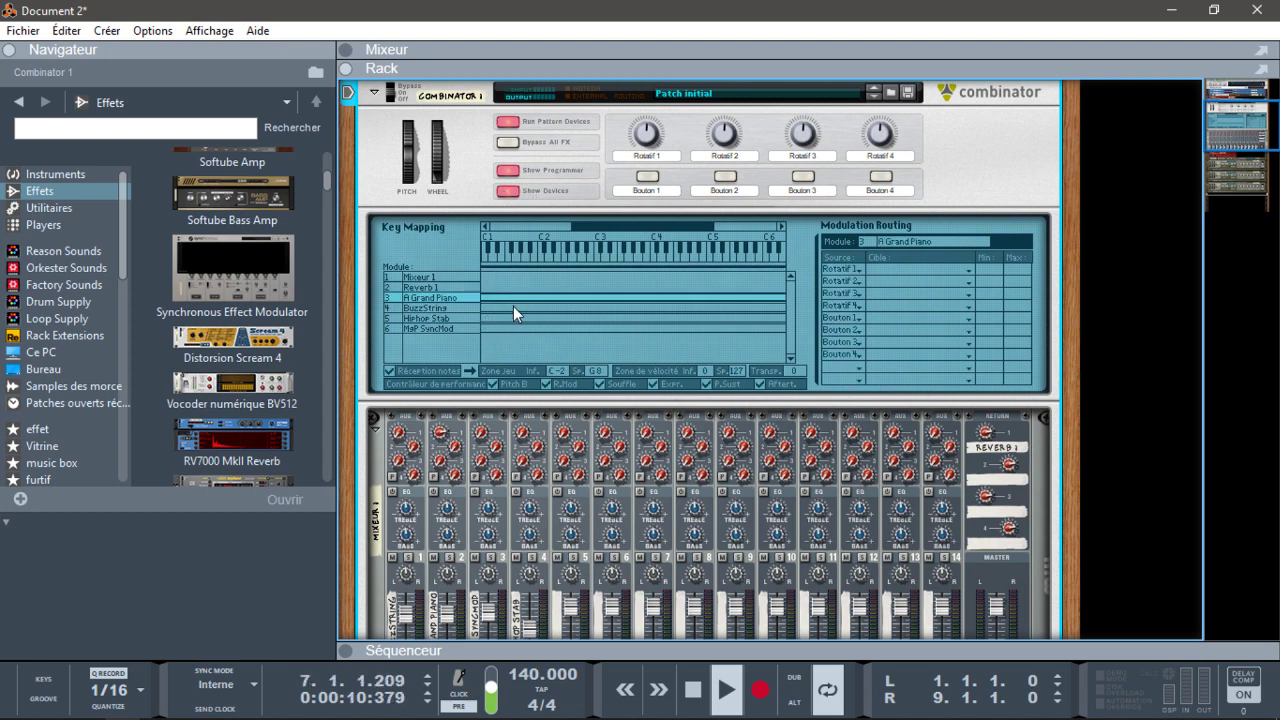
pyautogui.click(513, 306)
pyautogui.click(525, 316)
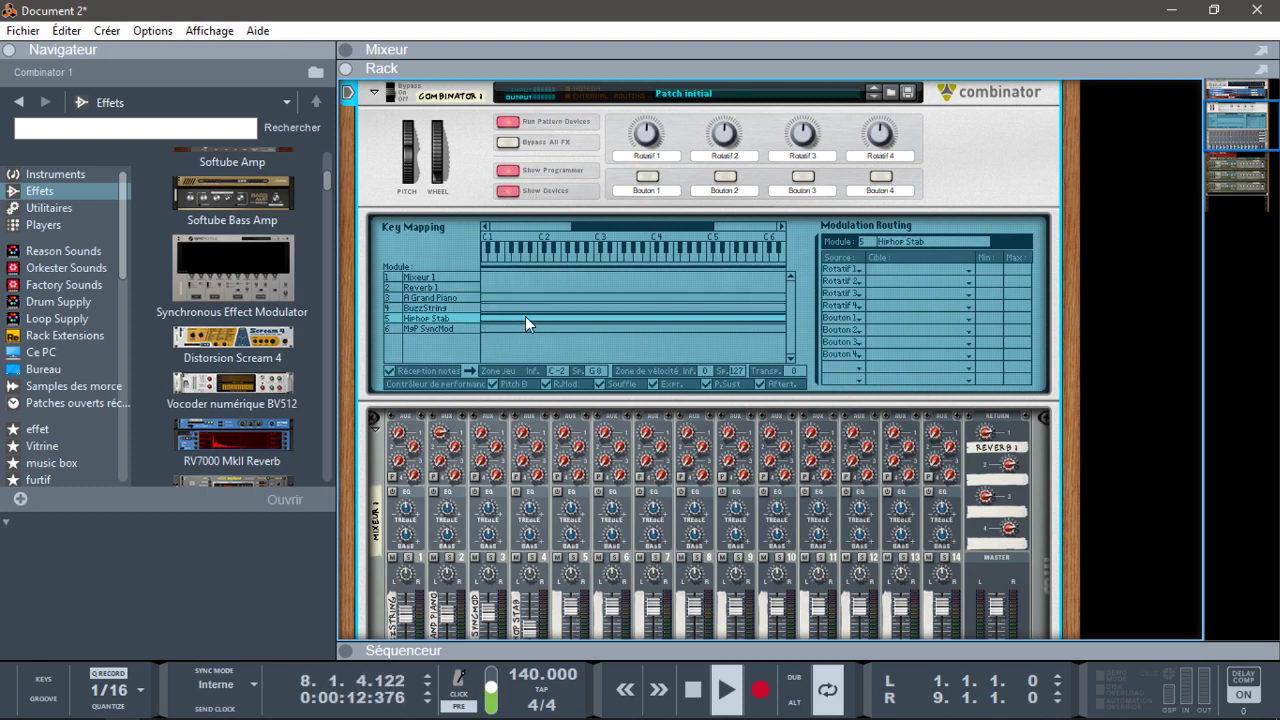
pyautogui.click(528, 328)
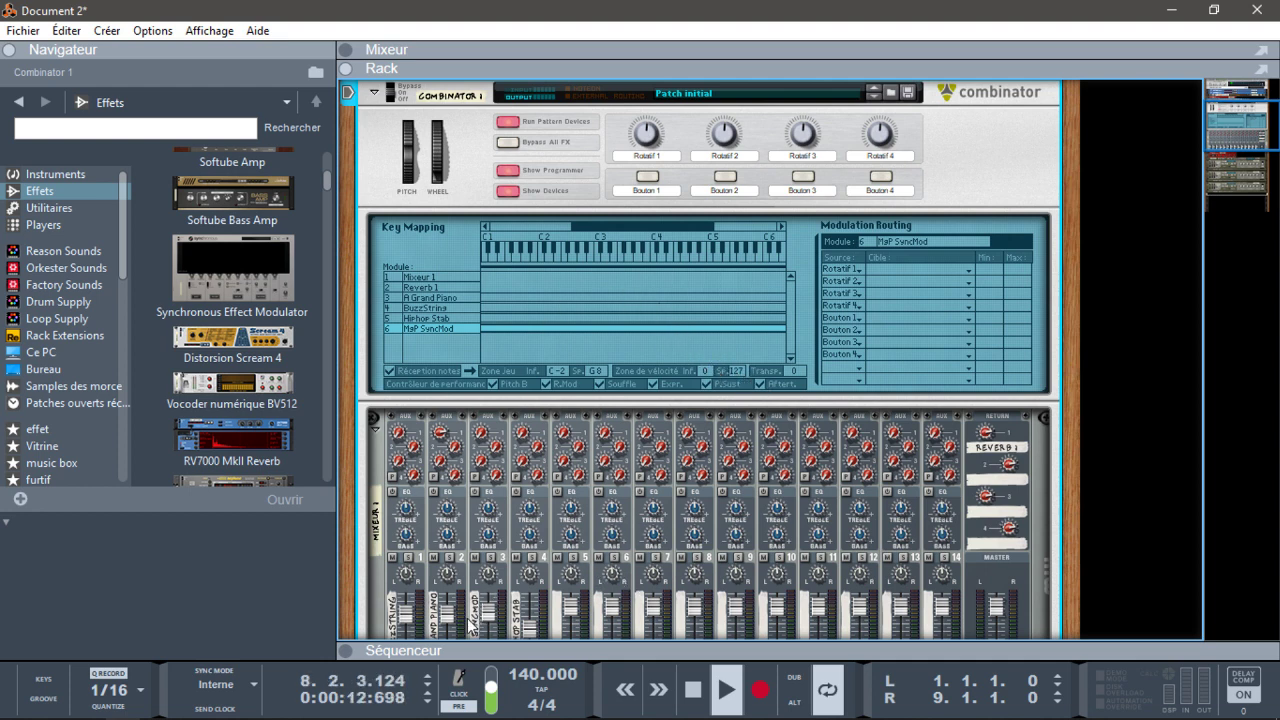
pyautogui.click(528, 628)
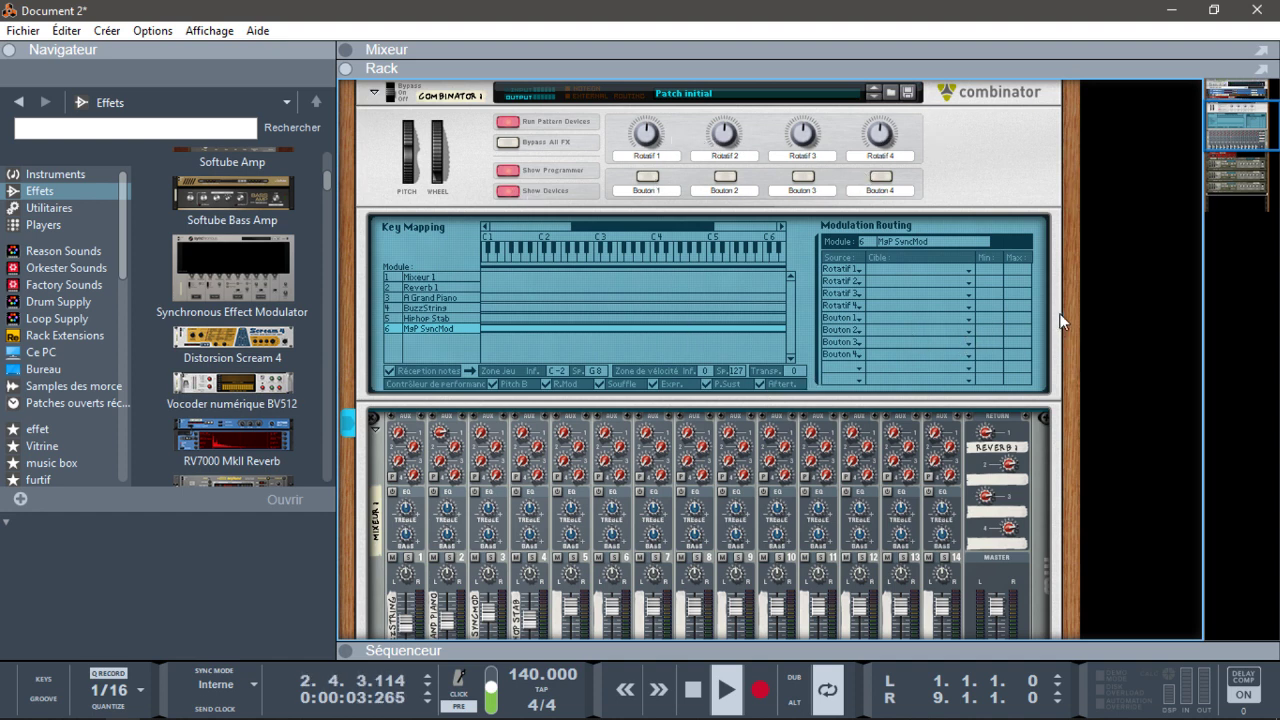
# Step: Add a PredatorRE Instrument to the Combinator below the MgP SyncMod NN-XT
pyautogui.moveTo(1240, 118); pyautogui.dragTo(1258, 178)
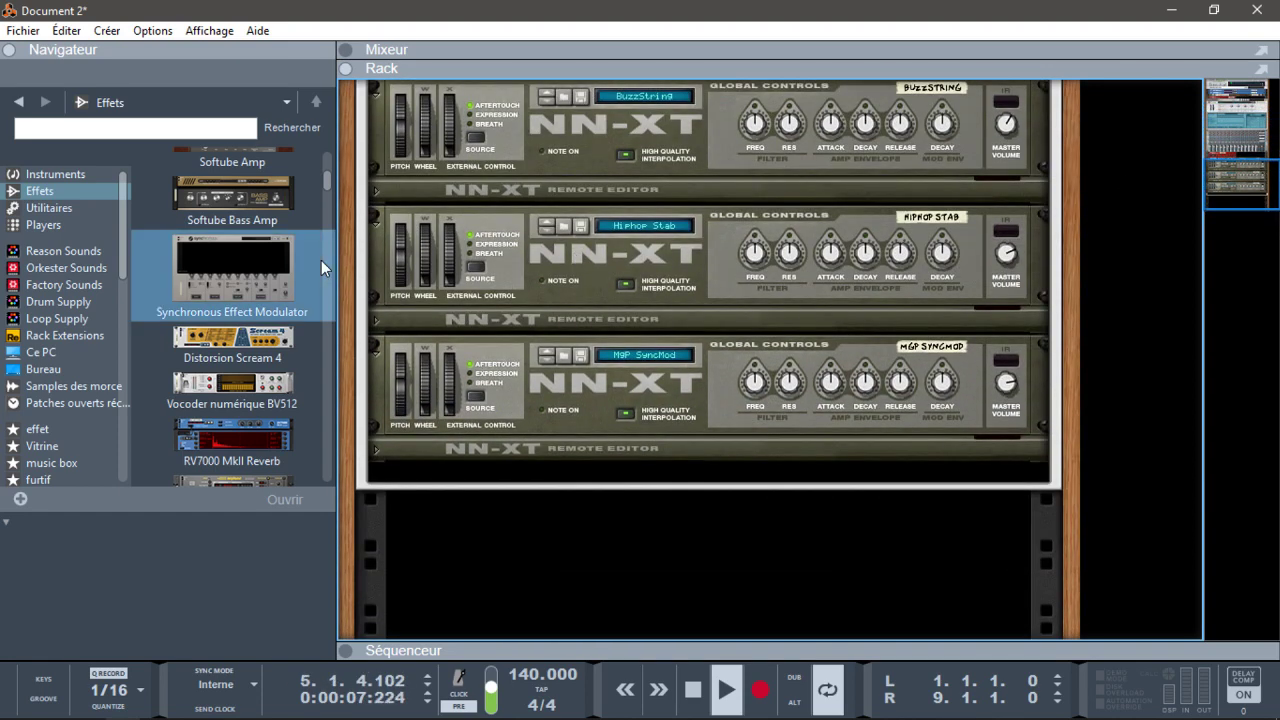
pyautogui.click(330, 201)
pyautogui.moveTo(330, 201); pyautogui.dragTo(365, 270)
pyautogui.click(49, 174)
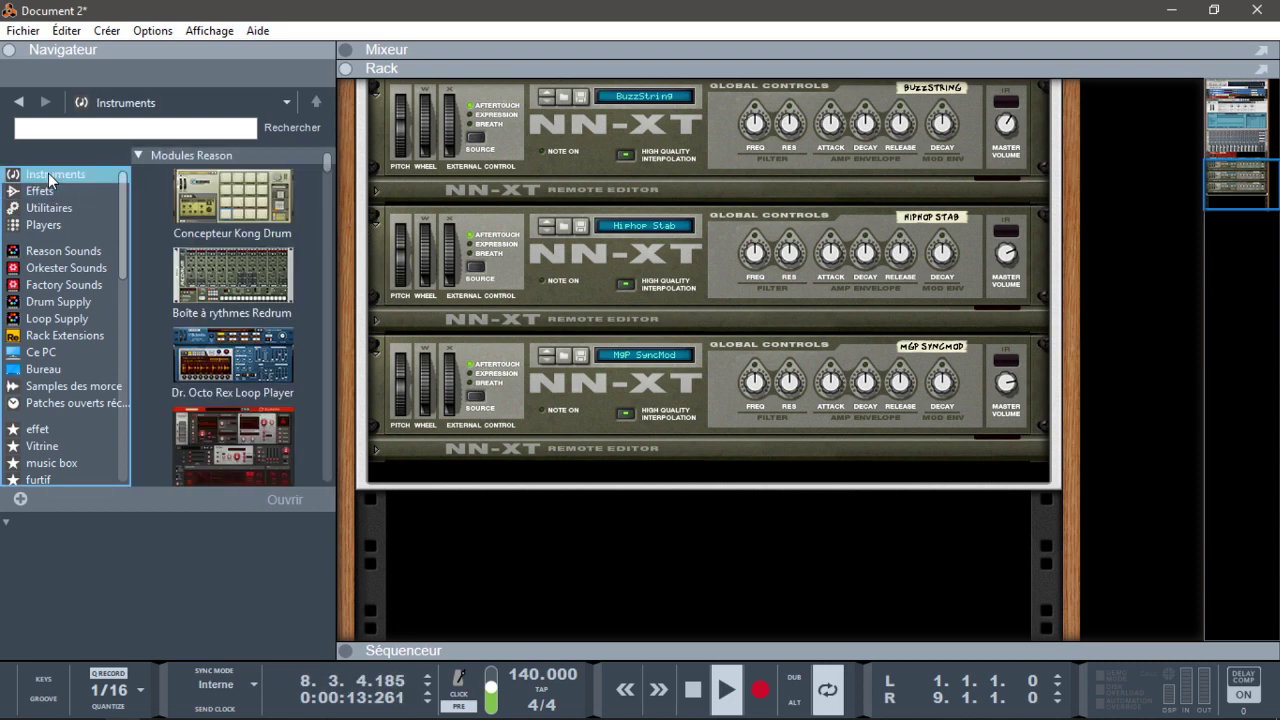
pyautogui.moveTo(327, 165); pyautogui.dragTo(374, 339)
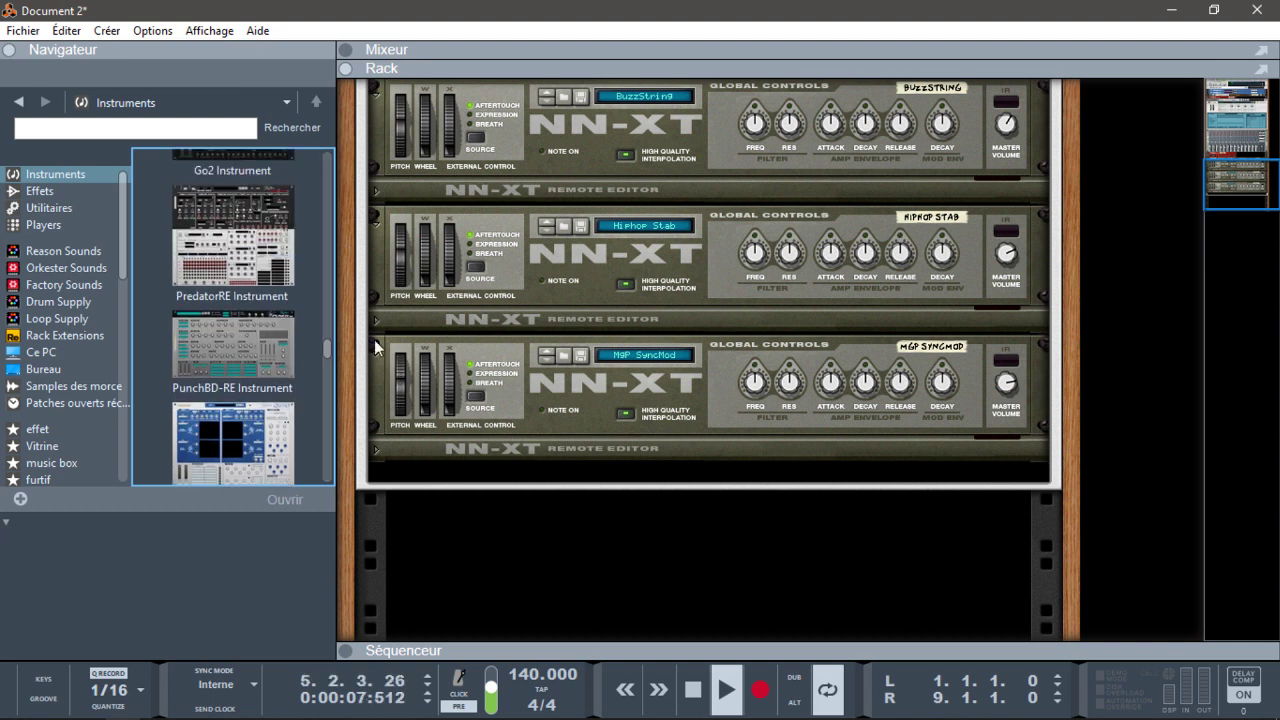
pyautogui.moveTo(268, 262); pyautogui.dragTo(685, 476)
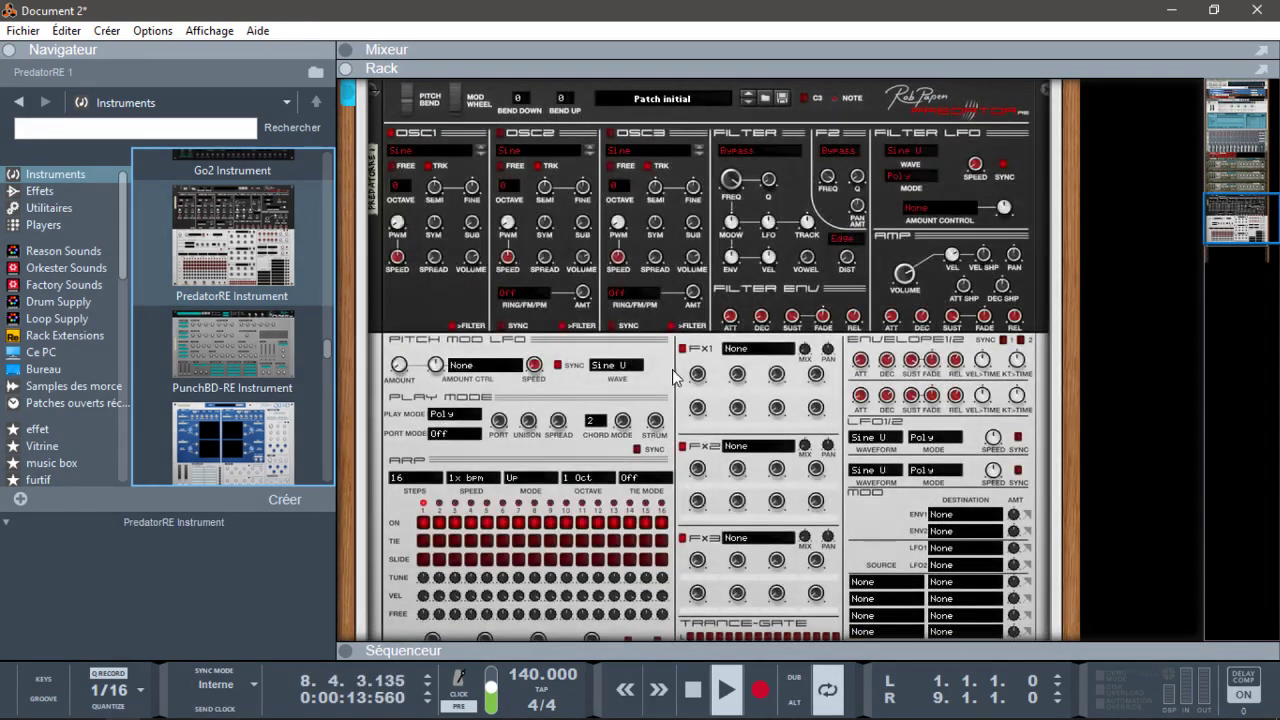
# Step: Load arp- da do.repatch from the PredatorRE Instrument's 02 Predator dance 01 patch folder into the Predator synth
pyautogui.click(768, 97)
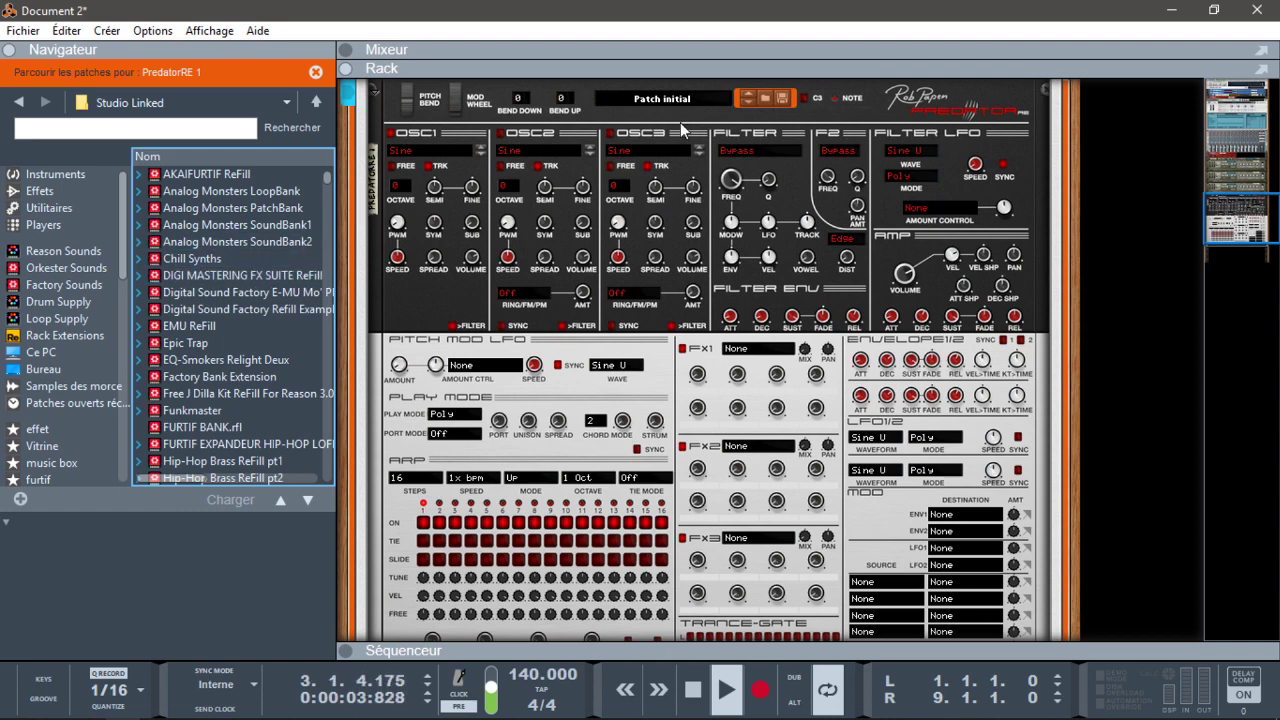
pyautogui.click(761, 97)
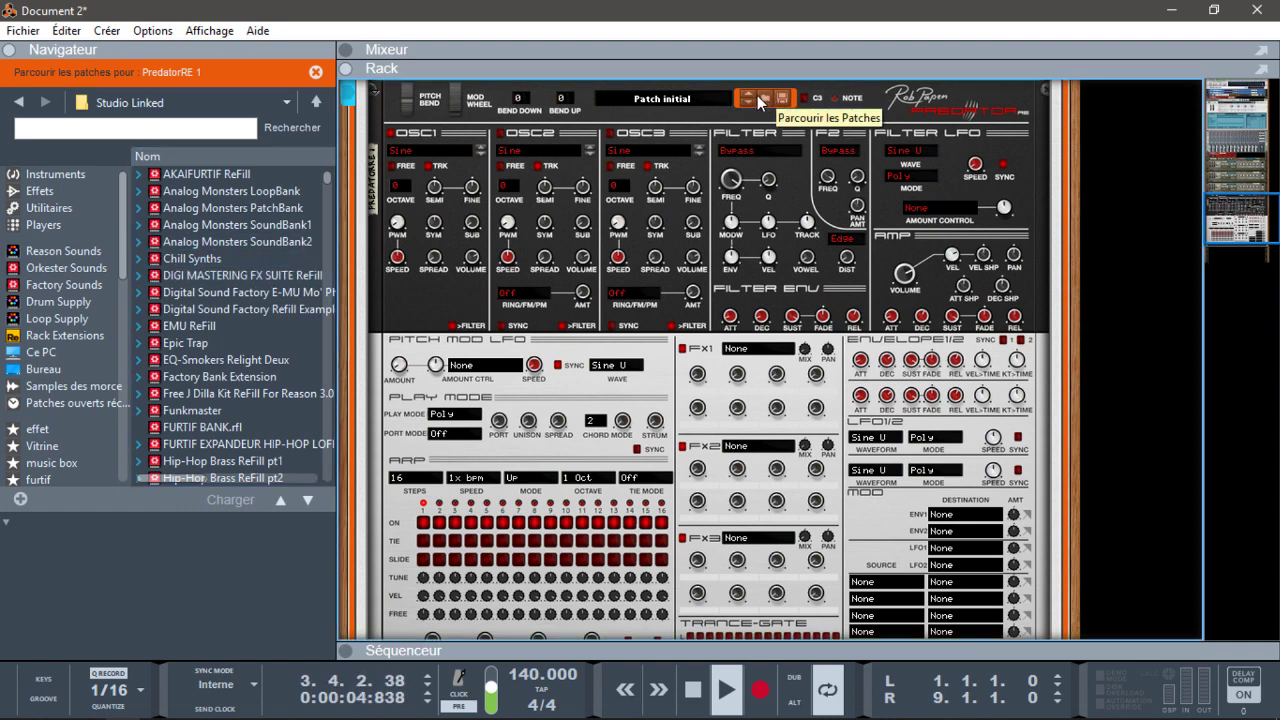
pyautogui.click(72, 336)
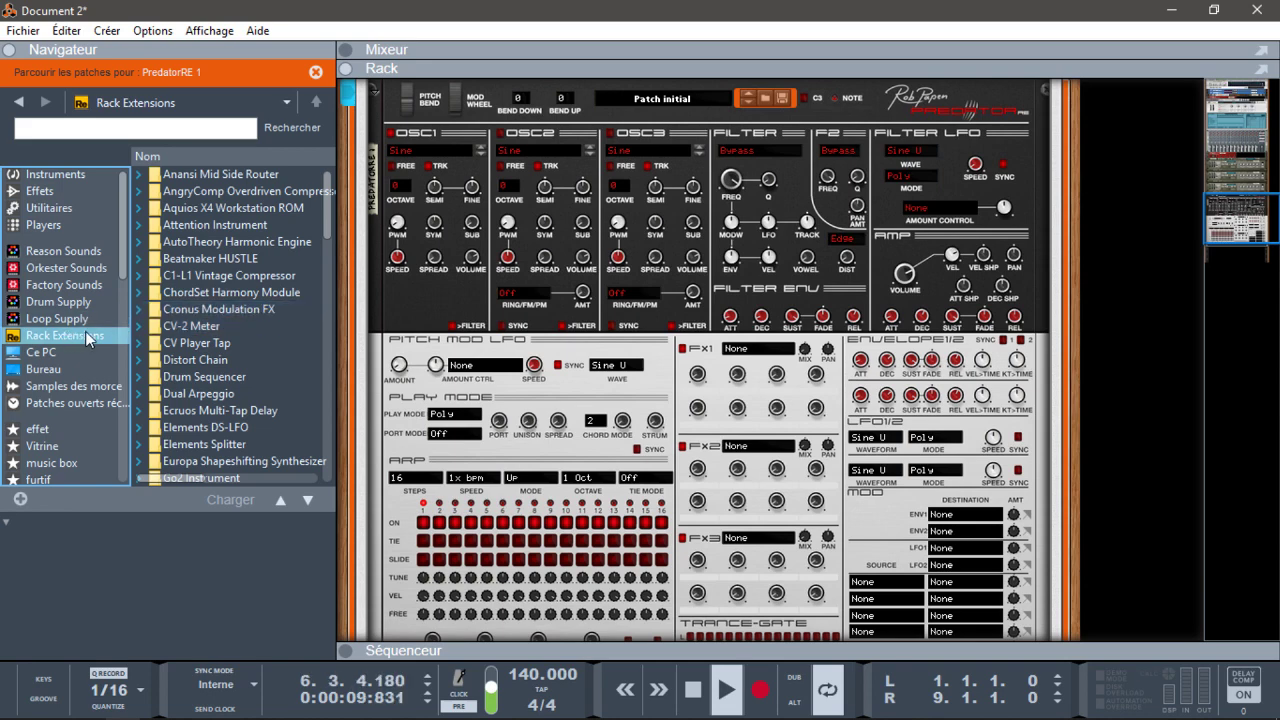
pyautogui.moveTo(328, 212); pyautogui.dragTo(394, 390)
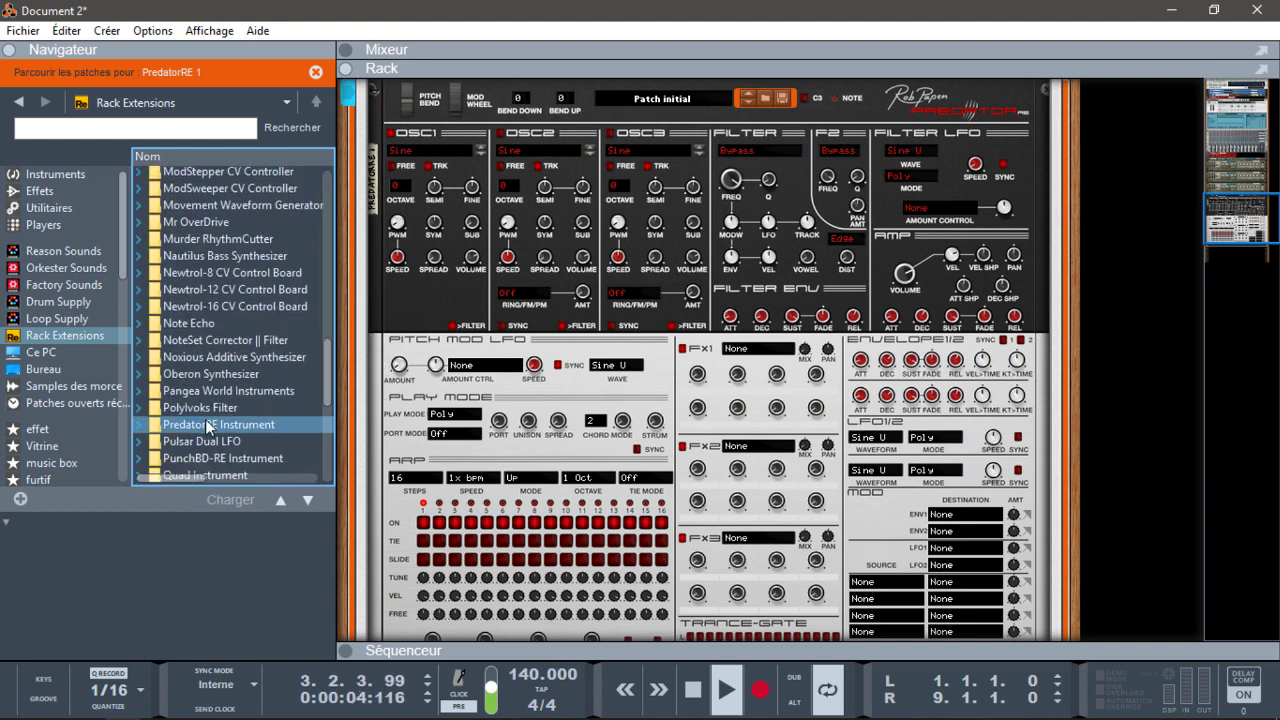
pyautogui.moveTo(330, 371); pyautogui.dragTo(350, 392)
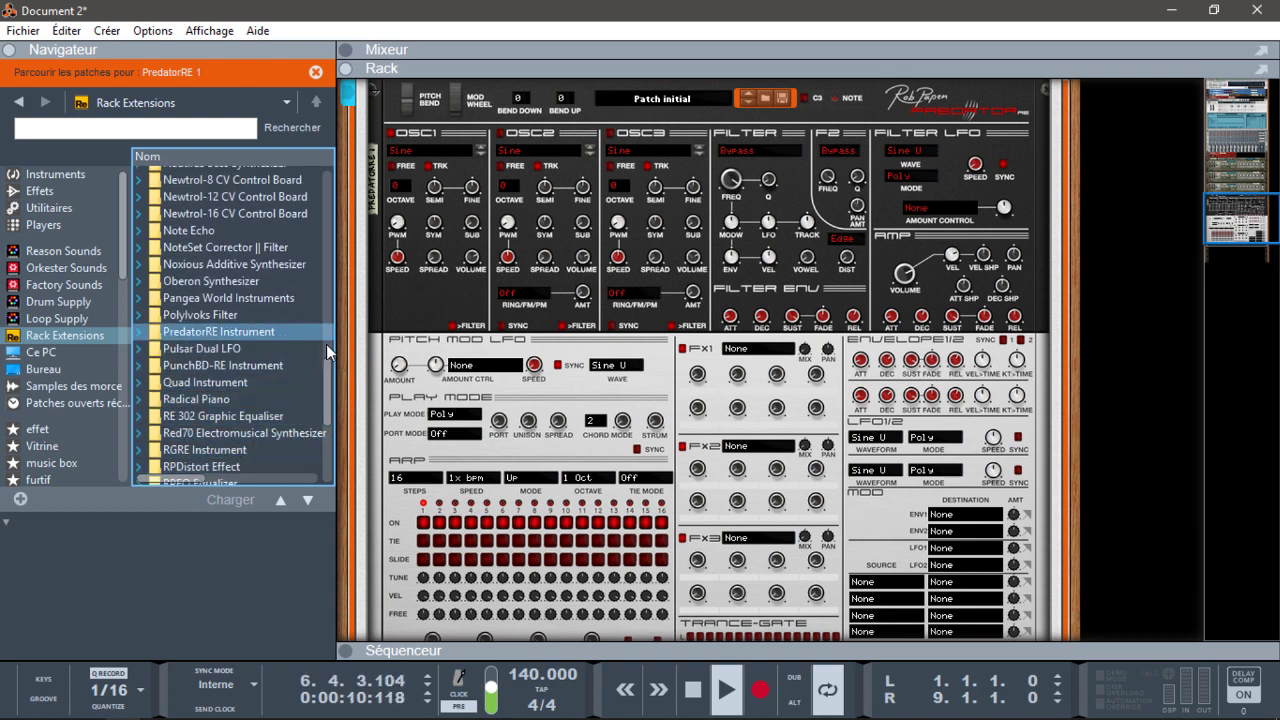
pyautogui.scroll(-1, 326, 393)
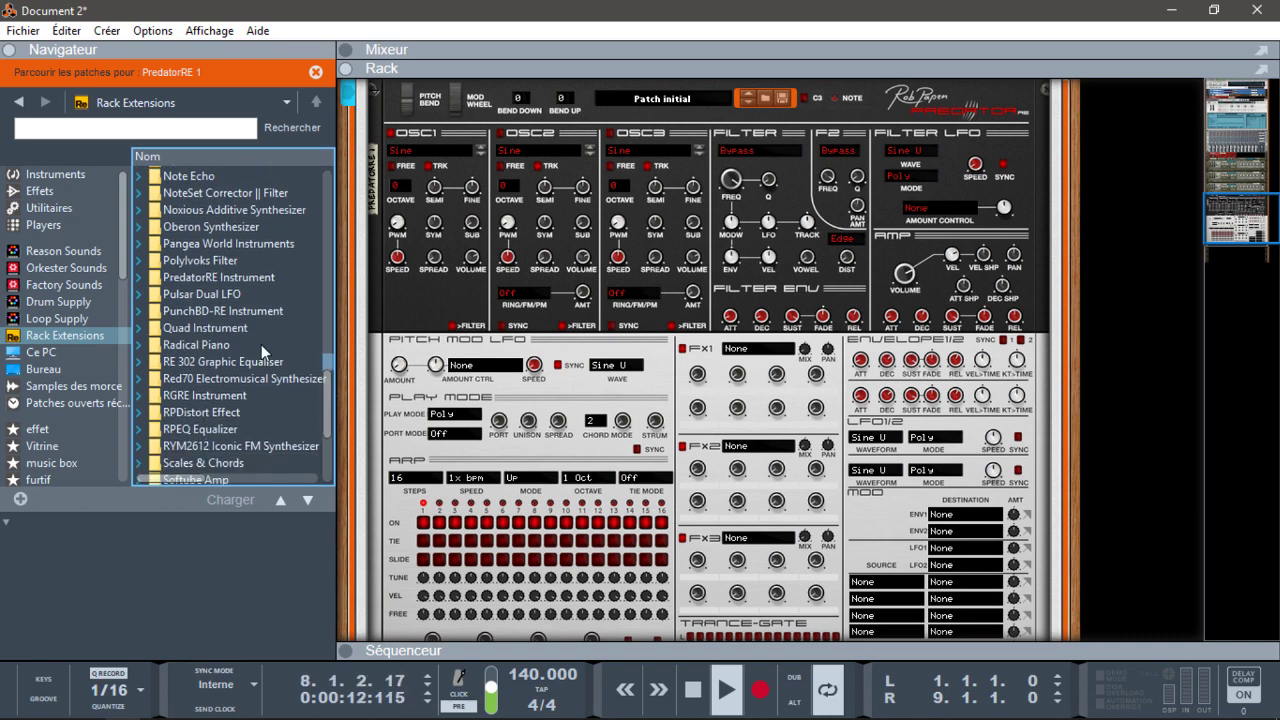
pyautogui.click(151, 280)
pyautogui.click(141, 279)
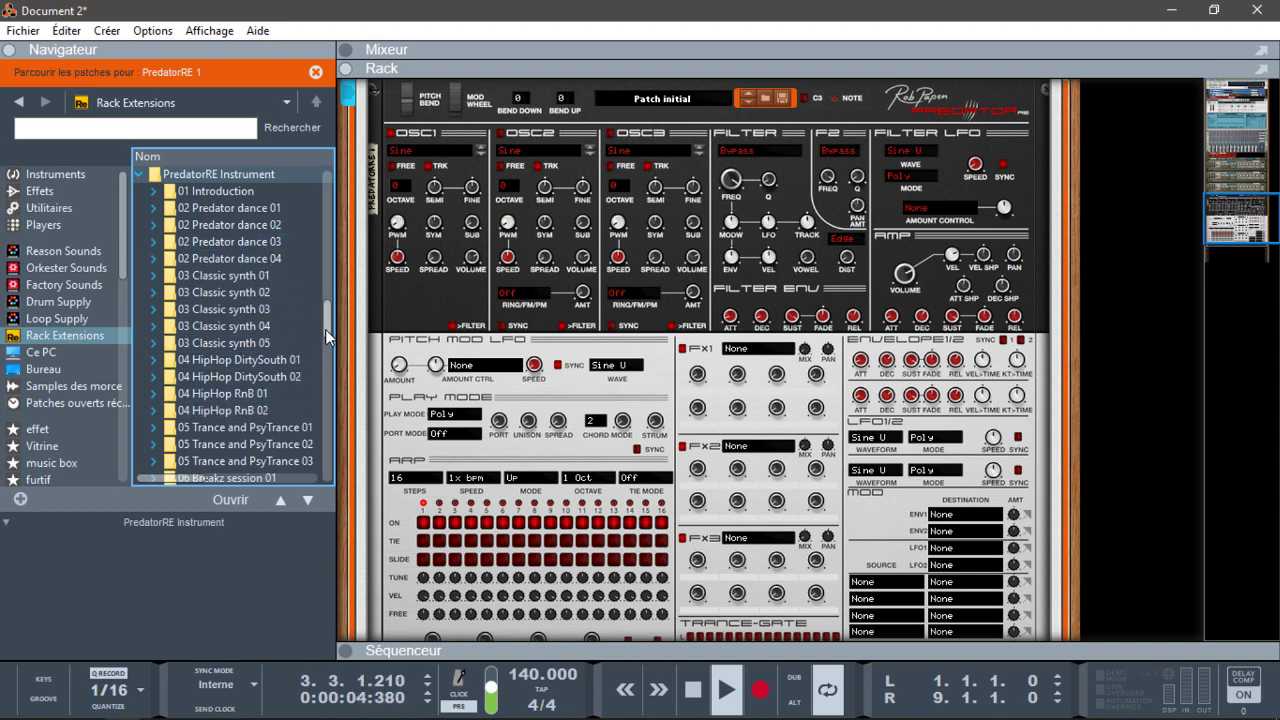
pyautogui.moveTo(325, 329)
pyautogui.mouseDown()
pyautogui.moveTo(365, 372)
pyautogui.moveTo(338, 322)
pyautogui.mouseUp()
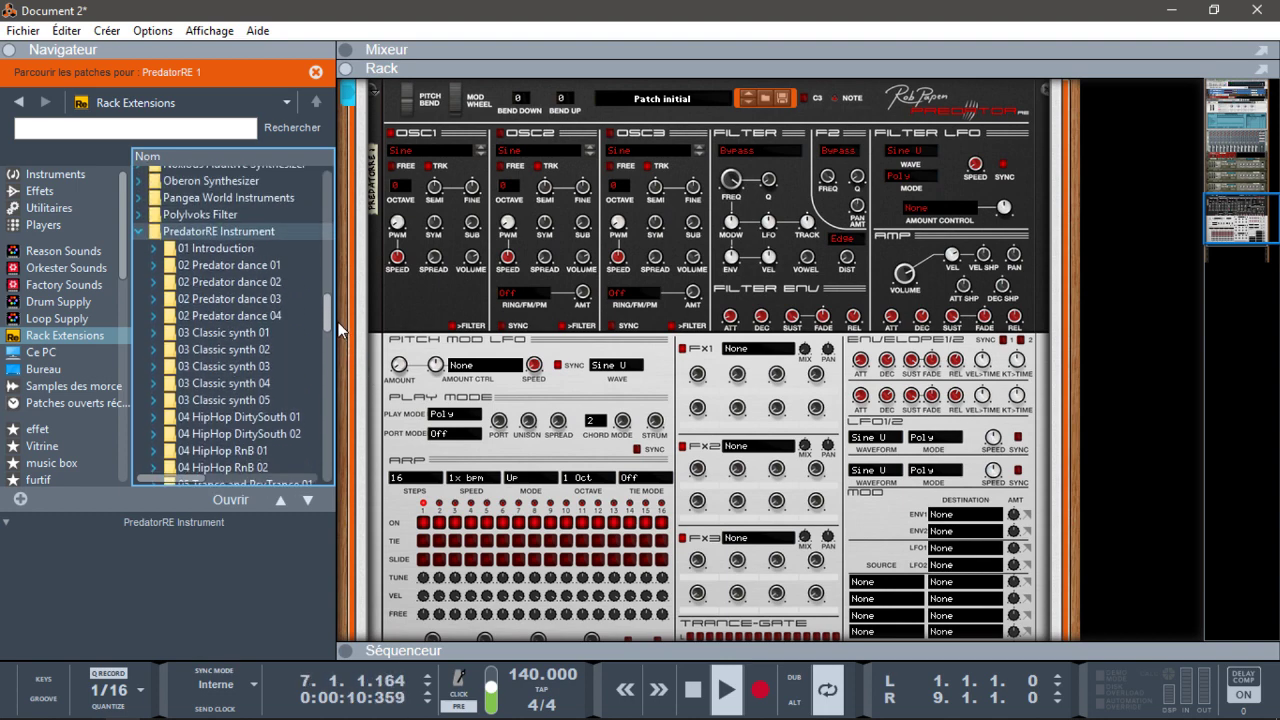
pyautogui.click(229, 267)
pyautogui.doubleClick(229, 267)
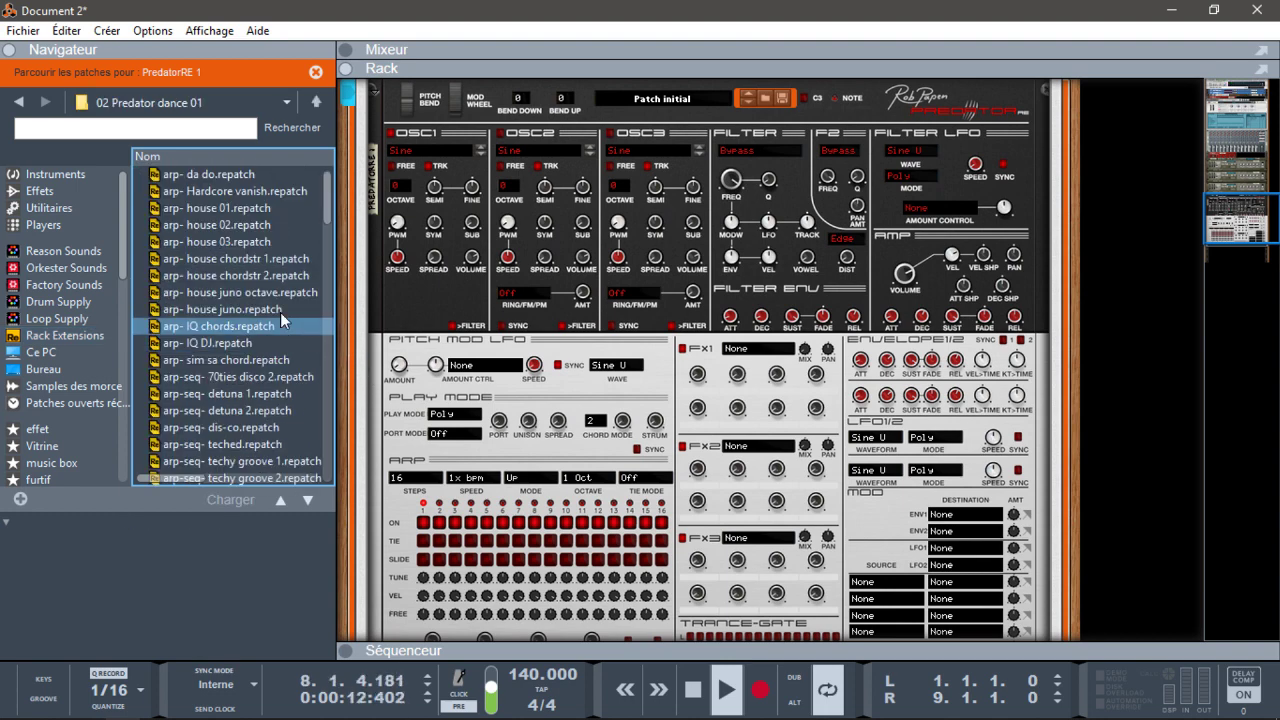
pyautogui.moveTo(197, 178); pyautogui.dragTo(583, 518)
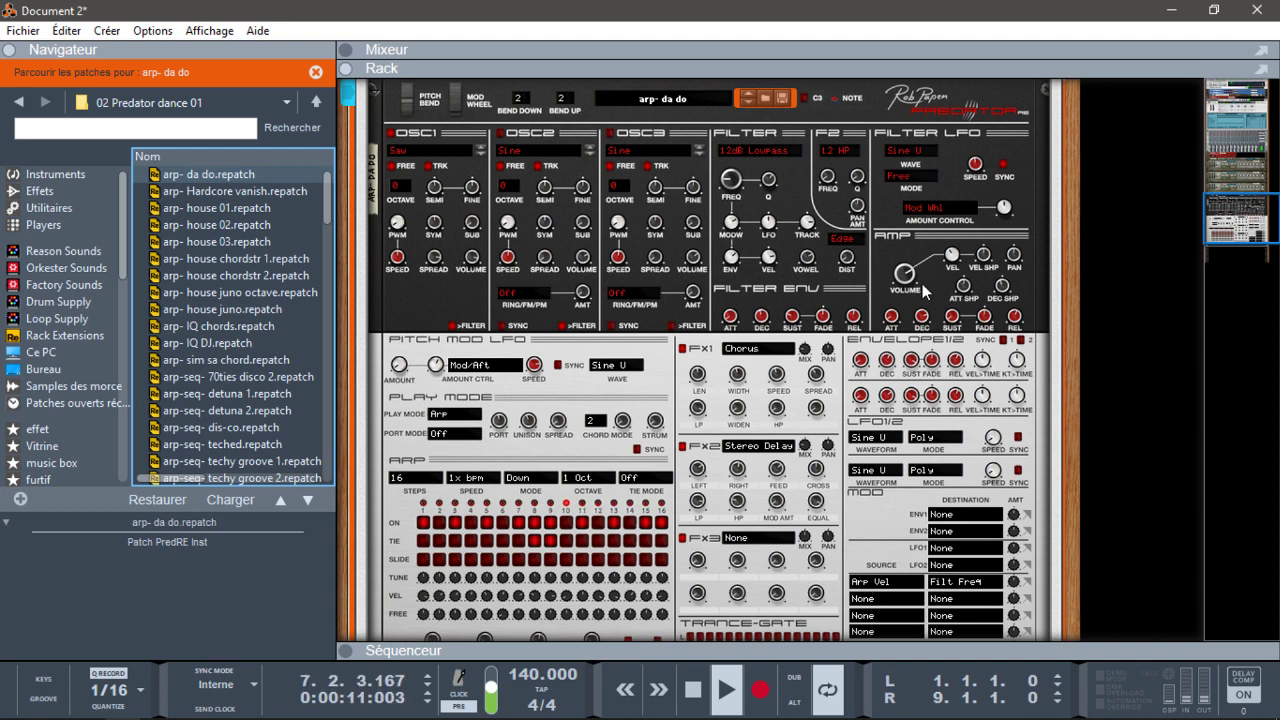
# Step: Fold the Predator synth and the BuzzString, Hiphop Stab and MgP SyncMod NN-XT samplers in the Combinator
pyautogui.moveTo(1236, 226); pyautogui.dragTo(1222, 203)
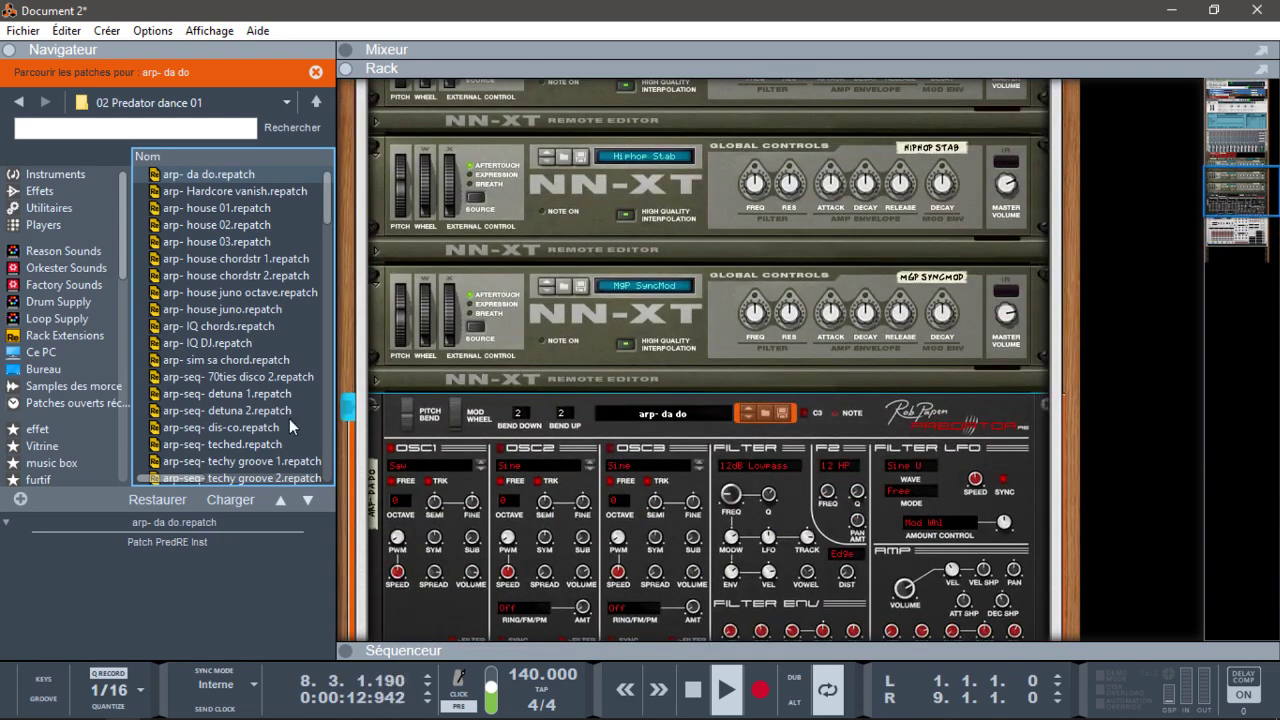
pyautogui.click(378, 404)
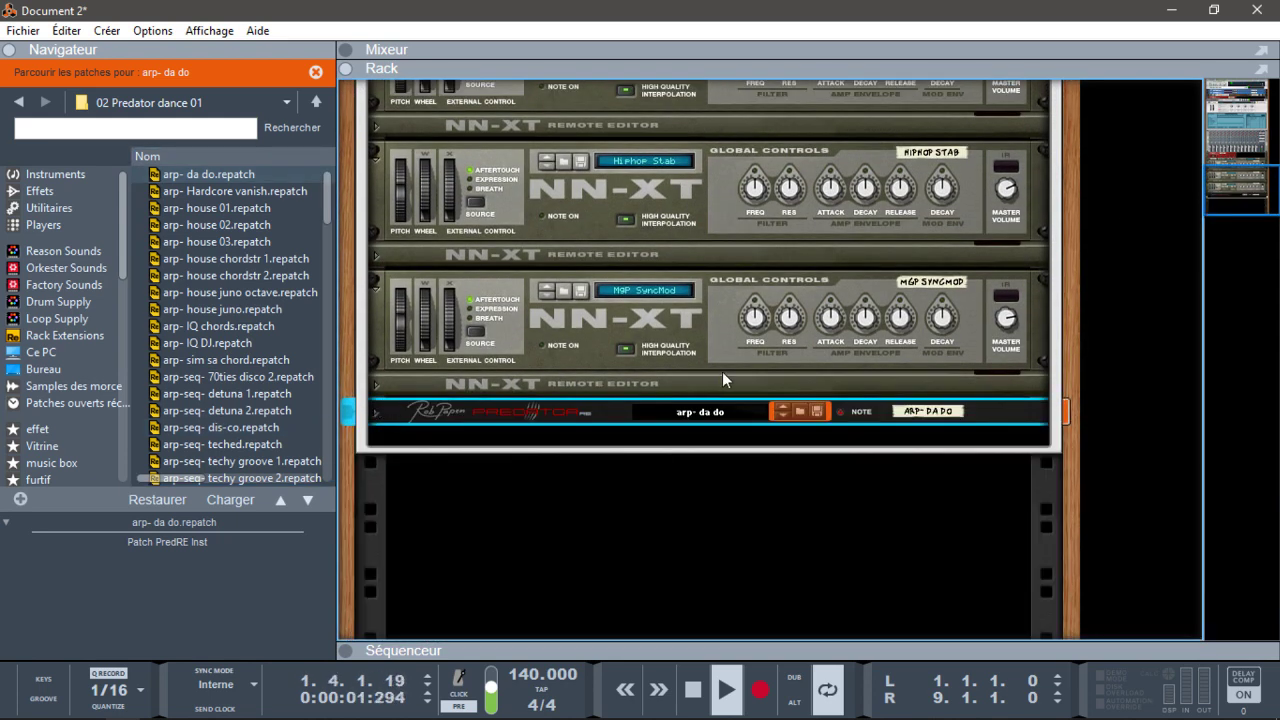
pyautogui.moveTo(1207, 200); pyautogui.dragTo(1207, 168)
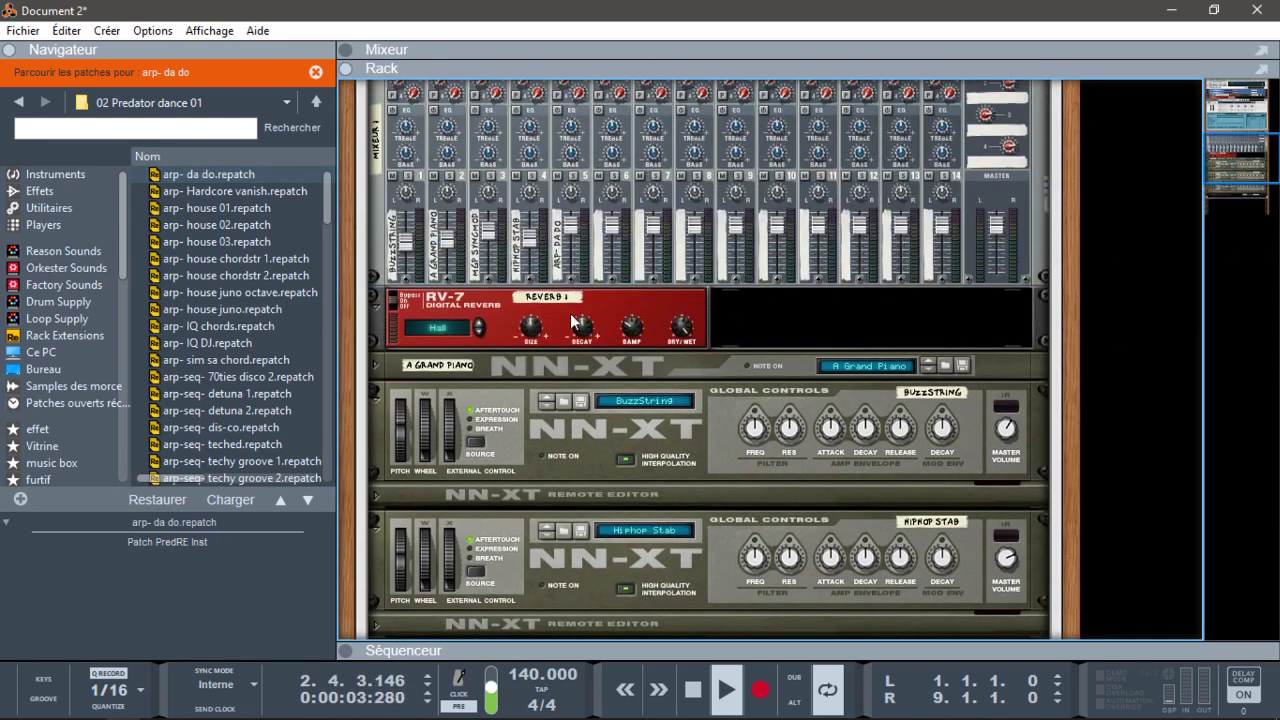
pyautogui.click(371, 400)
pyautogui.click(382, 425)
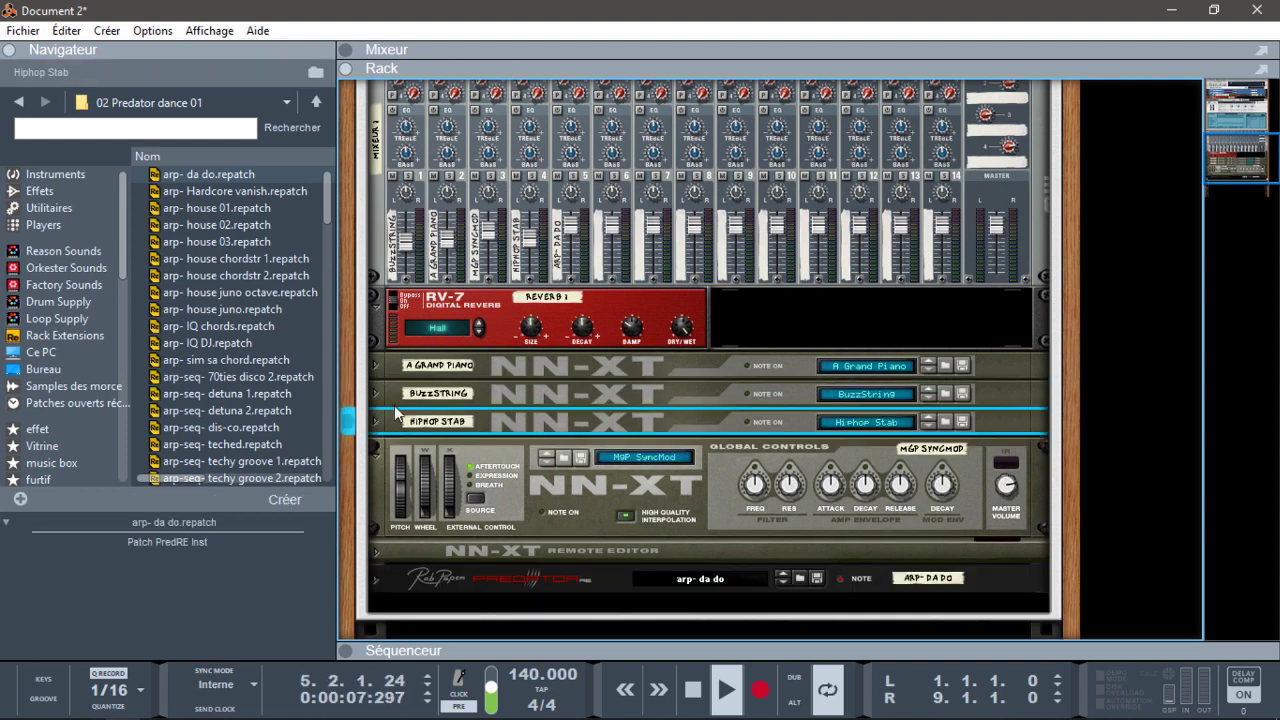
pyautogui.click(371, 461)
pyautogui.click(376, 452)
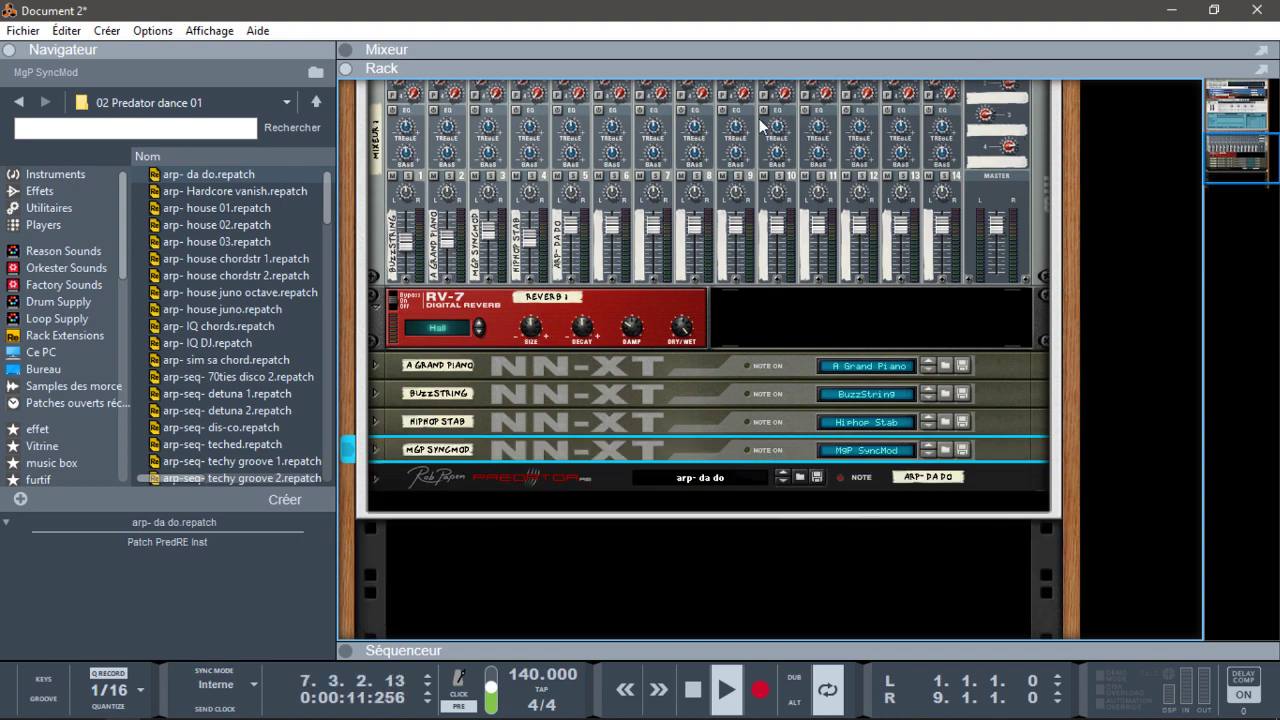
# Step: Add Soundspot's Glitch effect to the Combinator between the RV-7 reverb and the A Grand Piano NN-XT
pyautogui.click(74, 191)
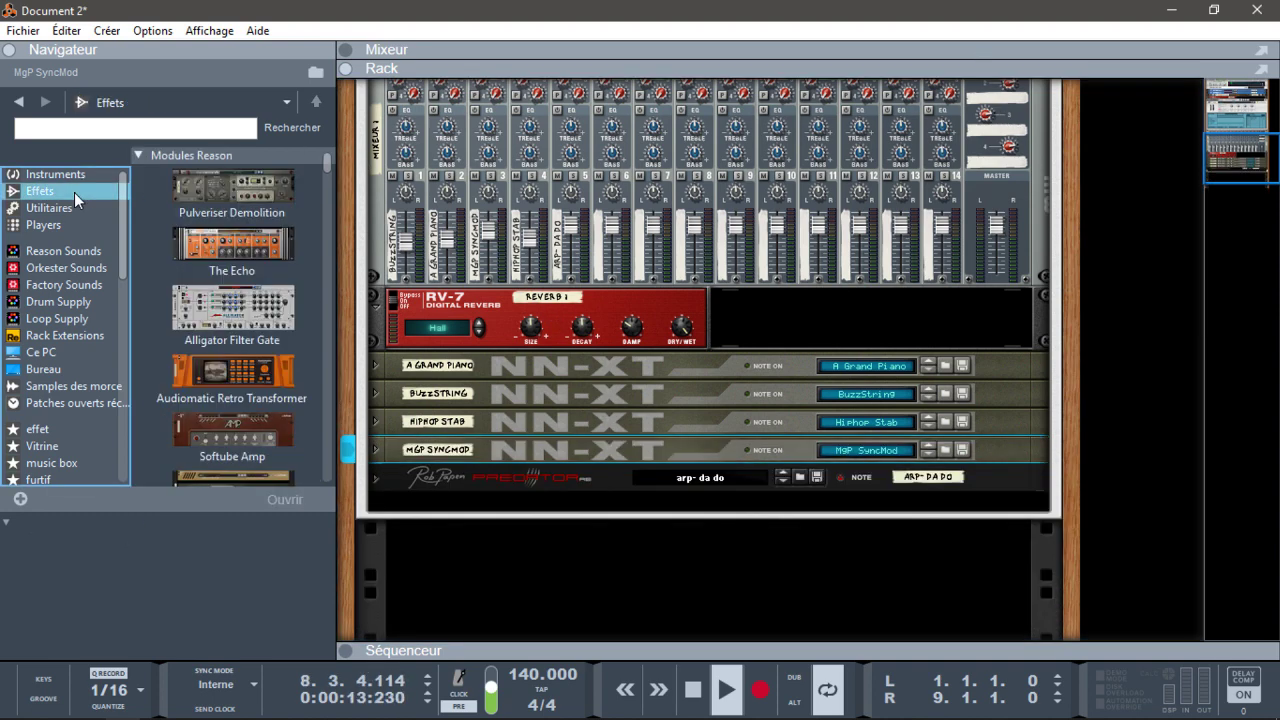
pyautogui.click(138, 155)
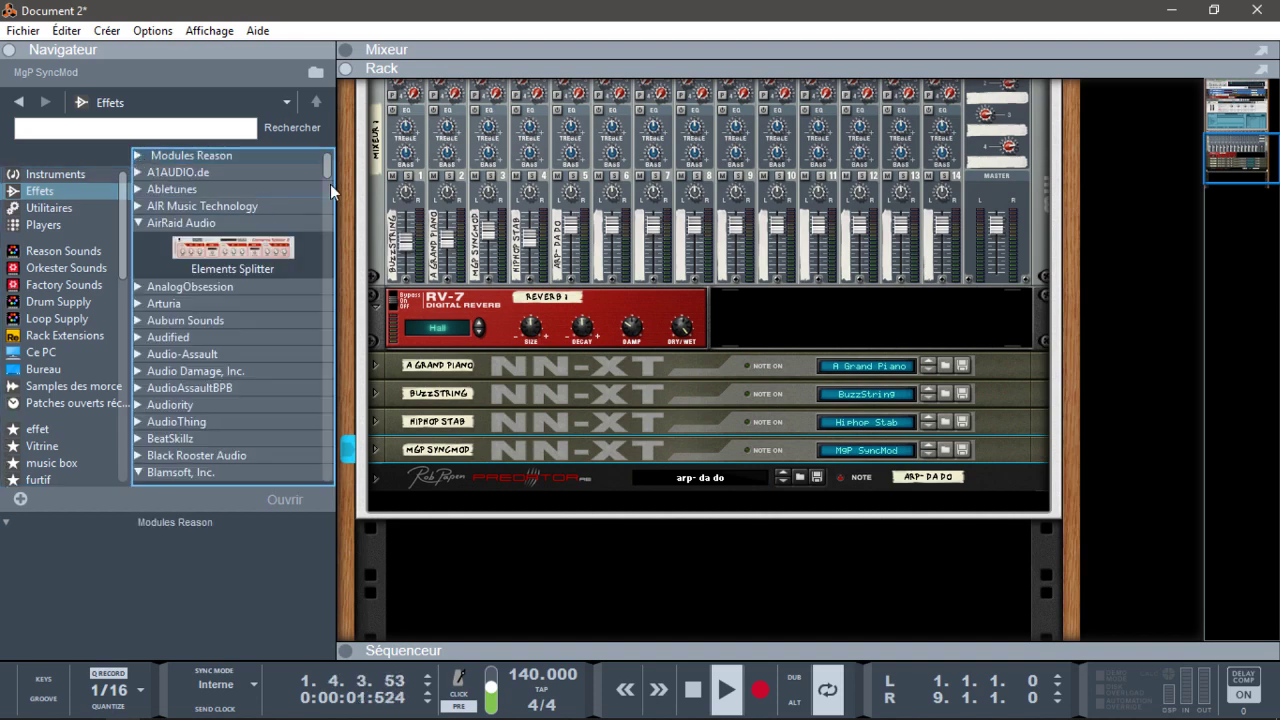
pyautogui.moveTo(326, 171); pyautogui.dragTo(330, 377)
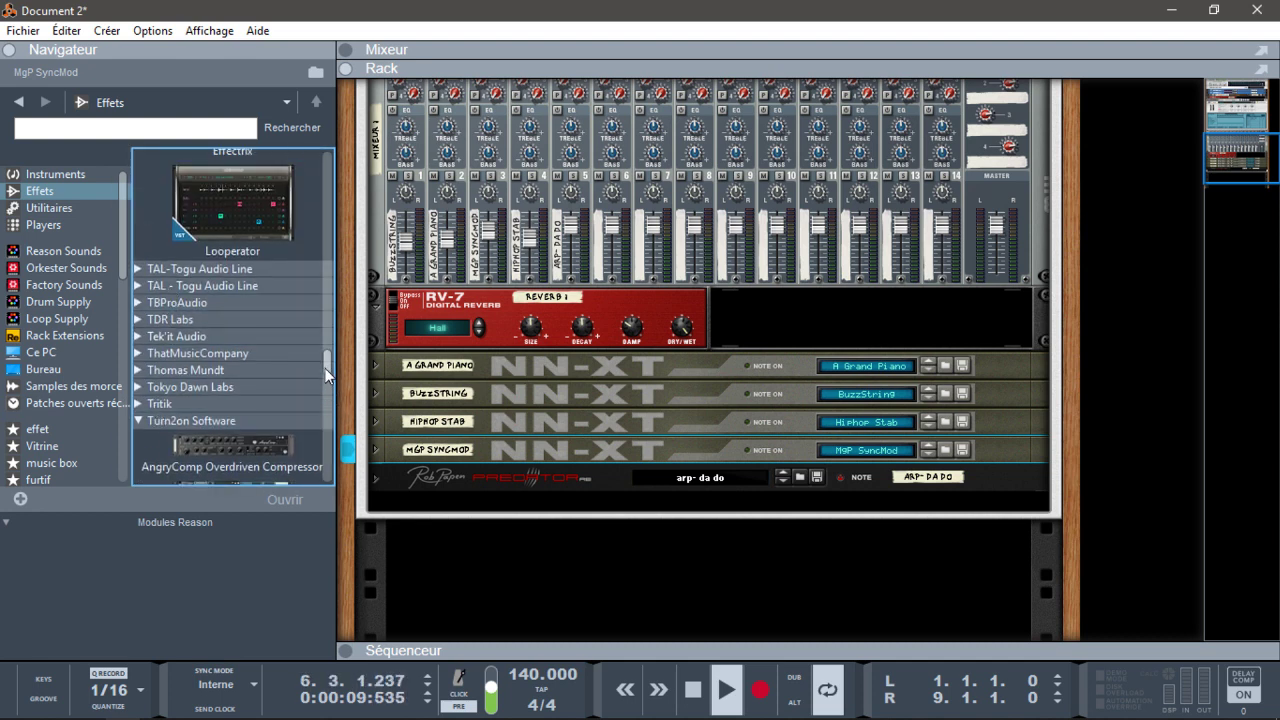
pyautogui.moveTo(326, 375); pyautogui.dragTo(321, 328)
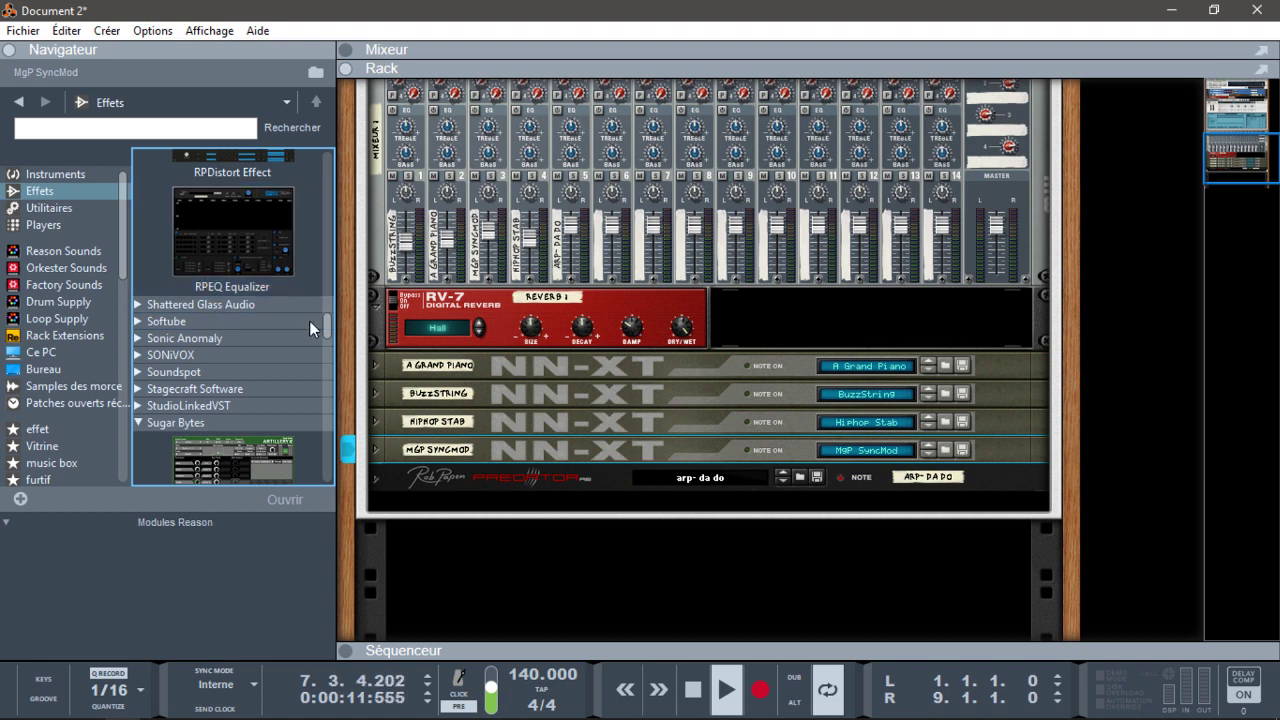
pyautogui.click(138, 372)
pyautogui.moveTo(259, 286); pyautogui.dragTo(829, 288)
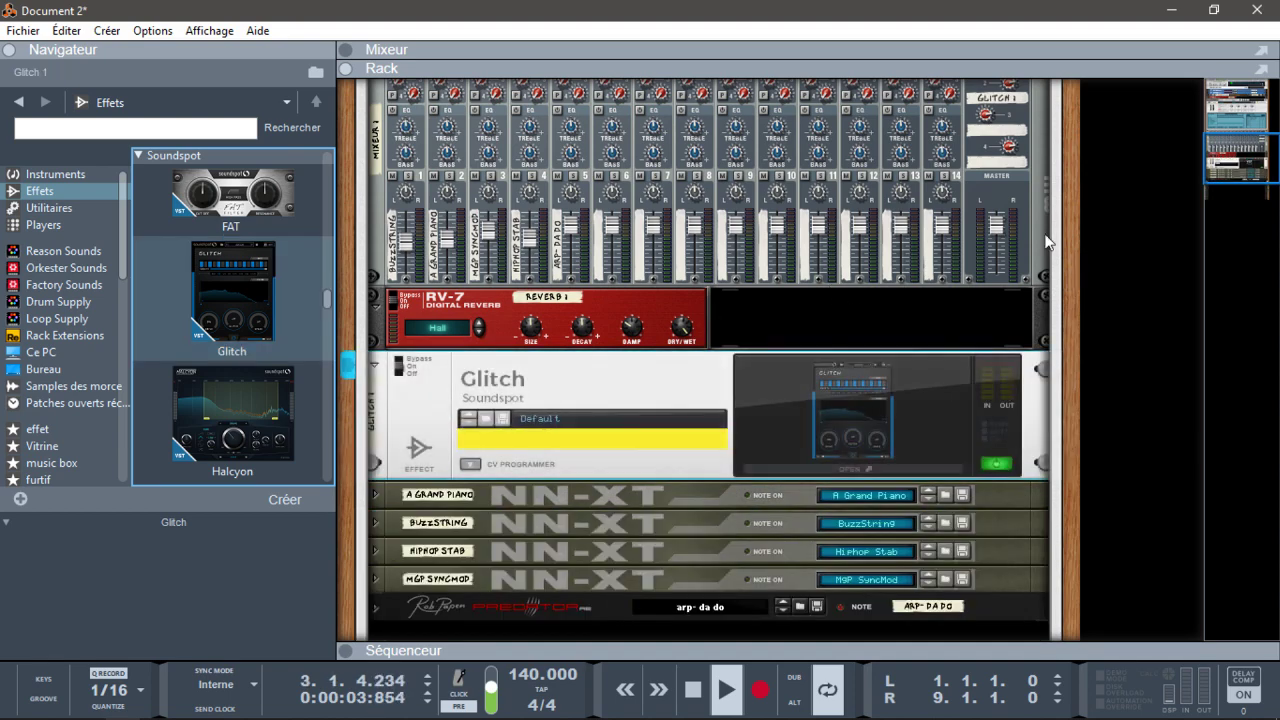
# Step: Adjust the BuzzString channel's second aux send in the Mixer, and set its volume to 94 while it is briefly soloed
pyautogui.scroll(2, 1240, 138)
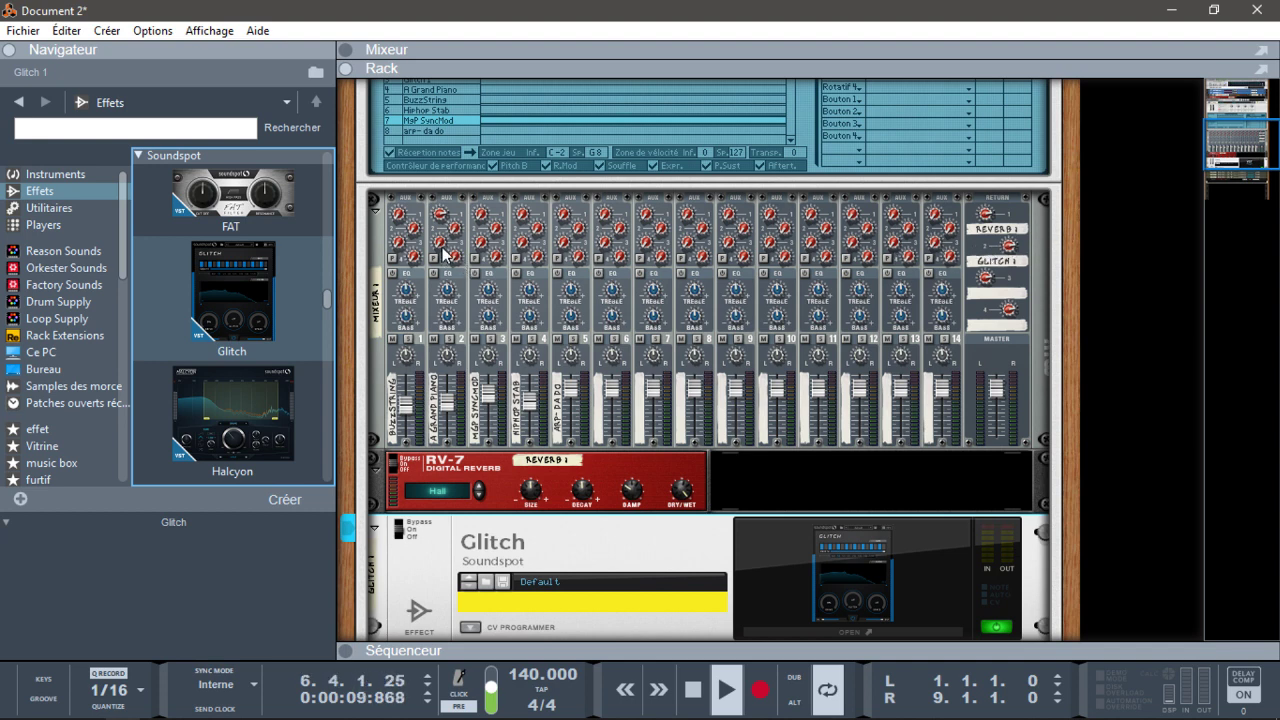
pyautogui.click(411, 233)
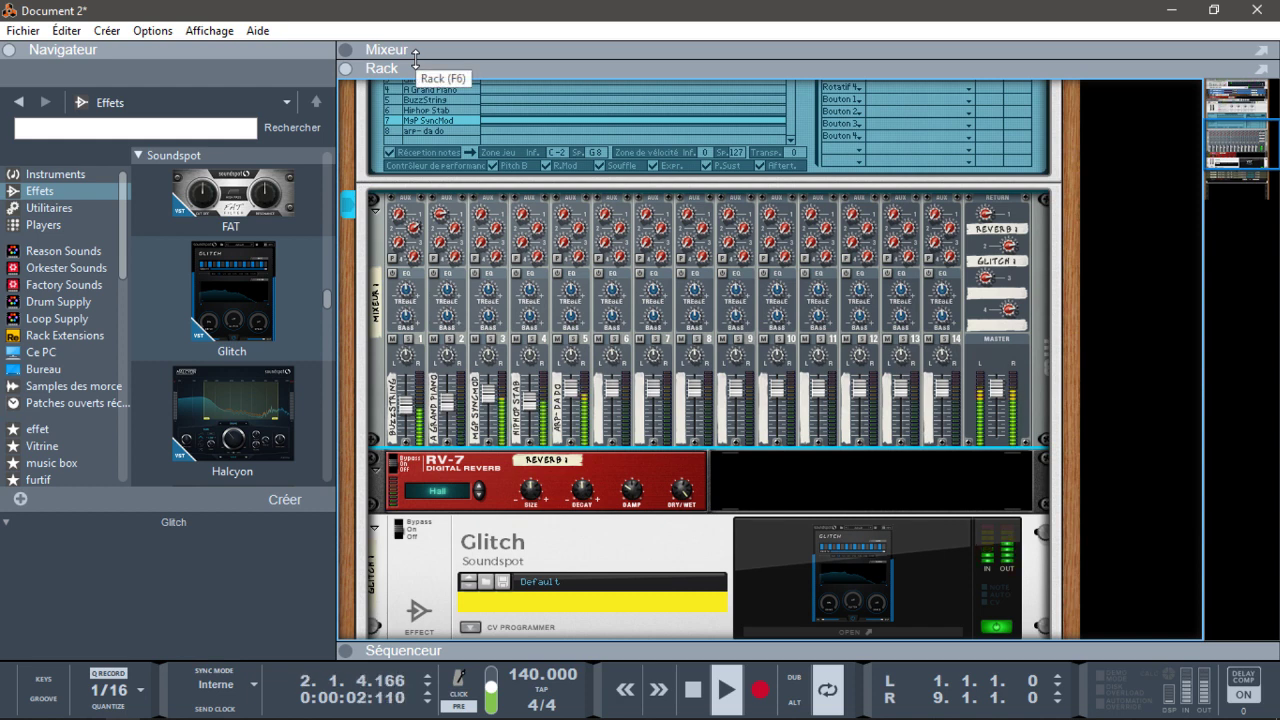
pyautogui.click(408, 339)
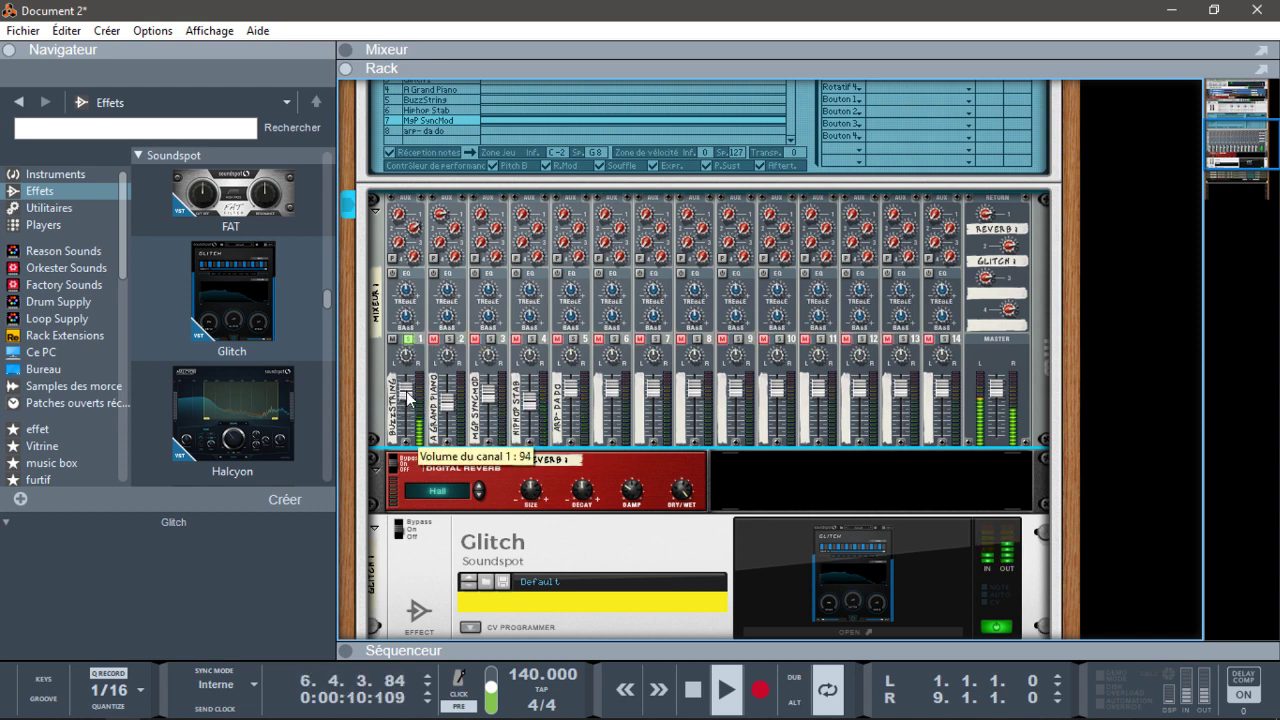
pyautogui.click(409, 340)
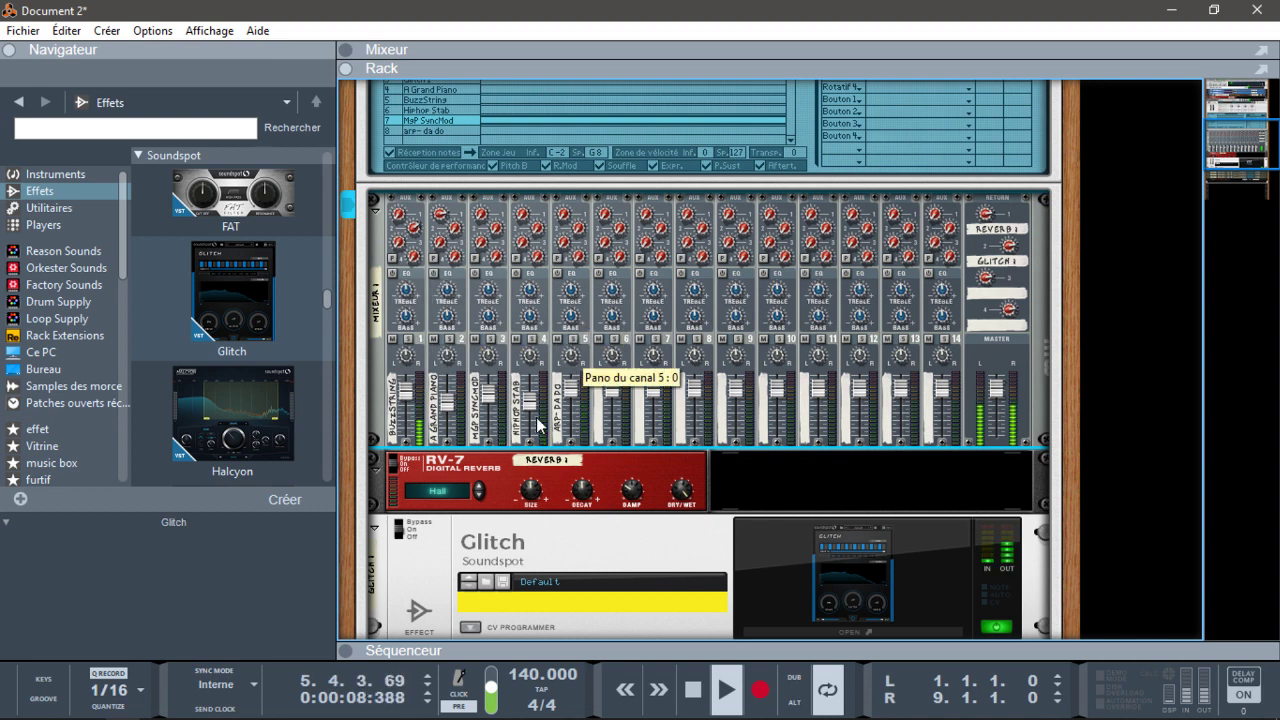
# Step: Open the target choices for Rotatif 1 in the MgP SyncMod module's Modulation Routing
pyautogui.click(557, 531)
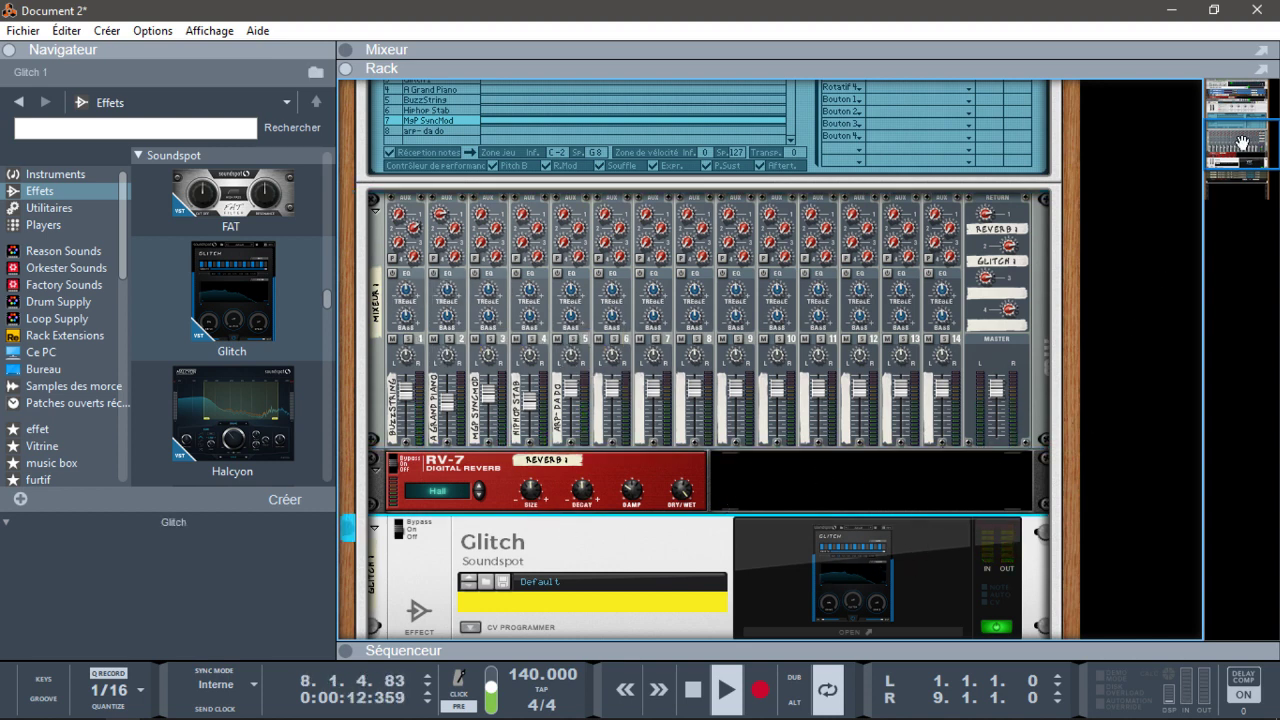
pyautogui.moveTo(1242, 143); pyautogui.dragTo(1213, 150)
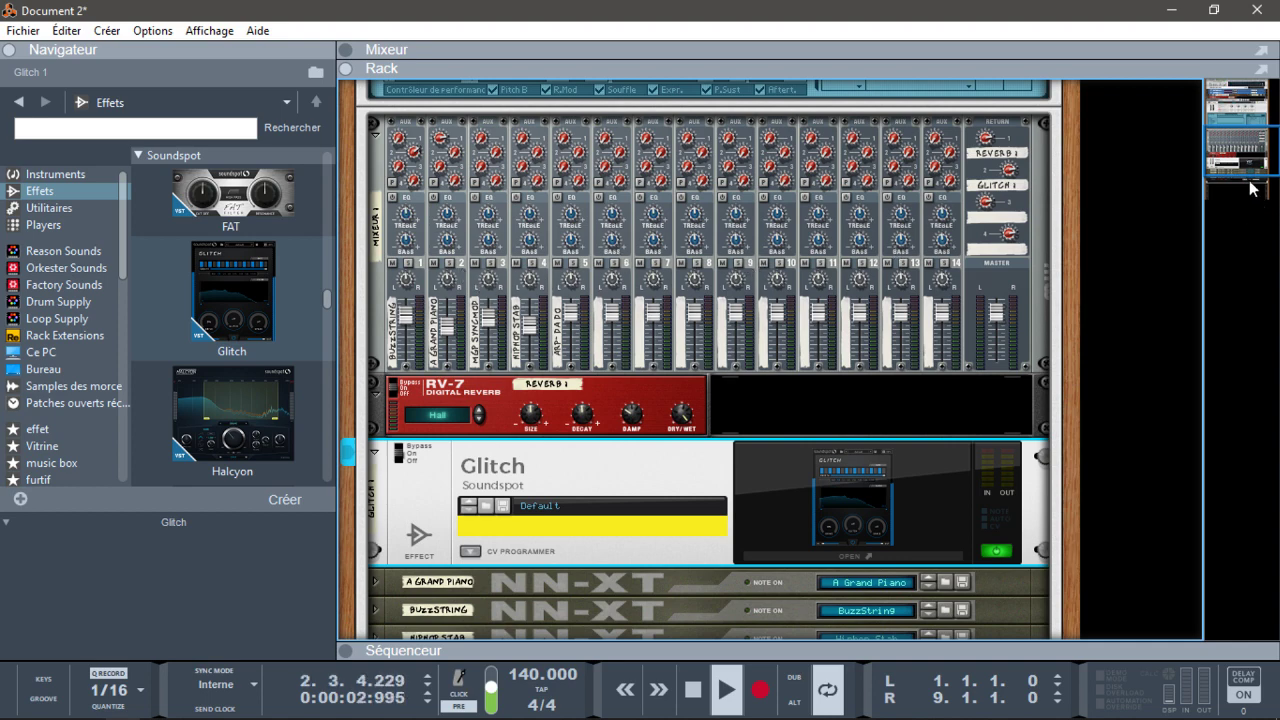
pyautogui.moveTo(1243, 155); pyautogui.dragTo(1261, 174)
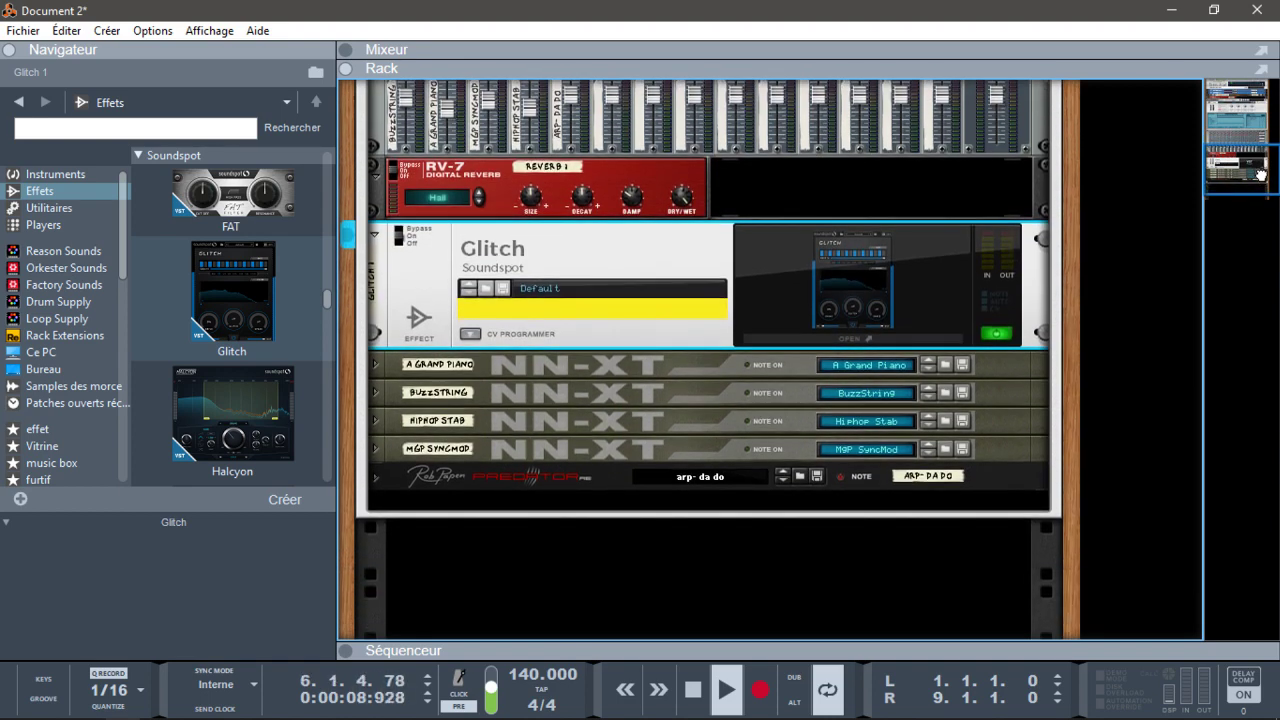
pyautogui.moveTo(1261, 174); pyautogui.dragTo(1240, 135)
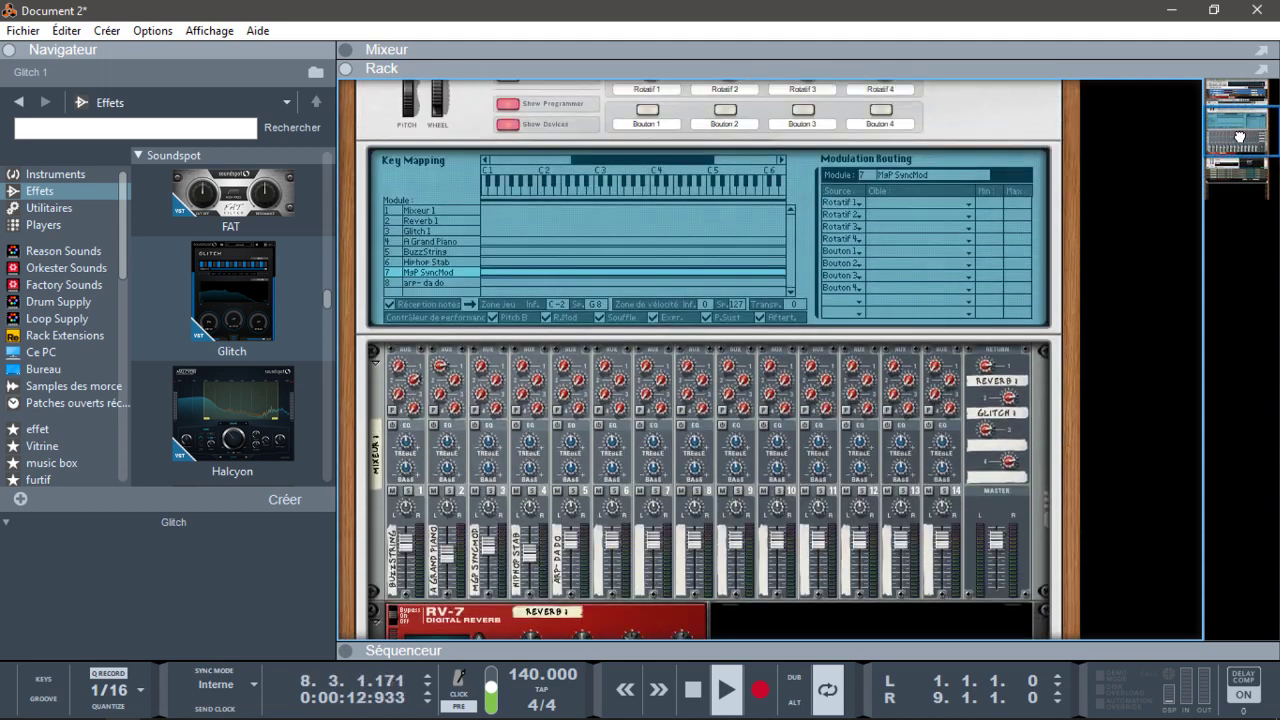
pyautogui.click(901, 202)
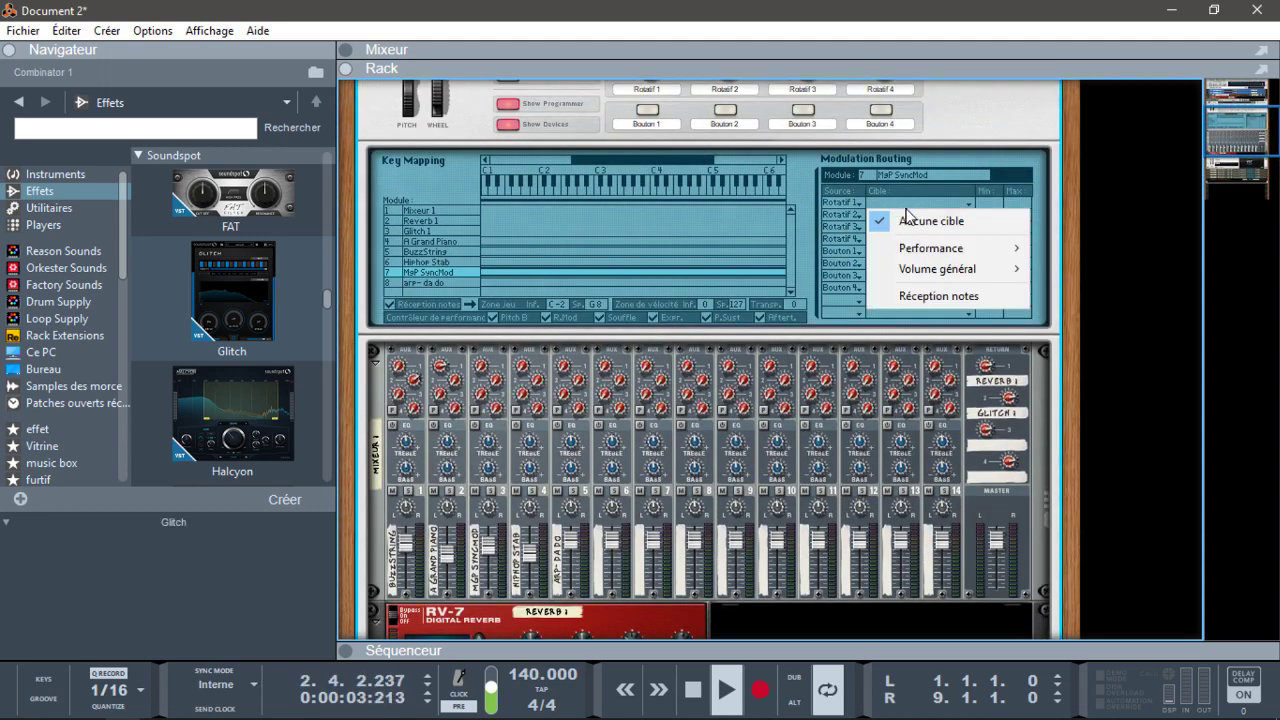